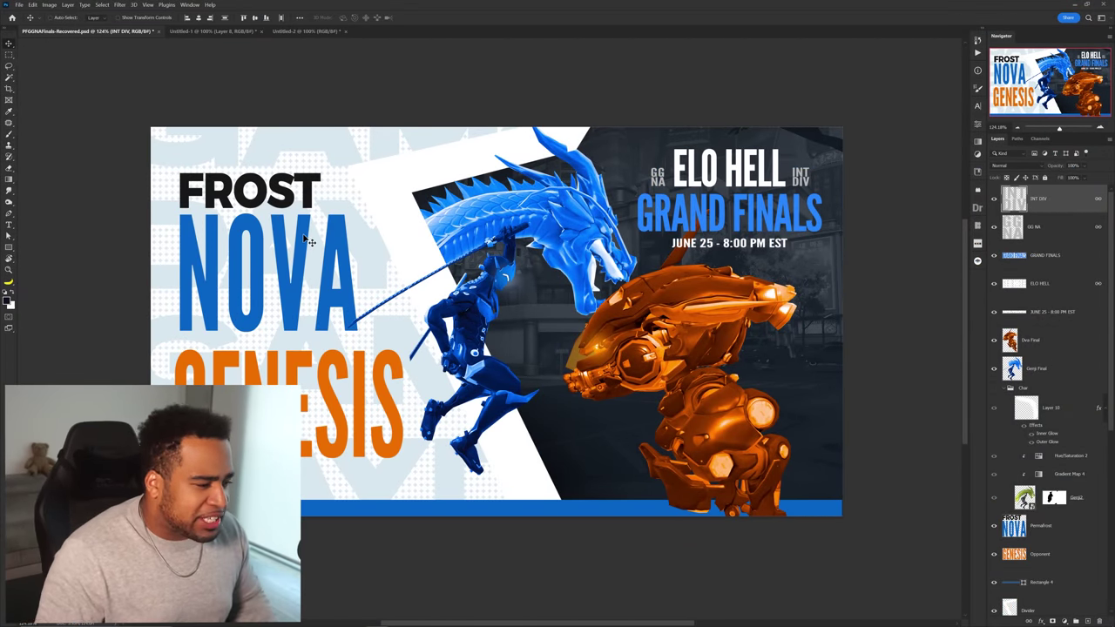
{"action": "left_click_drag", "start_coordinate": [303, 369], "coordinate": [505, 231]}
{"action": "key", "text": "ctrl+z"}
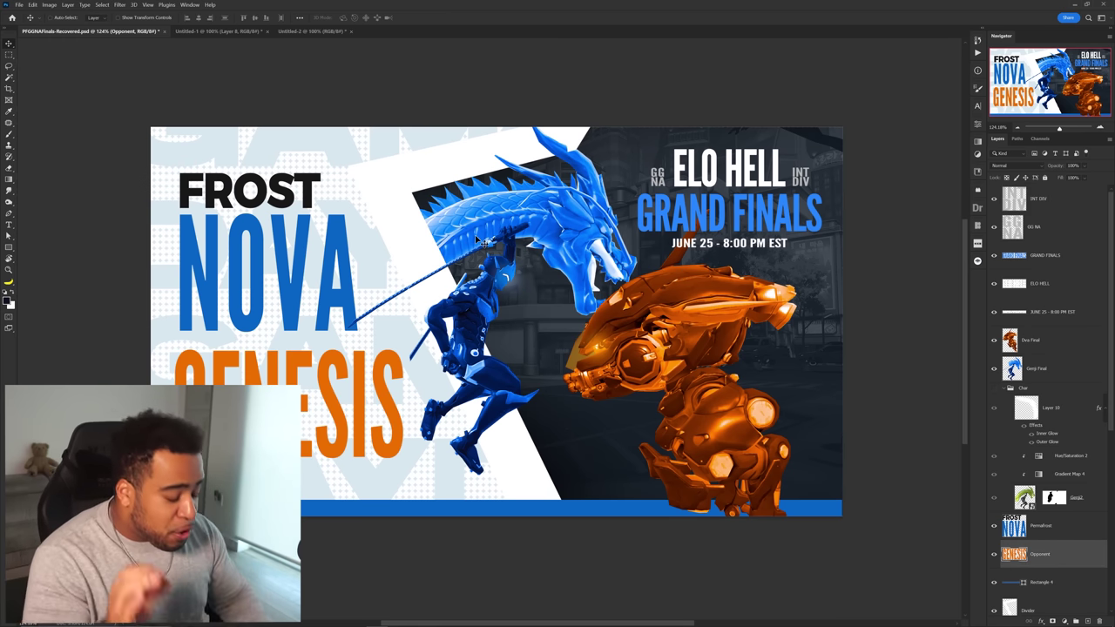
{"action": "key", "text": "c"}
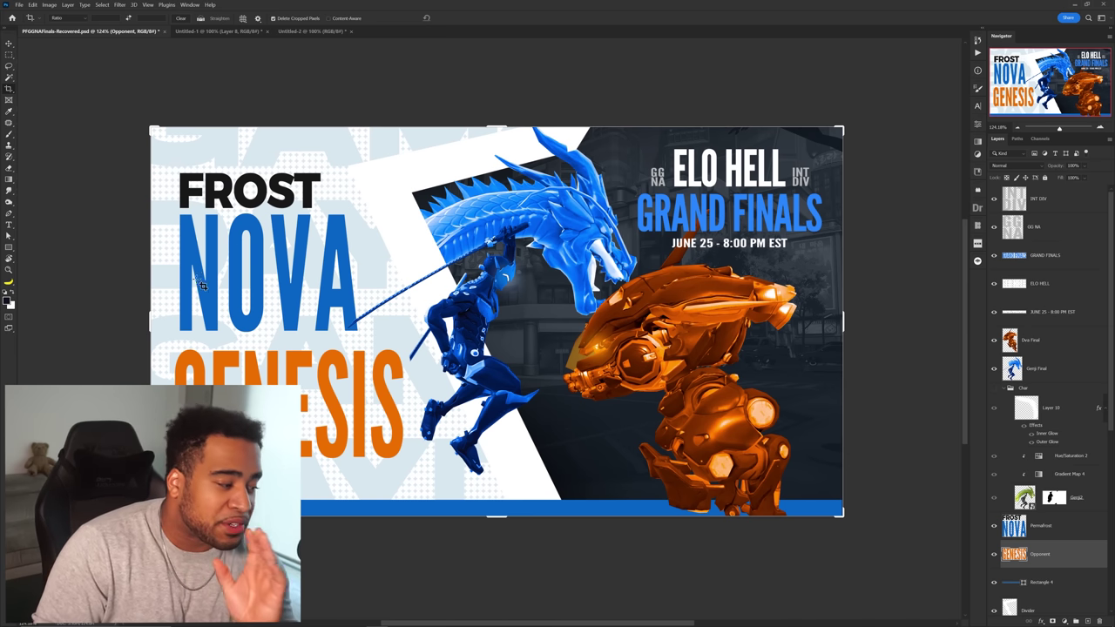
{"action": "left_click_drag", "start_coordinate": [158, 319], "coordinate": [308, 211]}
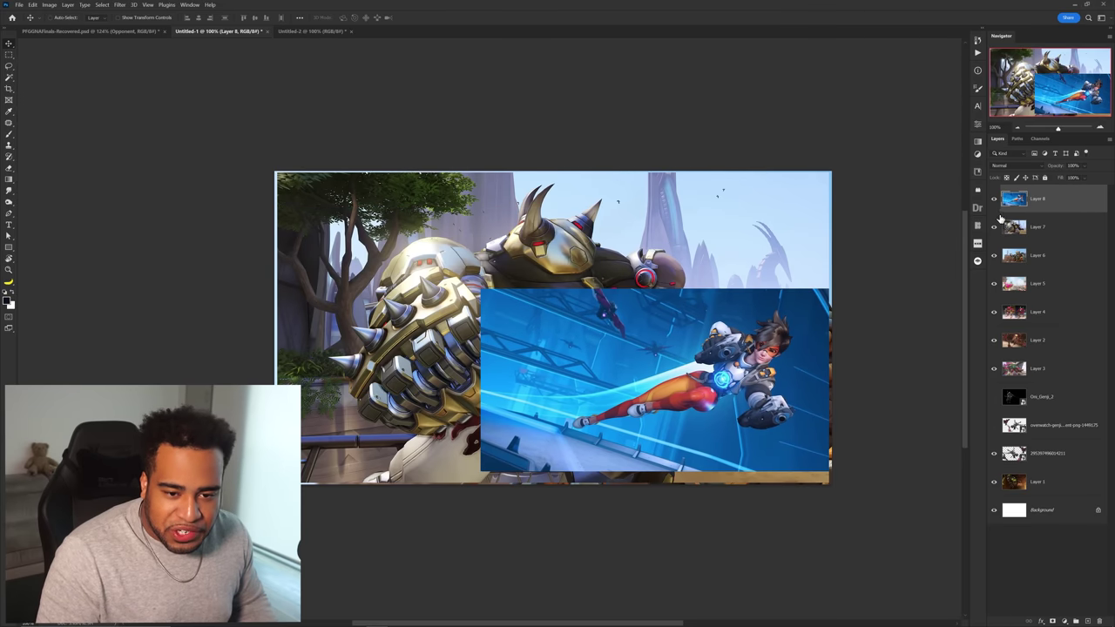
Hide the stacked reference images from Layer 8 downward and the Genji cut-outs, keeping Layer 1 and the Background visible.
{"action": "left_click_drag", "start_coordinate": [994, 200], "coordinate": [995, 371]}
{"action": "left_click", "coordinate": [994, 398]}
{"action": "left_click", "coordinate": [994, 397]}
{"action": "left_click", "coordinate": [996, 454]}
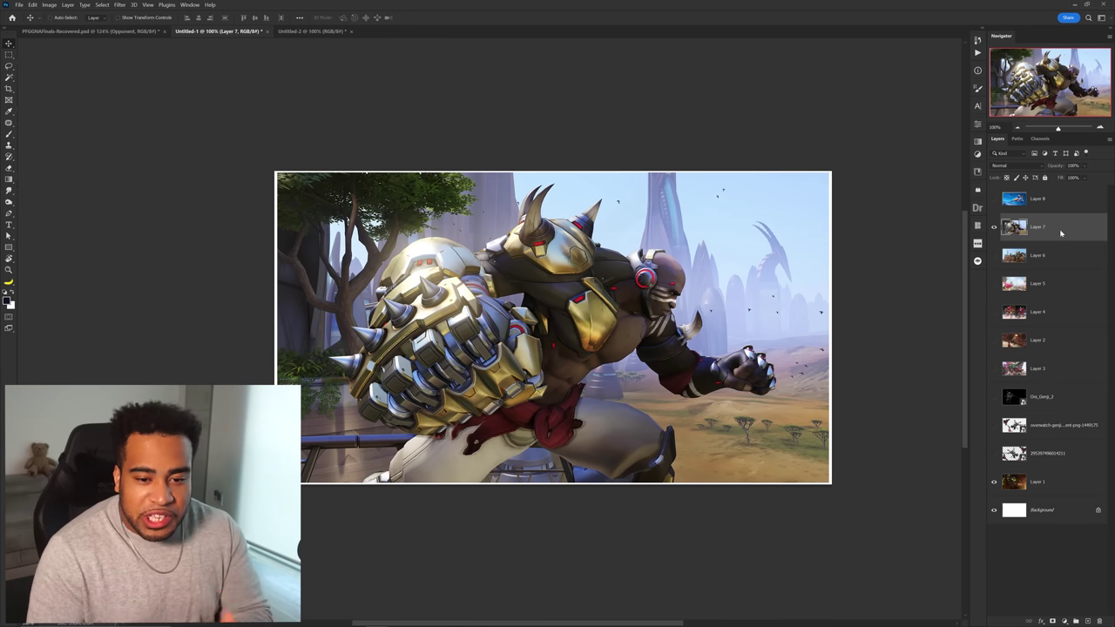
Convert Layer 7 to a smart object and shift its large armoured fighter toward the canvas's left side.
{"action": "right_click", "coordinate": [1061, 233]}
{"action": "left_click", "coordinate": [1028, 357]}
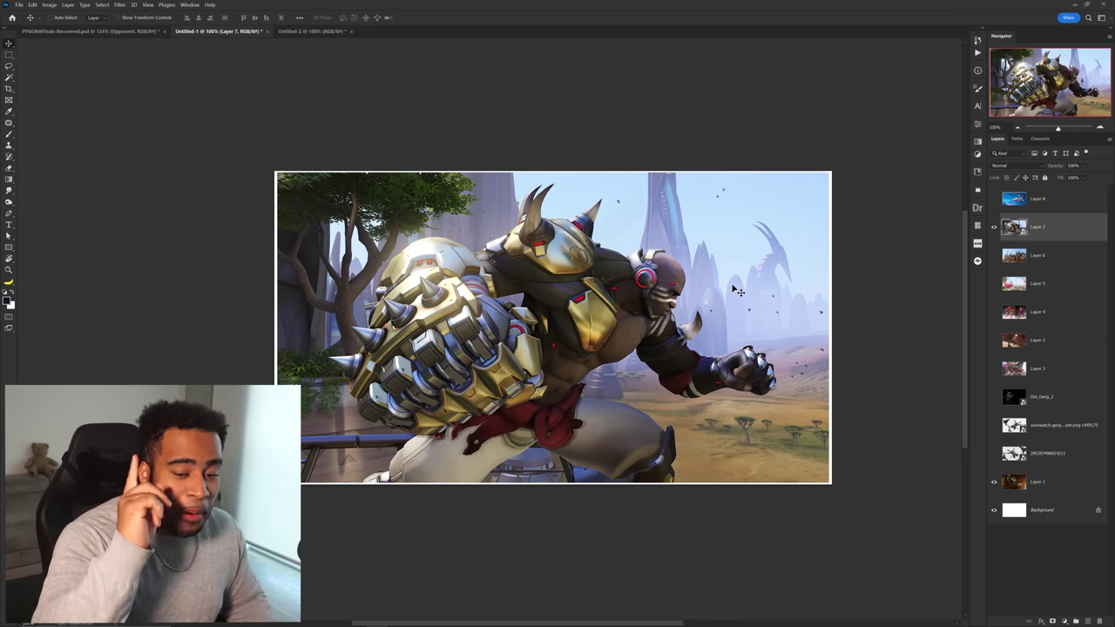
{"action": "left_click_drag", "start_coordinate": [734, 289], "coordinate": [540, 289]}
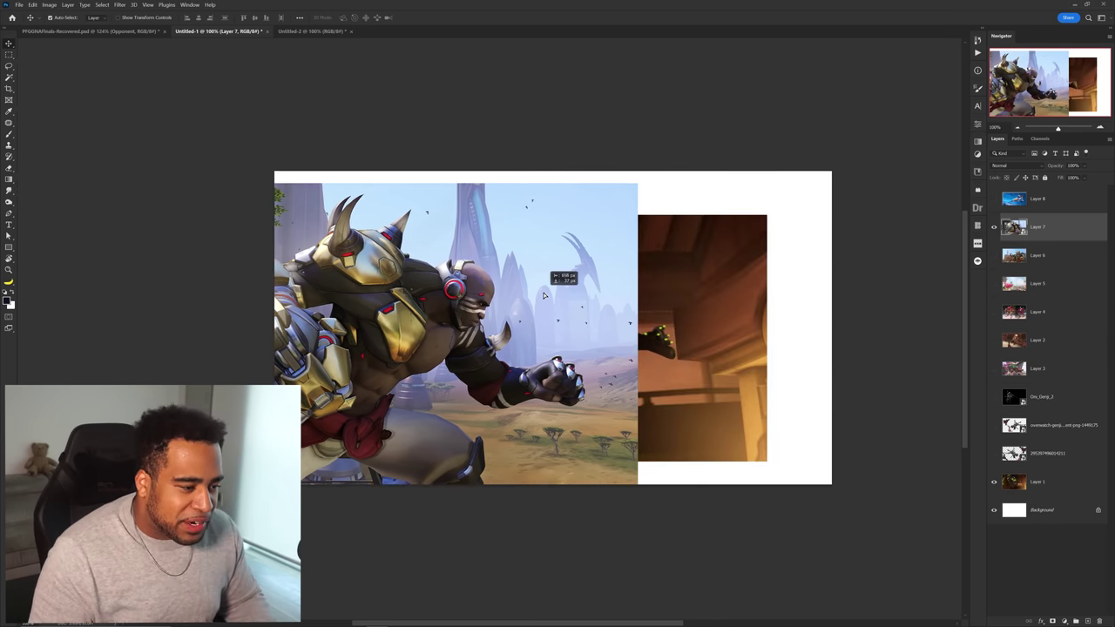
Show Layer 6, place it above Layer 7, convert it to a smart object and reposition the hamster mech image.
{"action": "left_click", "coordinate": [1002, 259]}
{"action": "left_click", "coordinate": [994, 255]}
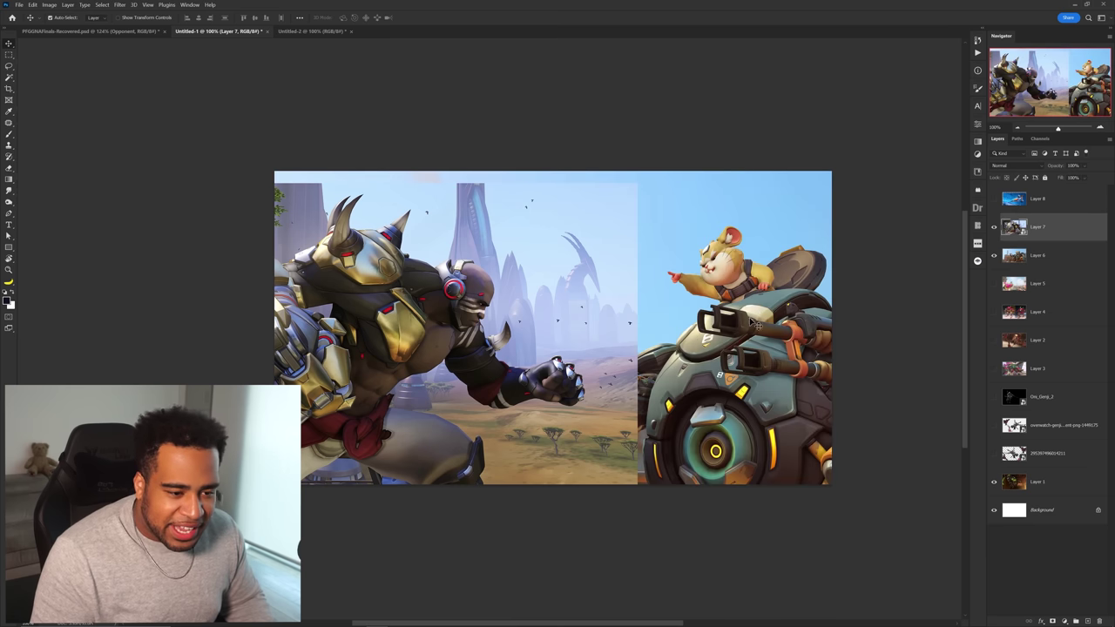
{"action": "left_click_drag", "start_coordinate": [1048, 267], "coordinate": [1054, 222]}
{"action": "right_click", "coordinate": [1055, 224]}
{"action": "left_click", "coordinate": [1045, 351]}
{"action": "mouse_move", "coordinate": [722, 284]}
{"action": "left_mouse_down"}
{"action": "mouse_move", "coordinate": [707, 396]}
{"action": "mouse_move", "coordinate": [712, 294]}
{"action": "left_mouse_up"}
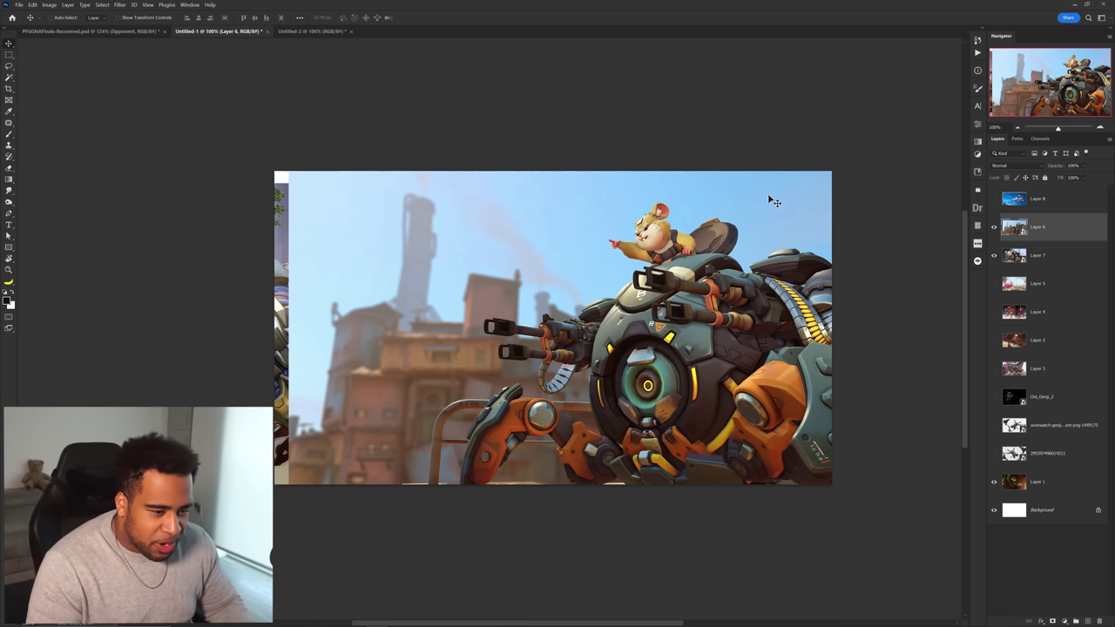
Start isolating the hamster mech on Layer 6 with the selection tool.
{"action": "scroll", "coordinate": [778, 239], "scroll_direction": "up", "scroll_amount": 3}
{"action": "left_click_drag", "start_coordinate": [763, 242], "coordinate": [789, 157]}
{"action": "key", "text": "w"}
{"action": "scroll", "coordinate": [485, 92], "scroll_direction": "up", "scroll_amount": 1}
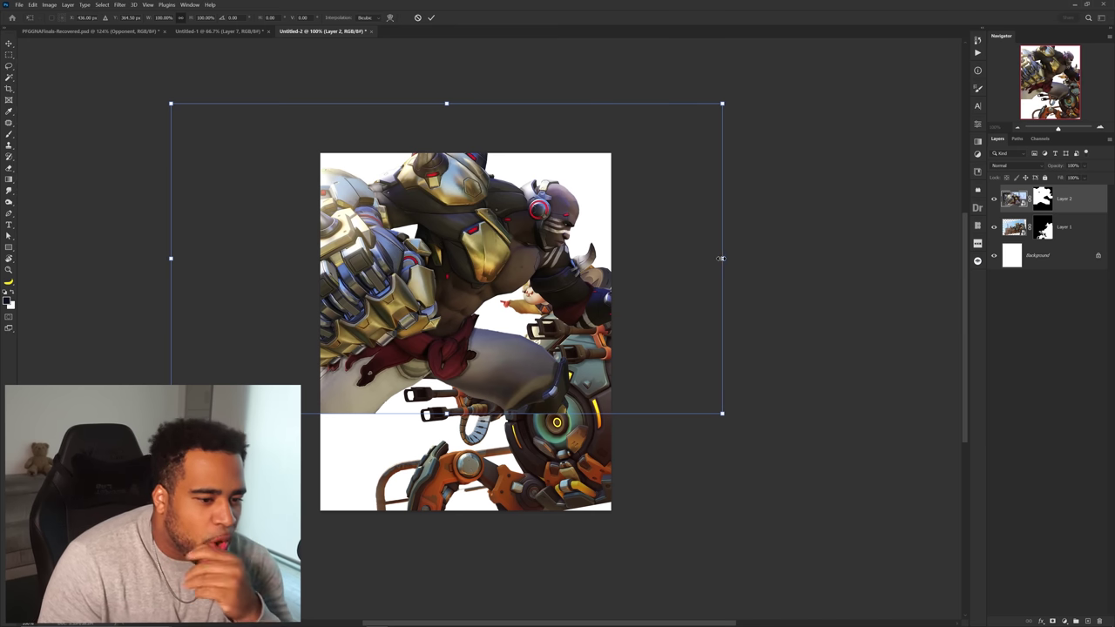
Resize the armoured fighter cut-out and place it at the poster's left edge, facing the hamster mech.
{"action": "left_click_drag", "start_coordinate": [721, 258], "coordinate": [530, 415]}
{"action": "left_click_drag", "start_coordinate": [332, 300], "coordinate": [332, 195]}
{"action": "left_click_drag", "start_coordinate": [489, 320], "coordinate": [458, 323]}
{"action": "left_click_drag", "start_coordinate": [522, 358], "coordinate": [581, 369]}
{"action": "key", "text": "Return"}
Enlarge the hamster mech cut-out at the poster's right edge and nudge both it and the fighter into position.
{"action": "key", "text": "ctrl+t"}
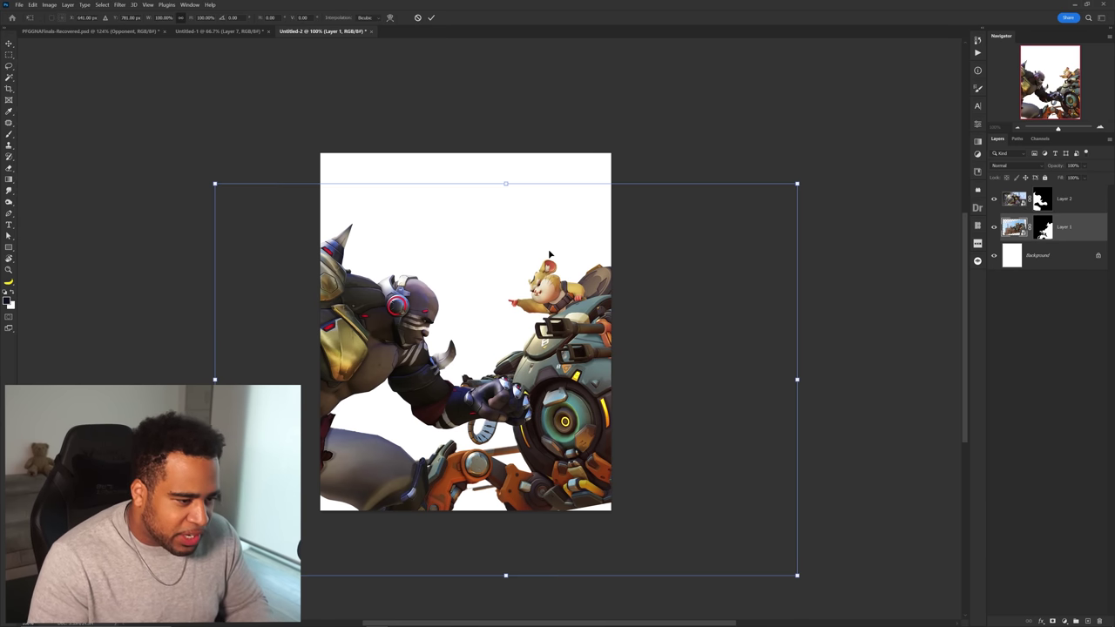
{"action": "left_click_drag", "start_coordinate": [508, 185], "coordinate": [514, 144]}
{"action": "left_click_drag", "start_coordinate": [557, 252], "coordinate": [574, 279]}
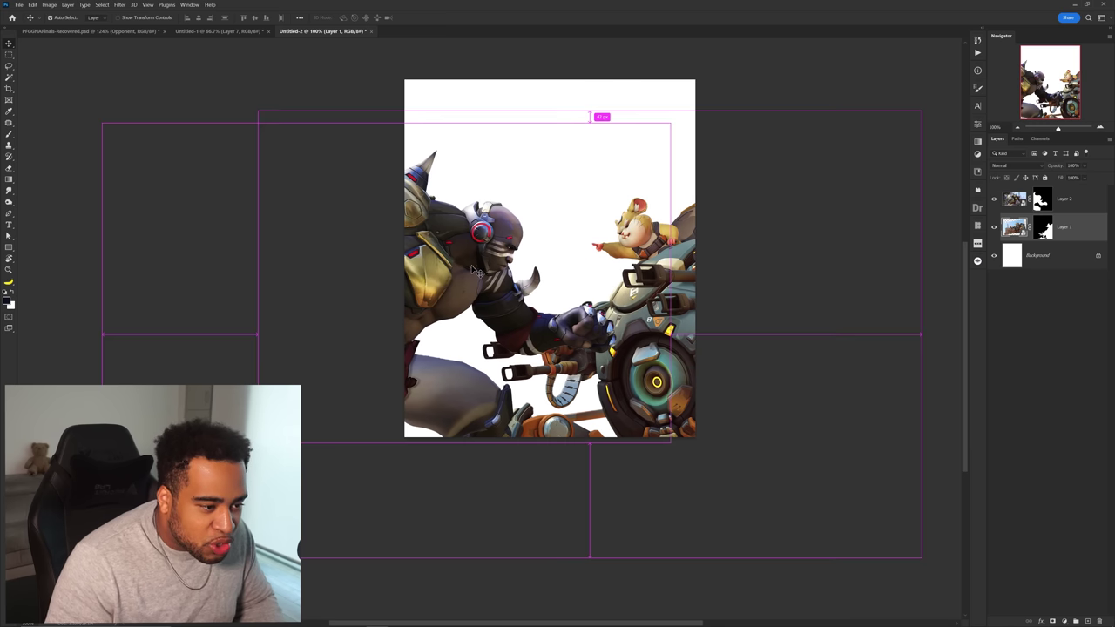
{"action": "left_click_drag", "start_coordinate": [592, 109], "coordinate": [596, 113]}
{"action": "key", "text": "Return"}
{"action": "left_click_drag", "start_coordinate": [684, 303], "coordinate": [681, 307]}
{"action": "left_click_drag", "start_coordinate": [496, 230], "coordinate": [492, 237]}
Show the rulers and pull a horizontal guide down to the characters' head level.
{"action": "scroll", "coordinate": [542, 252], "scroll_direction": "up", "scroll_amount": 2}
{"action": "key", "text": "ctrl+r"}
{"action": "scroll", "coordinate": [549, 122], "scroll_direction": "right", "scroll_amount": 3}
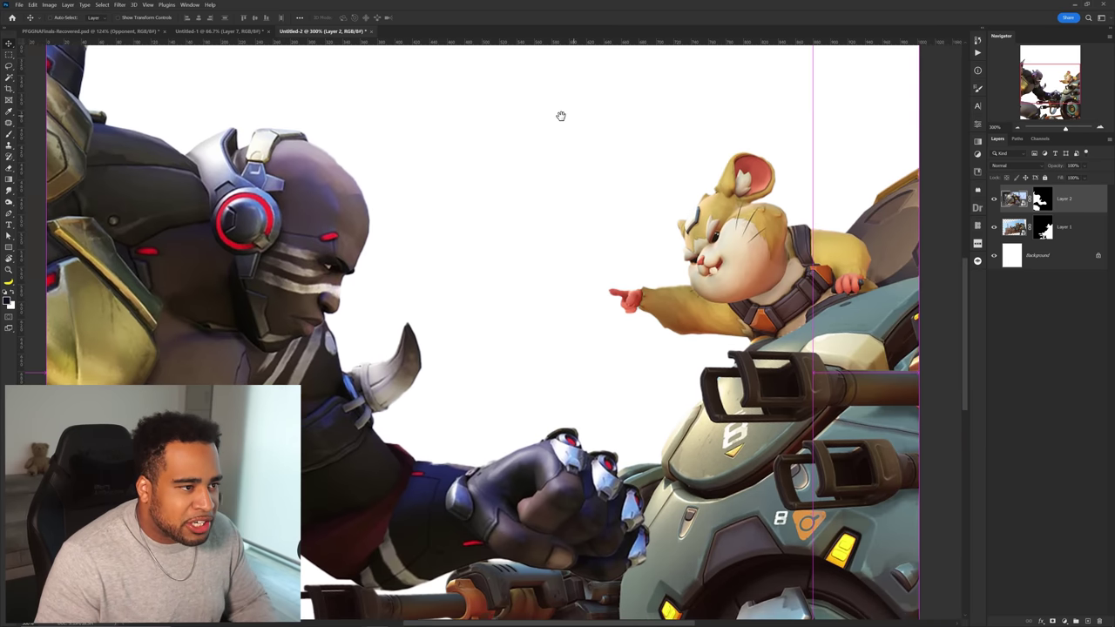
{"action": "left_click_drag", "start_coordinate": [580, 41], "coordinate": [592, 230]}
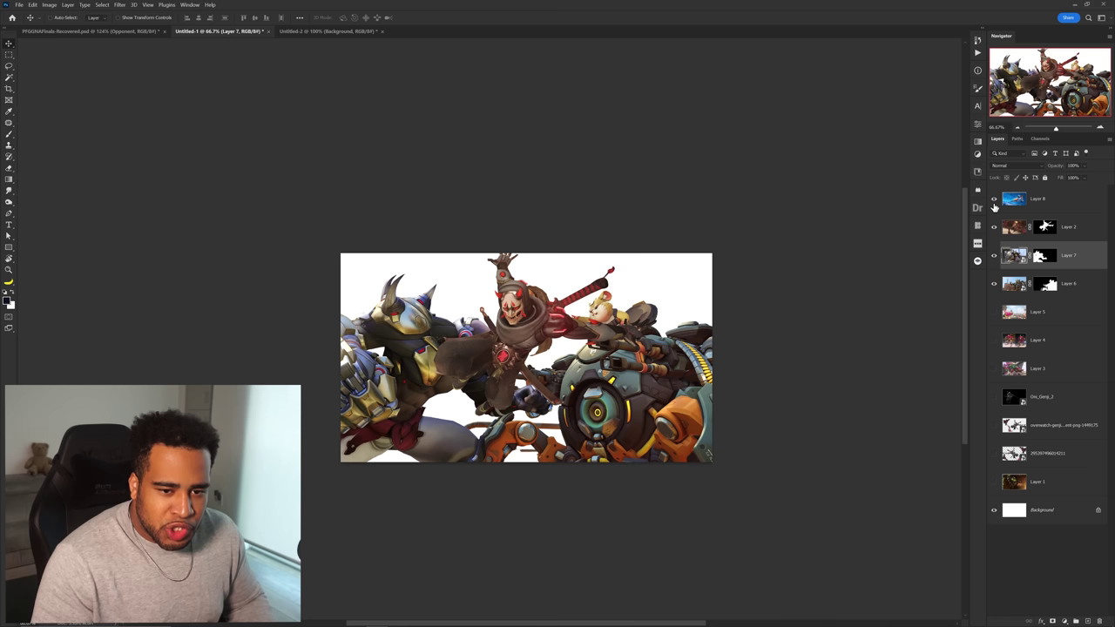
Hide the ninja on Layer 2 and ready the selection tool on Layer 8 to cut out Tracer.
{"action": "left_click", "coordinate": [994, 204]}
{"action": "left_click", "coordinate": [993, 205]}
{"action": "left_click", "coordinate": [994, 199]}
{"action": "left_click", "coordinate": [994, 226]}
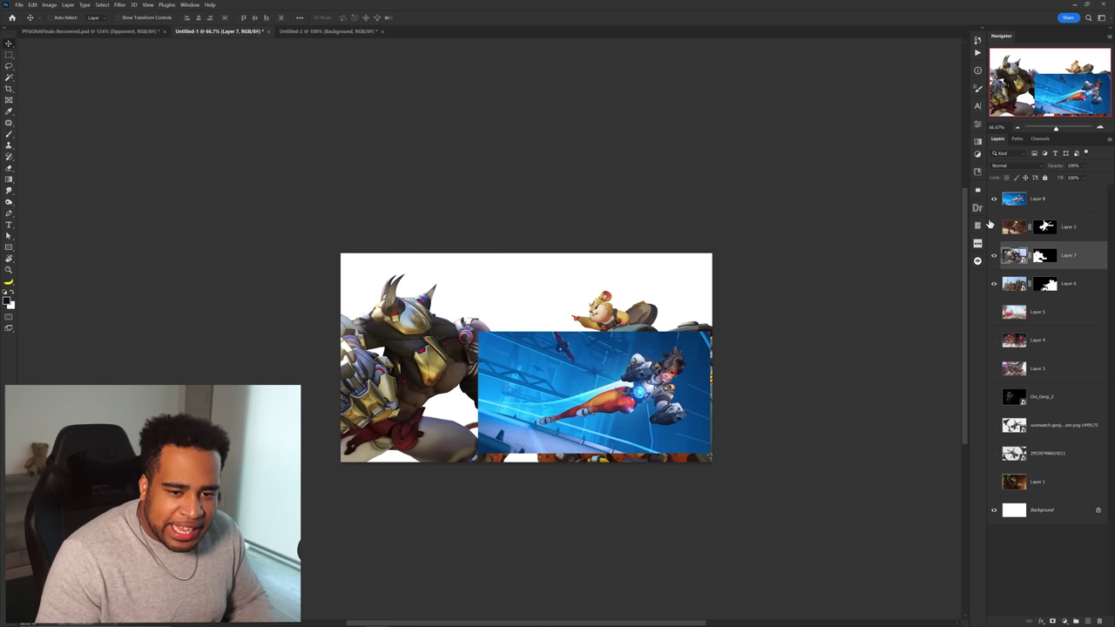
{"action": "left_click", "coordinate": [1050, 204]}
{"action": "scroll", "coordinate": [667, 395], "scroll_direction": "up", "scroll_amount": 2}
{"action": "key", "text": "w"}
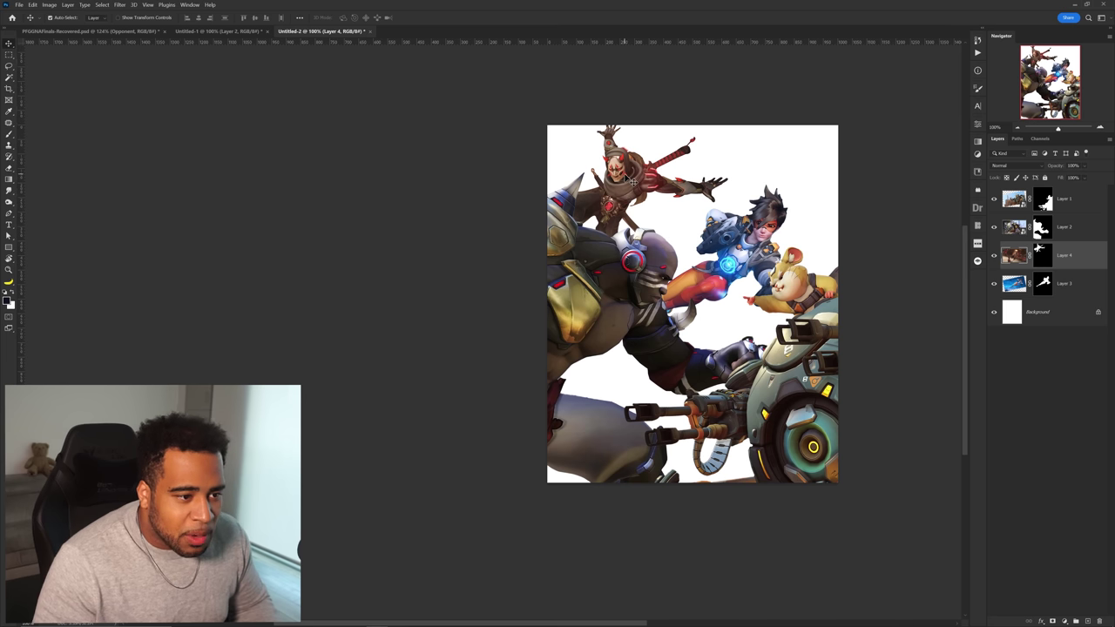
Nudge the masked ninja cut-out slightly upward near the poster's top edge.
{"action": "left_click_drag", "start_coordinate": [626, 174], "coordinate": [626, 169]}
{"action": "scroll", "coordinate": [625, 169], "scroll_direction": "up", "scroll_amount": 2}
{"action": "scroll", "coordinate": [625, 169], "scroll_direction": "down", "scroll_amount": 2}
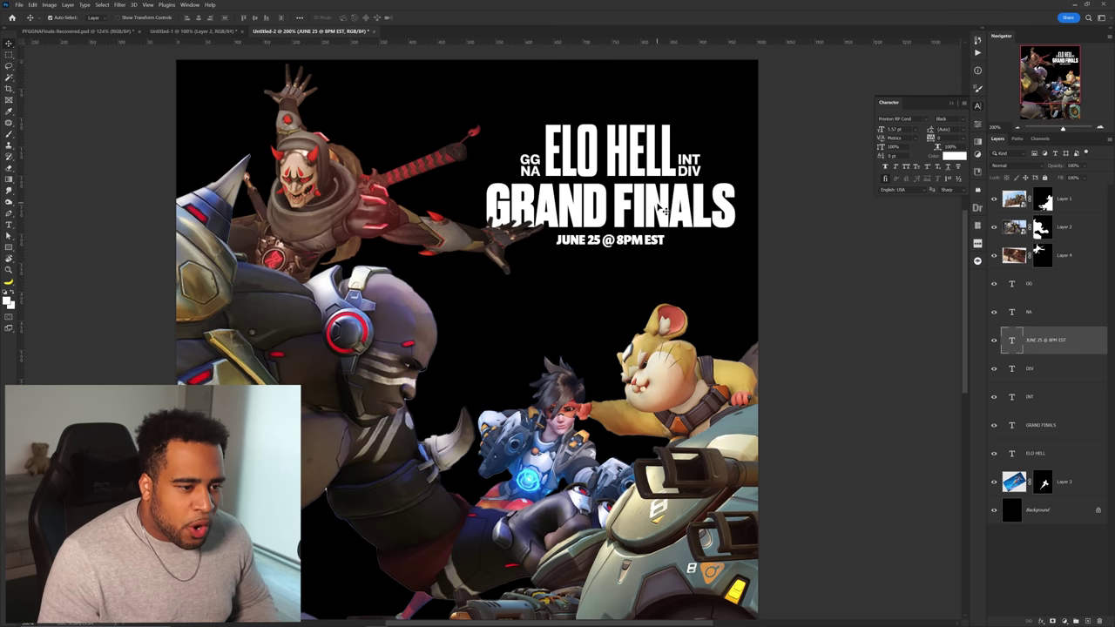
Select all the title and date text layers together and scale them up to about 114.84%.
{"action": "left_click", "coordinate": [662, 209], "text": "shift"}
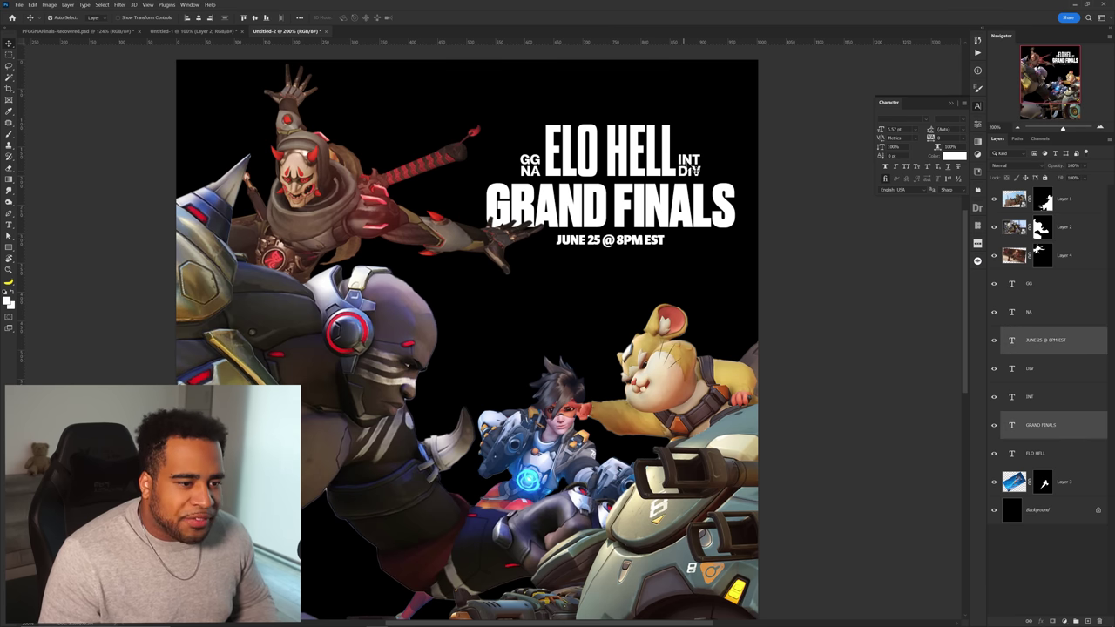
{"action": "left_click", "coordinate": [689, 171], "text": "shift"}
{"action": "left_click", "coordinate": [689, 161], "text": "shift"}
{"action": "left_click", "coordinate": [599, 166], "text": "shift"}
{"action": "left_click", "coordinate": [538, 169], "text": "shift"}
{"action": "left_click", "coordinate": [538, 173], "text": "shift"}
{"action": "key", "text": "ctrl+t"}
{"action": "left_click_drag", "start_coordinate": [611, 122], "coordinate": [609, 113]}
{"action": "key", "text": "Return"}
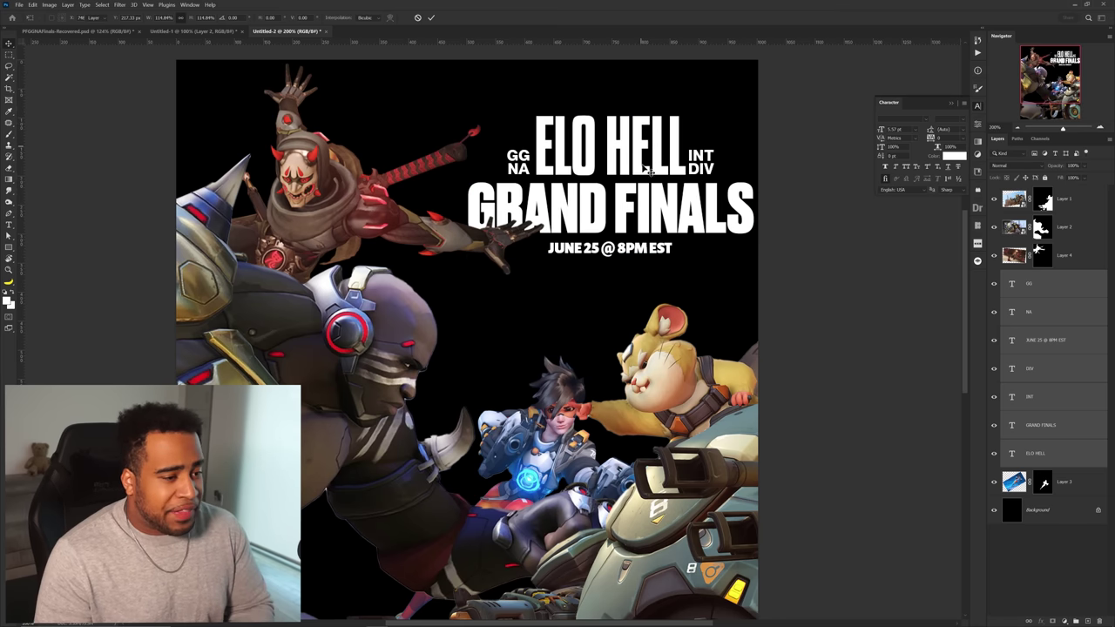
{"action": "left_click_drag", "start_coordinate": [641, 165], "coordinate": [635, 166]}
{"action": "key", "text": "ctrl+z"}
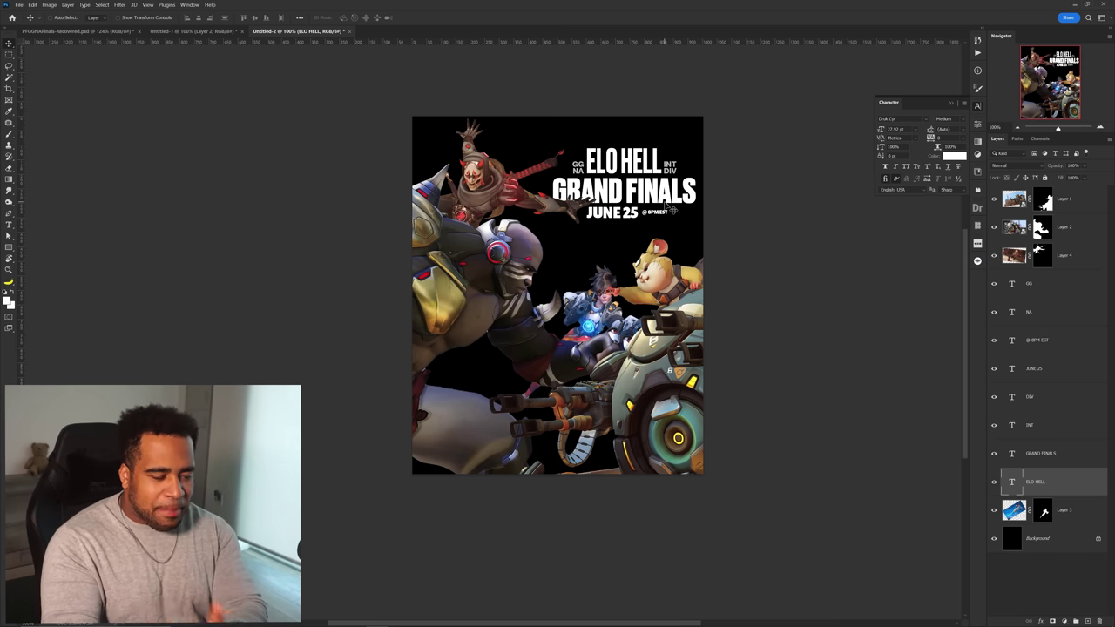
Review the text and background layers of the PFGGNAFinals banner and return to the Untitled-2 poster.
{"action": "left_click", "coordinate": [212, 33]}
{"action": "left_click", "coordinate": [96, 32]}
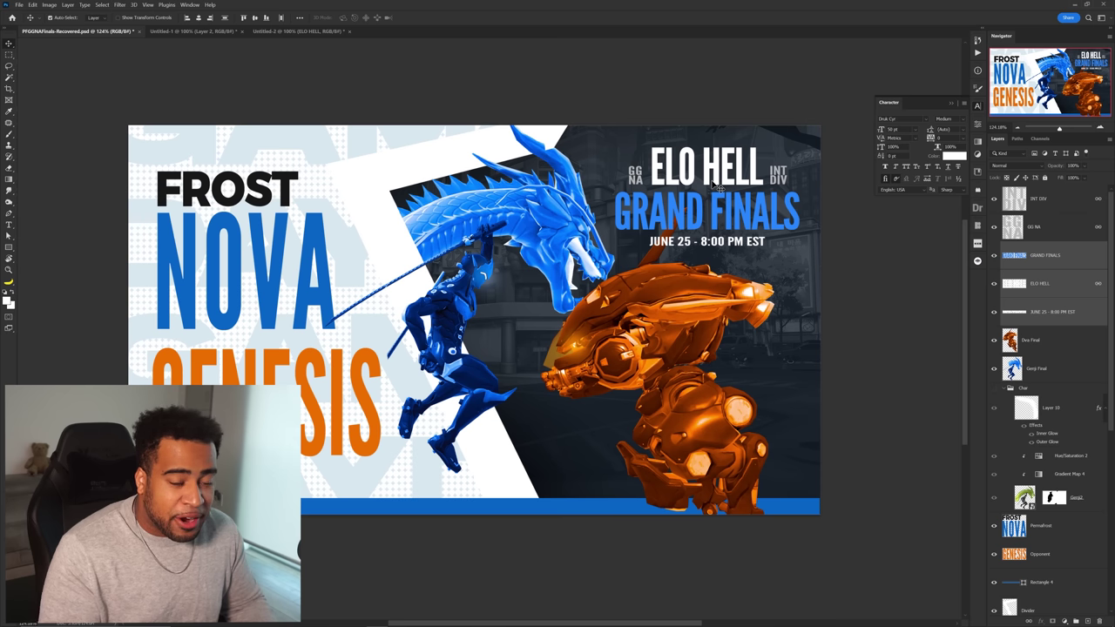
{"action": "left_click", "coordinate": [605, 158]}
{"action": "scroll", "coordinate": [1076, 527], "scroll_direction": "down", "scroll_amount": 3}
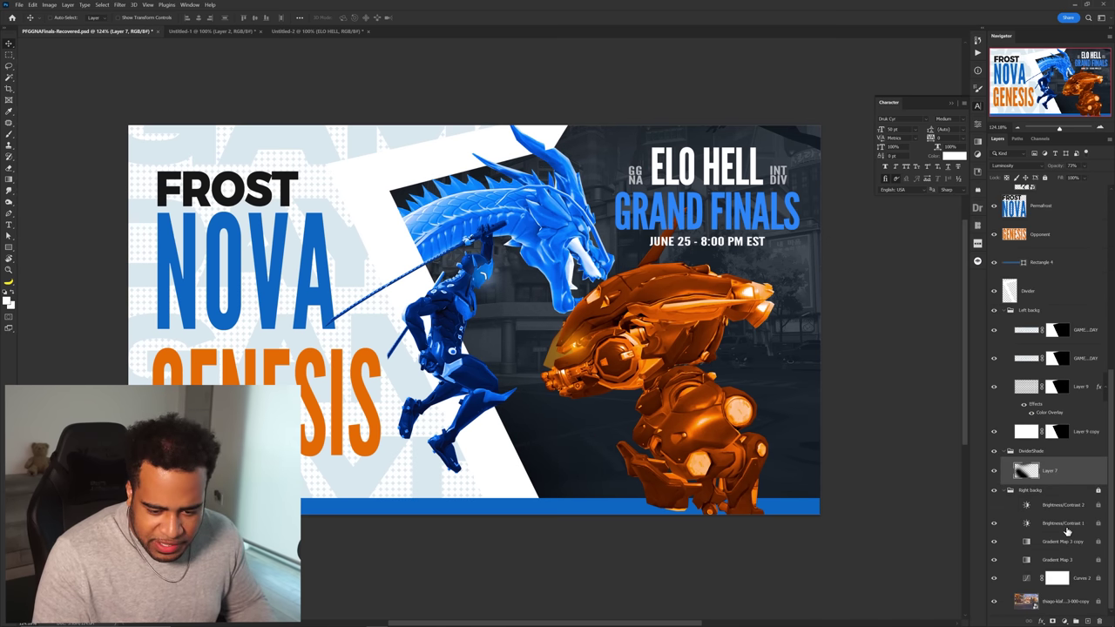
{"action": "left_click", "coordinate": [318, 31]}
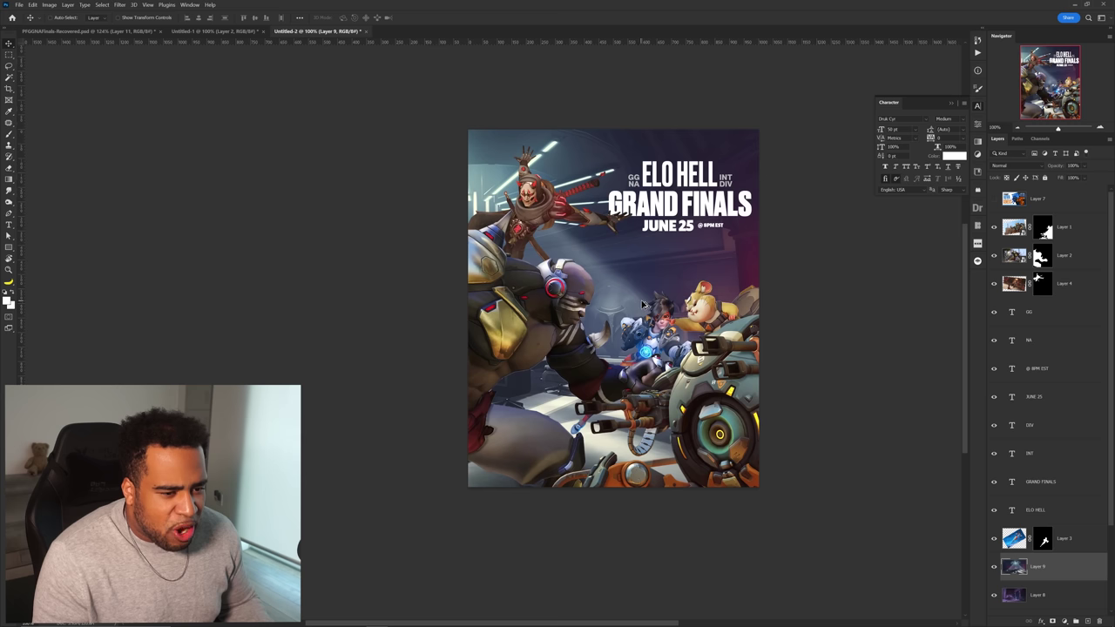
Add a Curves adjustment clipped to the masked ninja's layer.
{"action": "left_click_drag", "start_coordinate": [703, 244], "coordinate": [743, 260]}
{"action": "key", "text": "ctrl+z"}
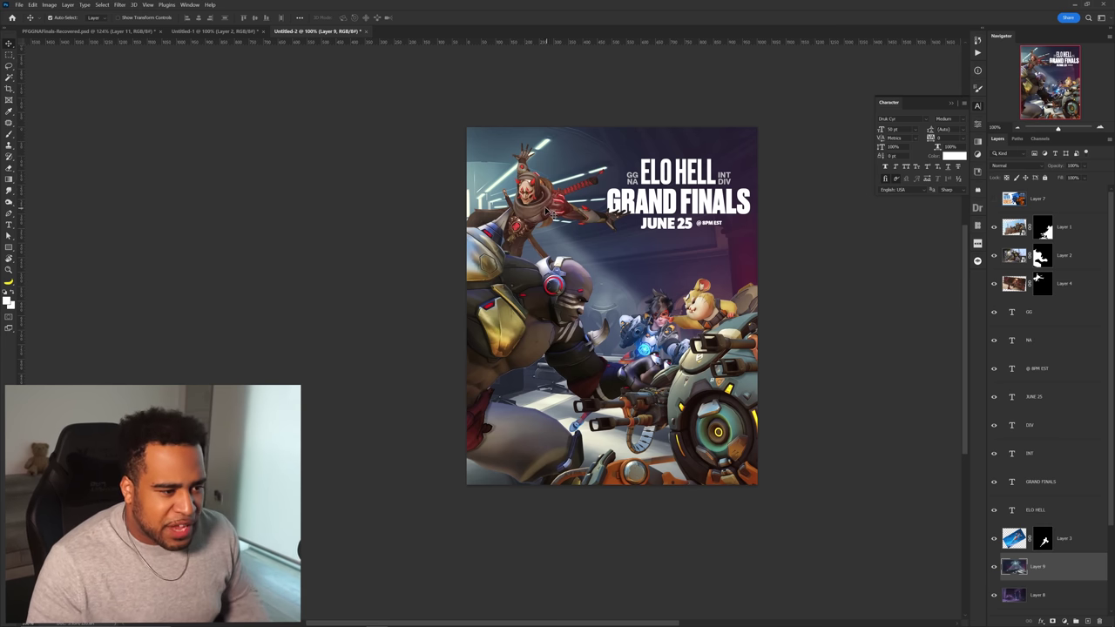
{"action": "left_click", "coordinate": [551, 212]}
{"action": "left_click", "coordinate": [1063, 622]}
{"action": "left_click", "coordinate": [1067, 532]}
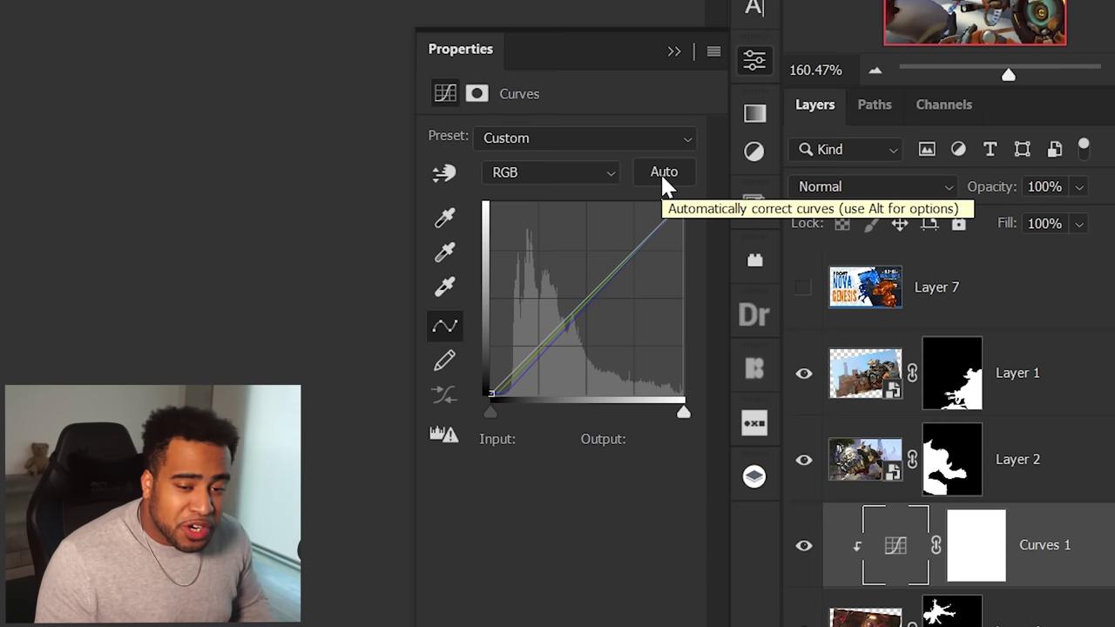
In the Curves auto correction options, use Find Dark & Light Colors and sample the target shadow colour 261f31 from the background.
{"action": "left_click", "coordinate": [662, 175], "text": "alt"}
{"action": "left_click", "coordinate": [261, 479]}
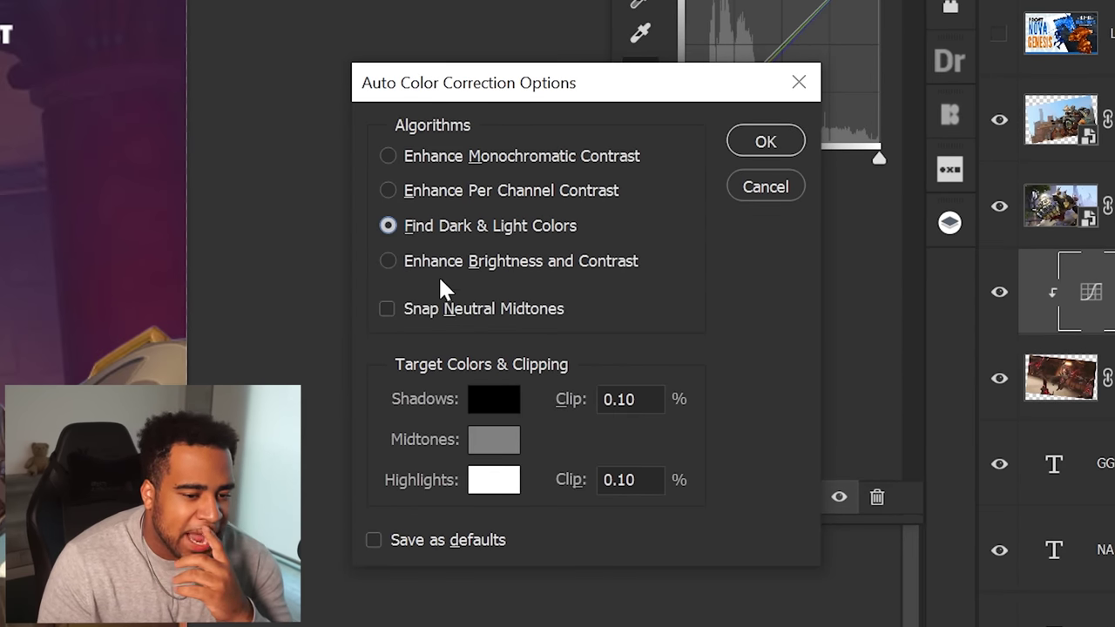
{"action": "left_click", "coordinate": [493, 400]}
{"action": "left_click", "coordinate": [673, 229]}
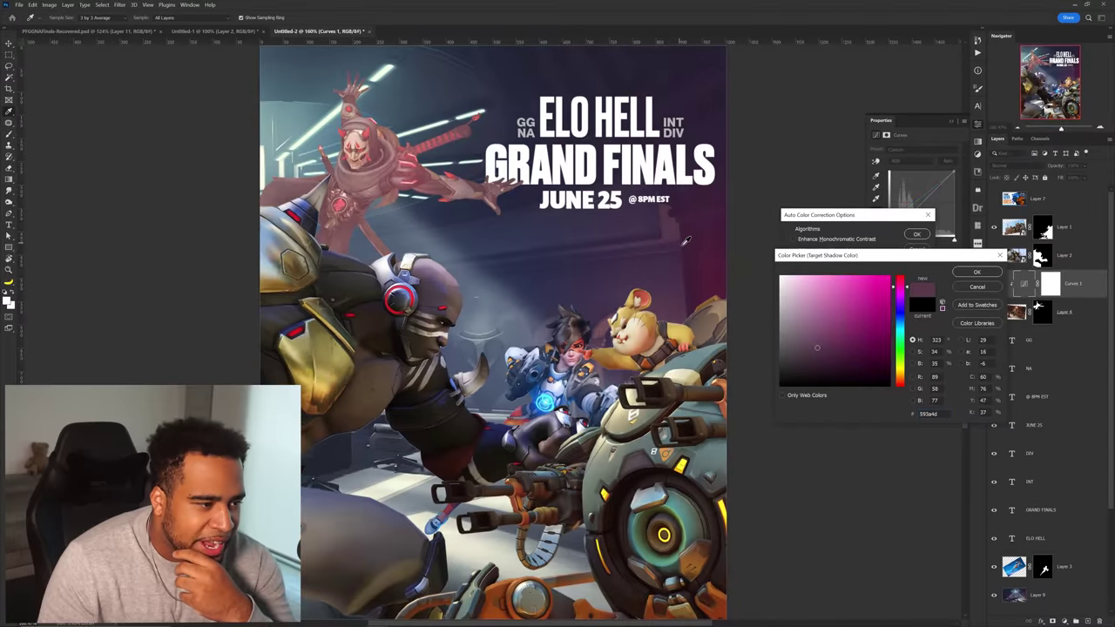
{"action": "left_click", "coordinate": [646, 71]}
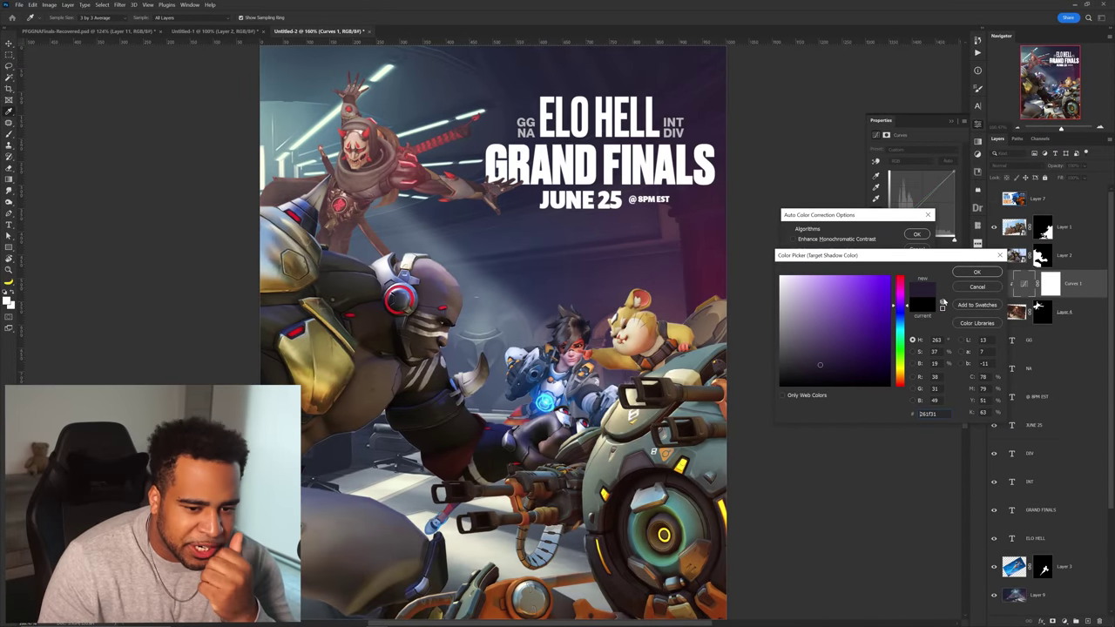
{"action": "left_click", "coordinate": [977, 272]}
Sample the target highlight colour from the background's ceiling light and set the target shadow colour to 17121e.
{"action": "left_click", "coordinate": [828, 345]}
{"action": "left_click", "coordinate": [533, 237]}
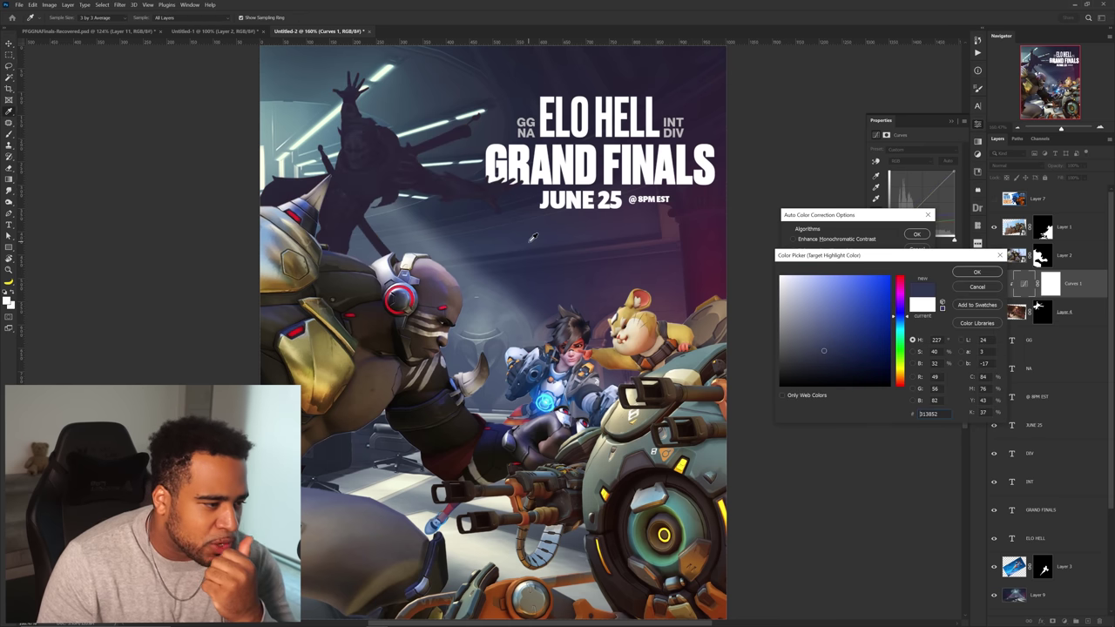
{"action": "left_click", "coordinate": [381, 86]}
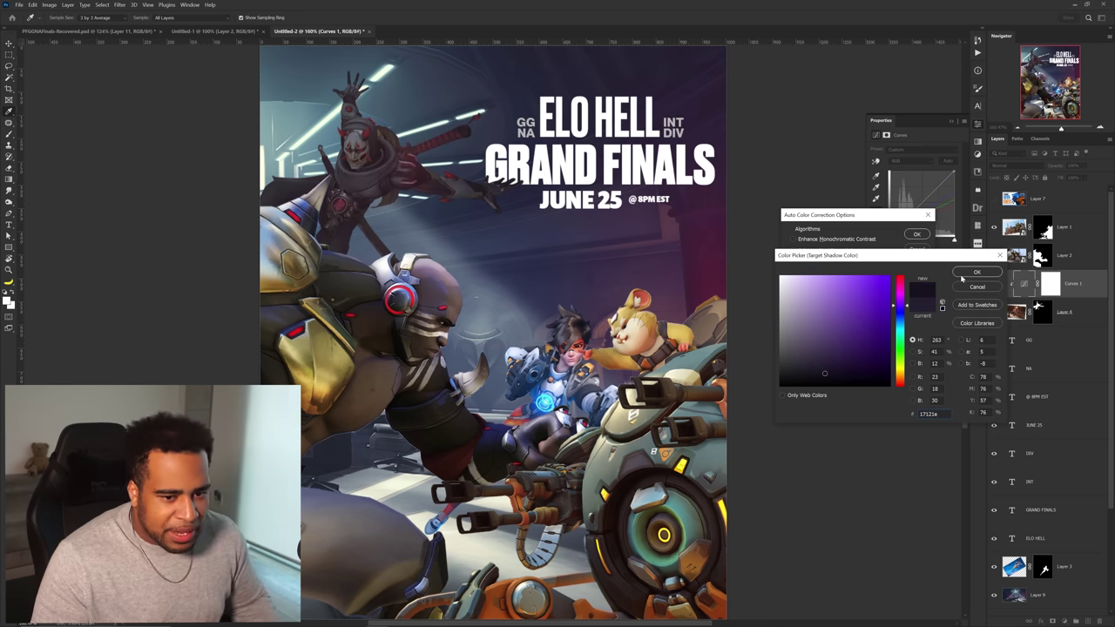
{"action": "left_click", "coordinate": [977, 272]}
{"action": "left_click", "coordinate": [857, 350]}
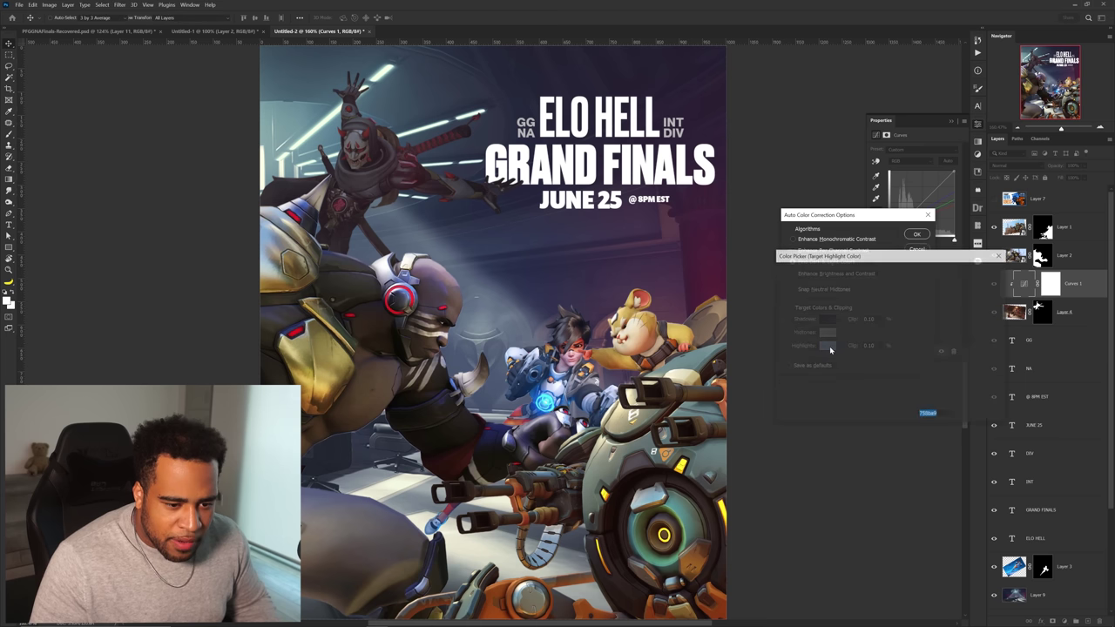
{"action": "left_click", "coordinate": [817, 282]}
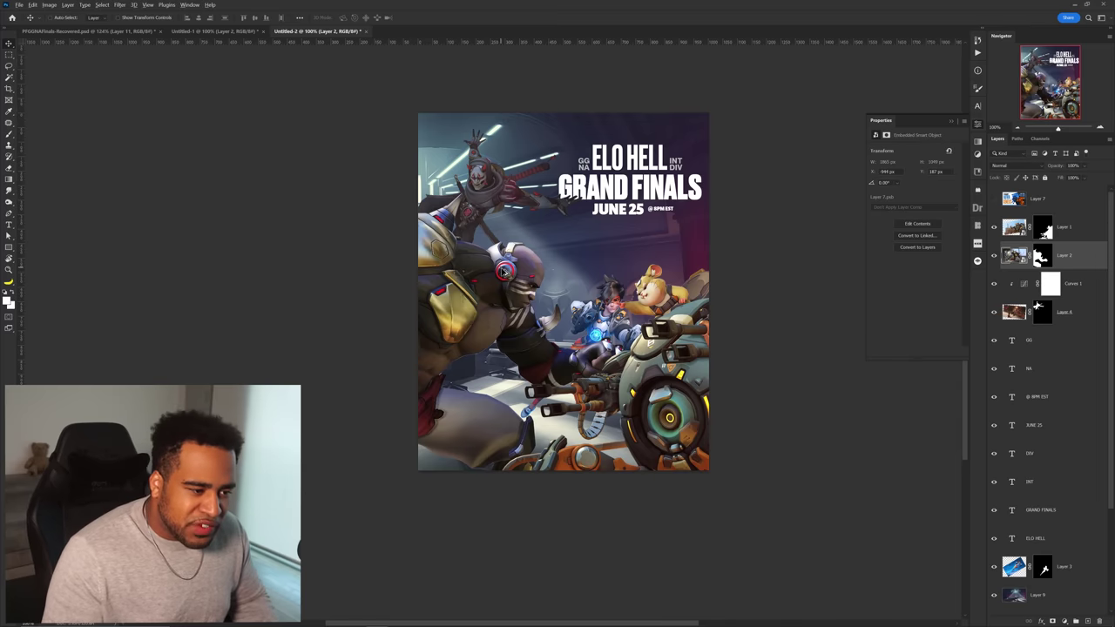
Duplicate the Curves adjustment above Layer 2 and clip the copy to the armoured fighter.
{"action": "key", "text": "ctrl+plus"}
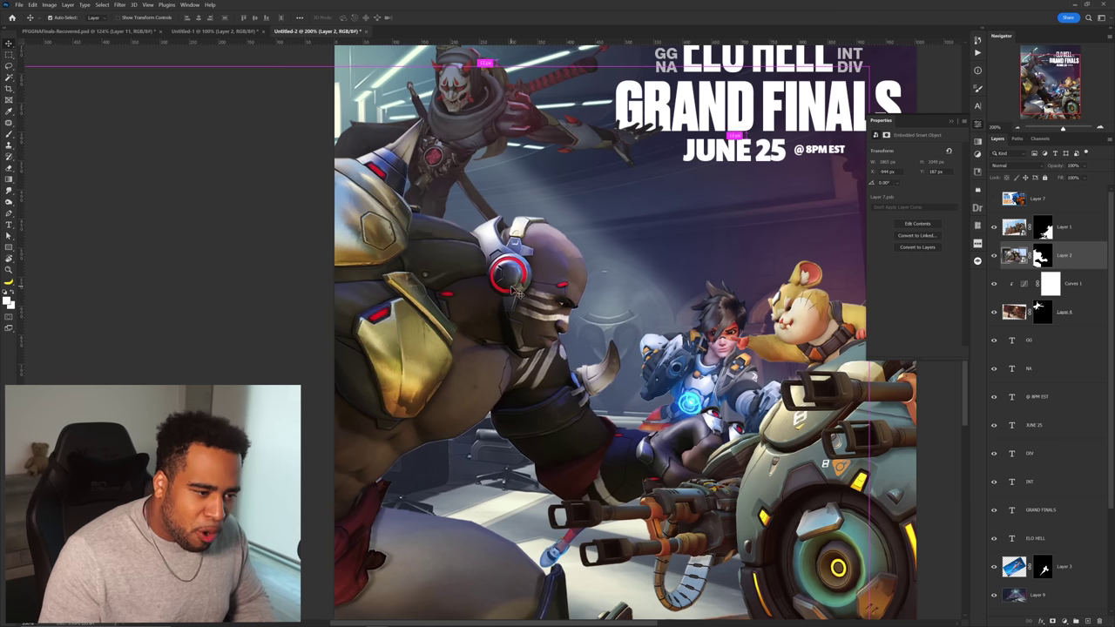
{"action": "left_click", "coordinate": [1083, 285]}
{"action": "left_click_drag", "start_coordinate": [1083, 286], "coordinate": [1082, 251]}
{"action": "left_click", "coordinate": [1080, 270], "text": "alt"}
{"action": "left_click", "coordinate": [749, 503], "text": "ctrl"}
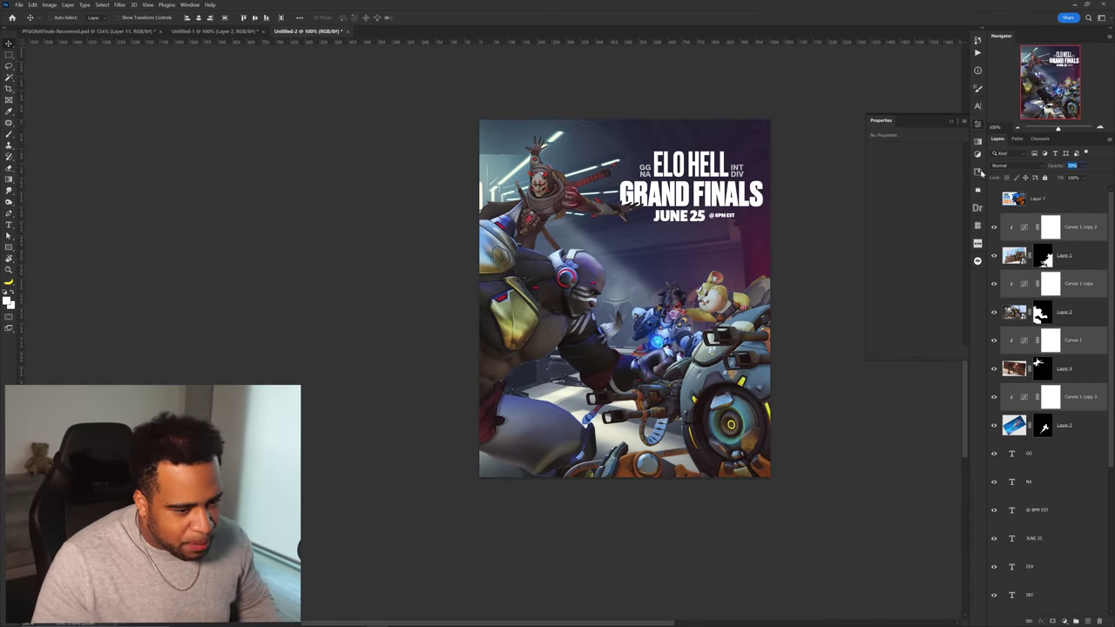
Move the "JUNE 25" and "@ 8PM EST" text lower, leaving a gap beneath GRAND FINALS.
{"action": "key", "text": "ctrl+plus"}
{"action": "left_click_drag", "start_coordinate": [732, 214], "coordinate": [696, 281]}
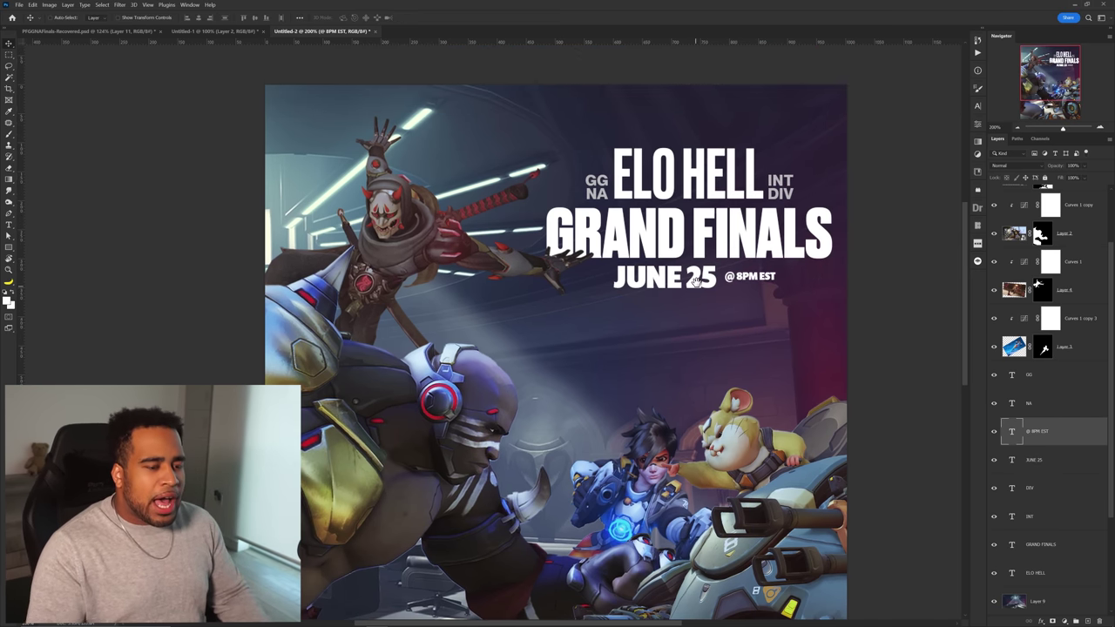
{"action": "scroll", "coordinate": [697, 281], "scroll_direction": "down", "scroll_amount": 3}
{"action": "key", "text": "Return"}
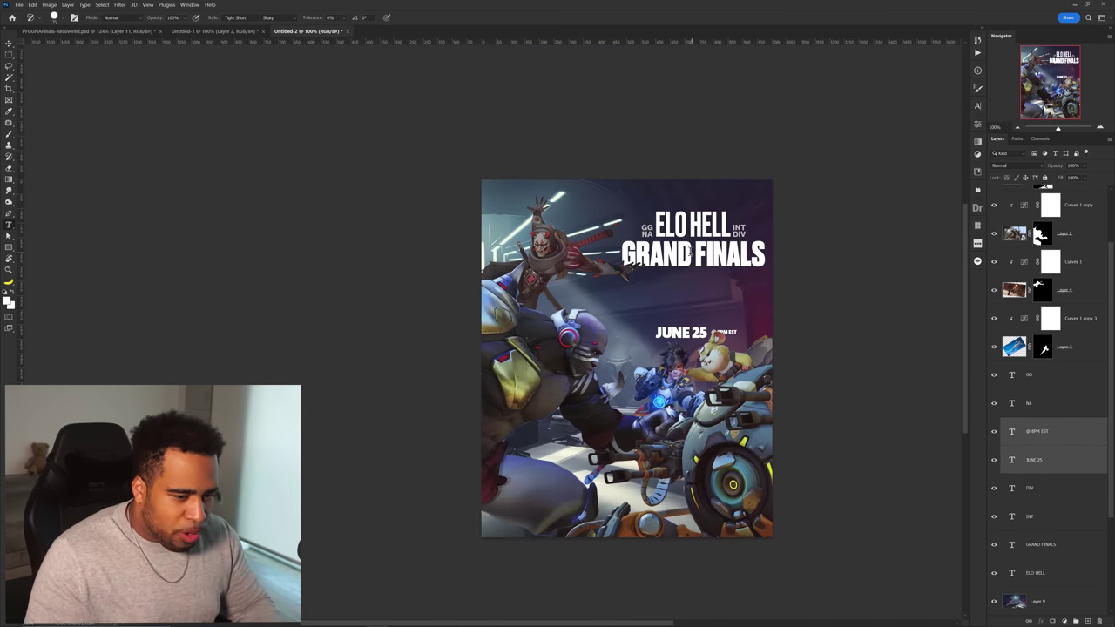
Split FINALS off into its own text layer, stack it beneath GRAND and enlarge both title lines.
{"action": "left_click_drag", "start_coordinate": [693, 252], "coordinate": [804, 253]}
{"action": "key", "text": "ctrl+c"}
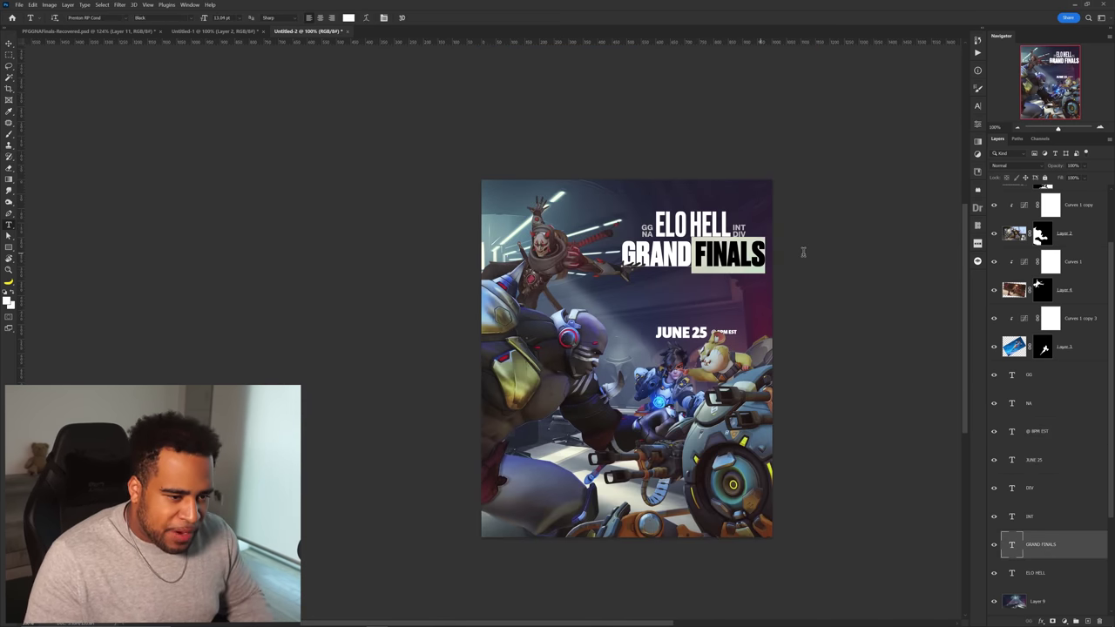
{"action": "key", "text": "BackSpace"}
{"action": "key", "text": "ctrl+Return"}
{"action": "key", "text": "ctrl+t"}
{"action": "left_click_drag", "start_coordinate": [694, 254], "coordinate": [724, 310]}
{"action": "key", "text": "Return"}
{"action": "double_click", "coordinate": [723, 305]}
{"action": "key", "text": "ctrl+v"}
{"action": "key", "text": "ctrl+Return"}
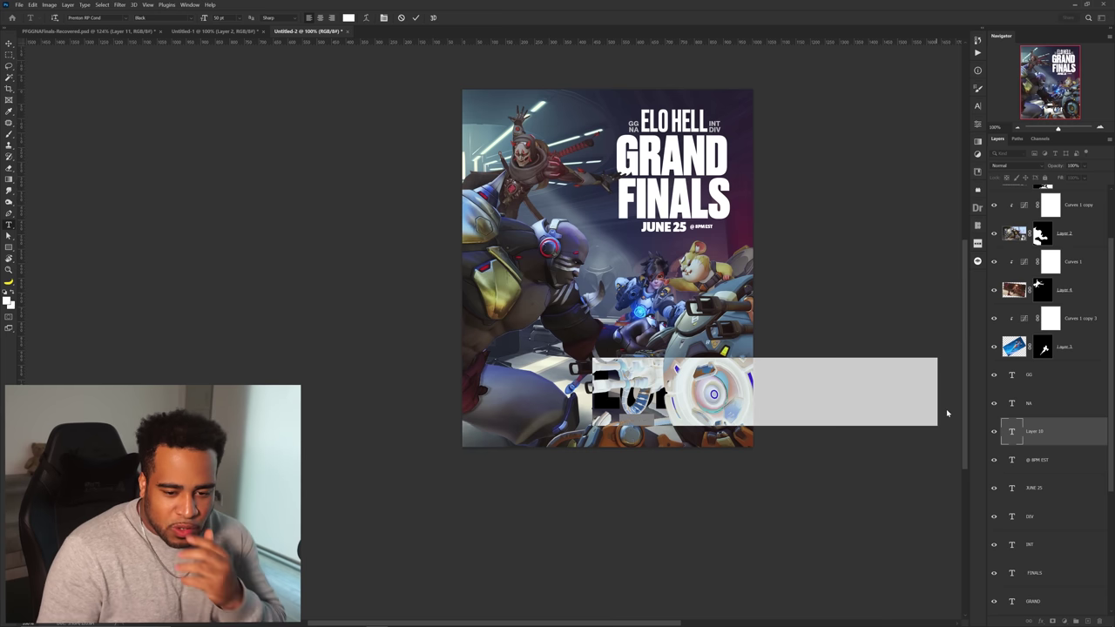
Bring the new placeholder text to the top of the layer stack and replace its wording with FOR THE WIN.
{"action": "key", "text": "ctrl+bracketleft"}
{"action": "key", "text": "ctrl+bracketleft"}
{"action": "key", "text": "ctrl+bracketleft"}
{"action": "left_click_drag", "start_coordinate": [1051, 128], "coordinate": [1035, 194]}
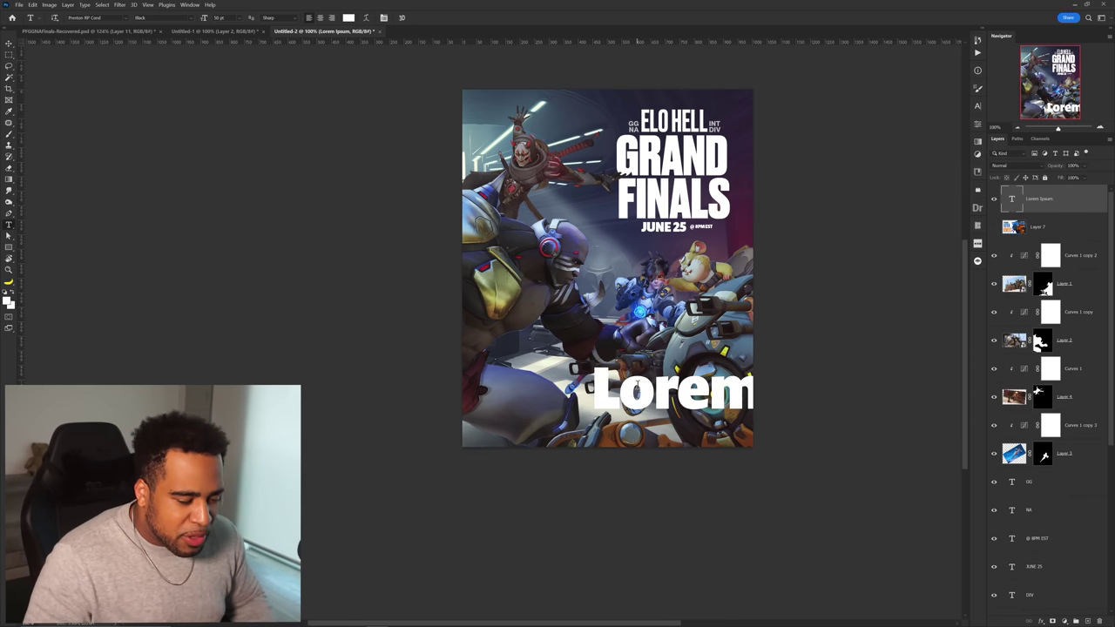
{"action": "triple_click", "coordinate": [649, 393]}
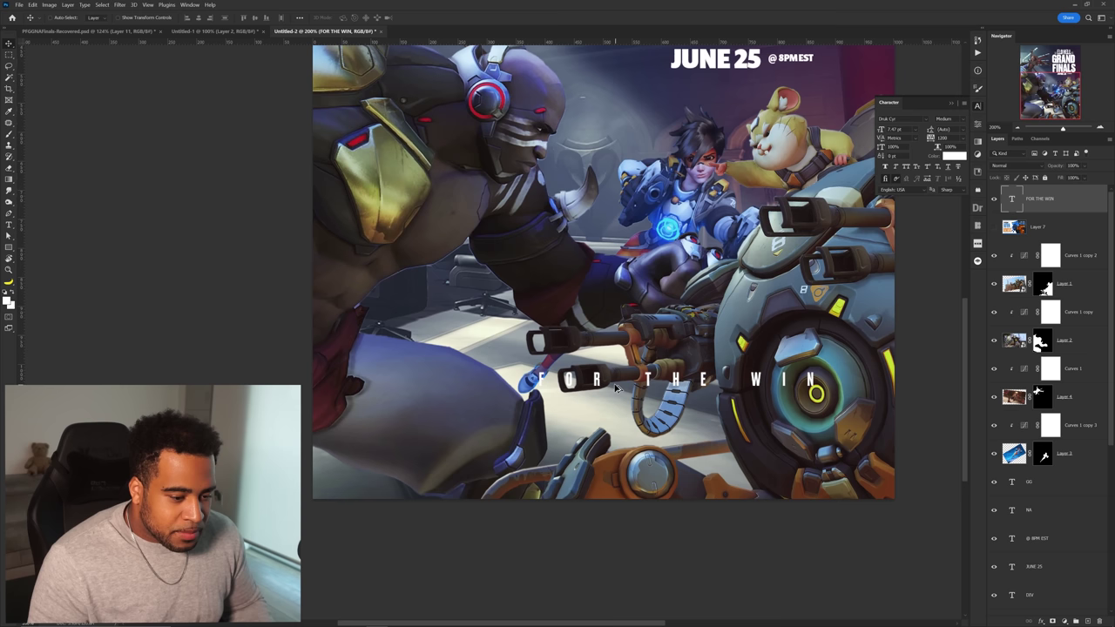
Set the FOR THE WIN text in PP Neue Montreal Medium and scale it down to 5.72 pt.
{"action": "left_click_drag", "start_coordinate": [615, 389], "coordinate": [615, 421]}
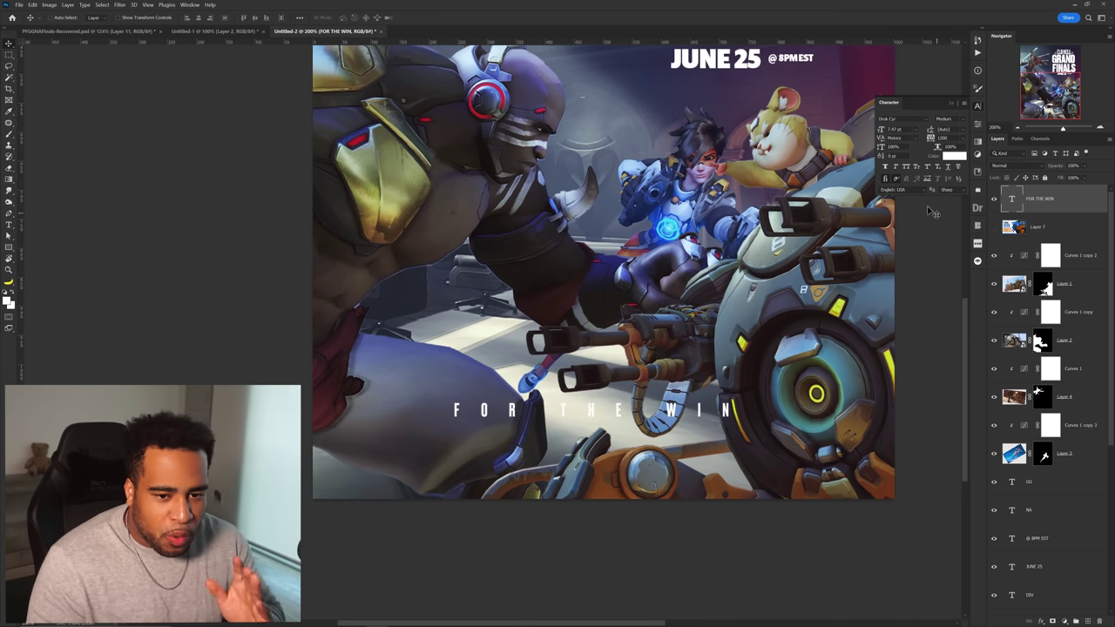
{"action": "left_click", "coordinate": [928, 119]}
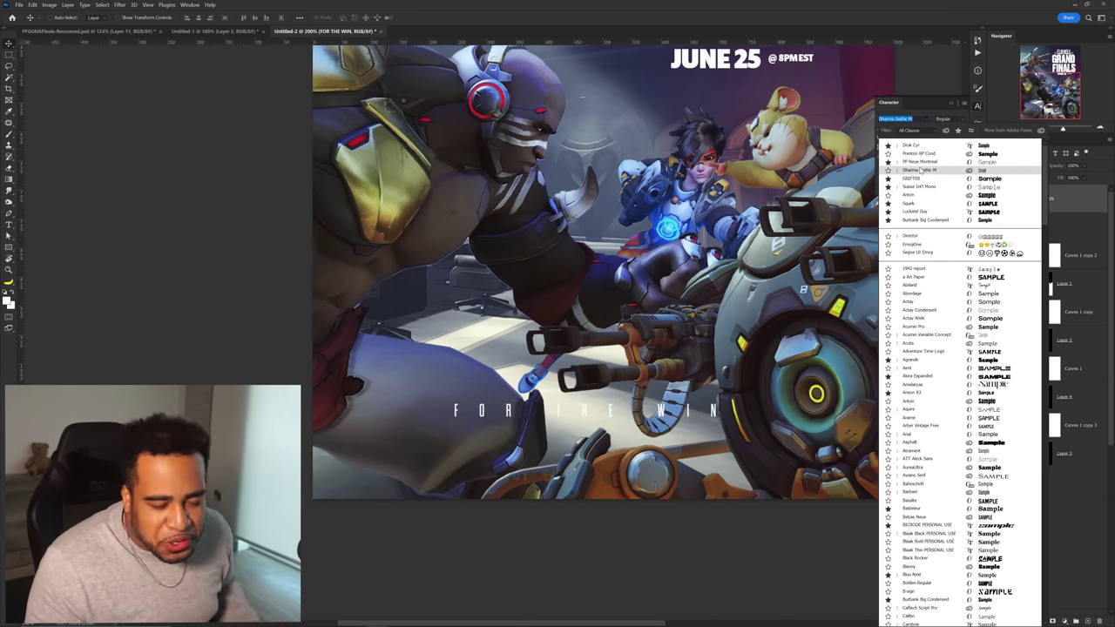
{"action": "key", "text": "Escape"}
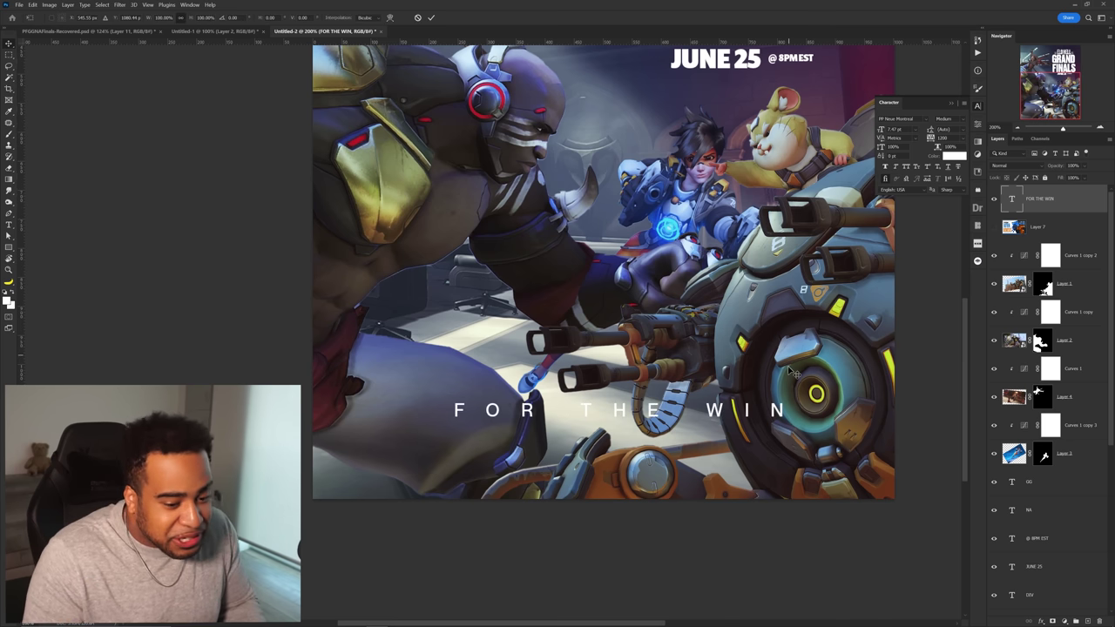
{"action": "left_click_drag", "start_coordinate": [806, 409], "coordinate": [713, 413]}
{"action": "key", "text": "Return"}
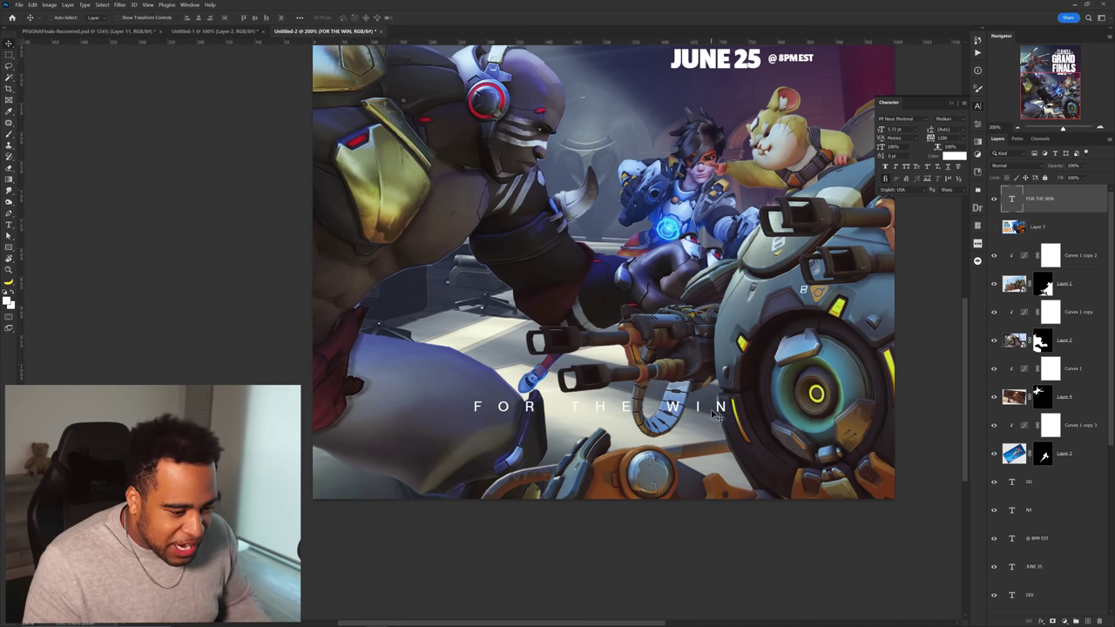
Place the FOR THE WIN tagline near the poster's bottom edge, over the lower part of the characters.
{"action": "scroll", "coordinate": [716, 417], "scroll_direction": "down", "scroll_amount": 3}
{"action": "scroll", "coordinate": [729, 399], "scroll_direction": "up", "scroll_amount": 2}
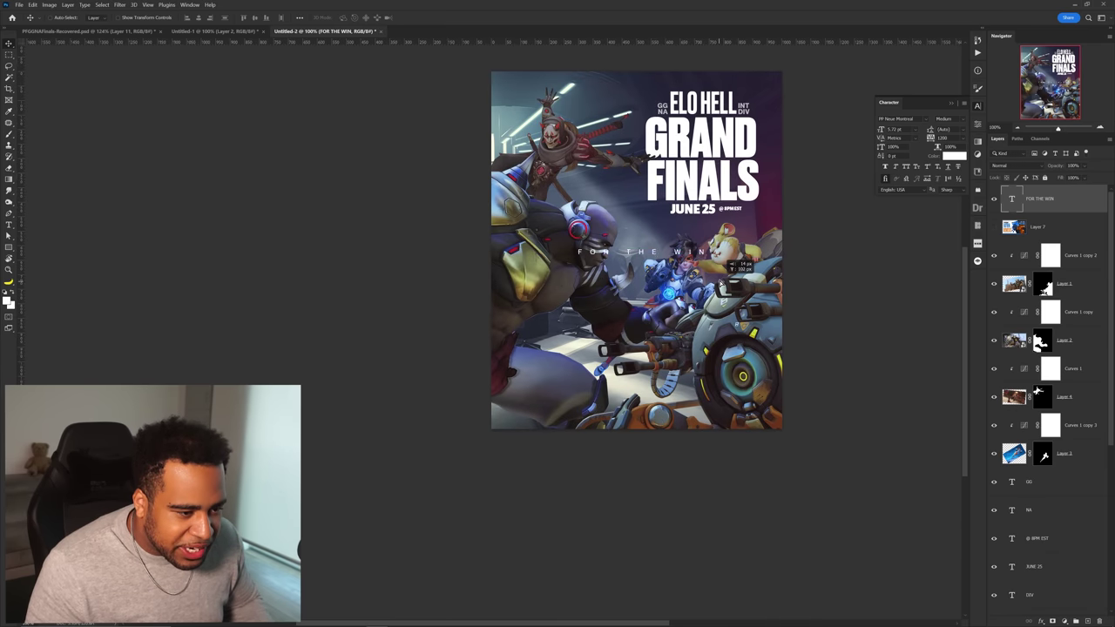
{"action": "left_click_drag", "start_coordinate": [721, 283], "coordinate": [713, 424]}
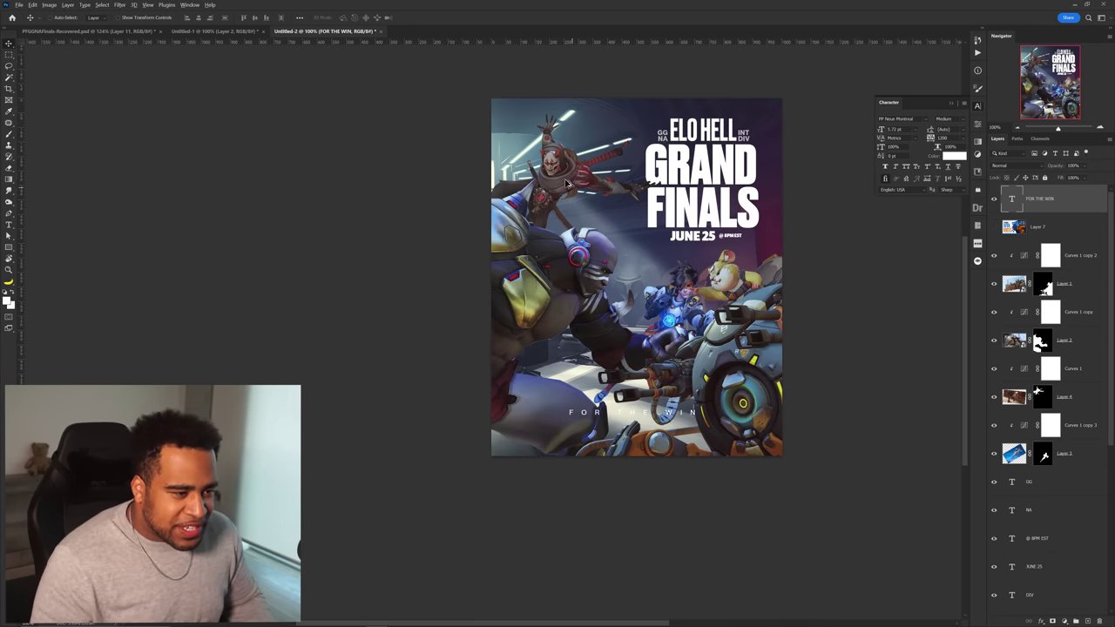
Add a Levels adjustment clipped to the armoured fighter above Curves 1 copy and darken its midtones.
{"action": "scroll", "coordinate": [566, 183], "scroll_direction": "up", "scroll_amount": 3}
{"action": "left_click_drag", "start_coordinate": [528, 161], "coordinate": [615, 162]}
{"action": "left_click_drag", "start_coordinate": [580, 164], "coordinate": [599, 188]}
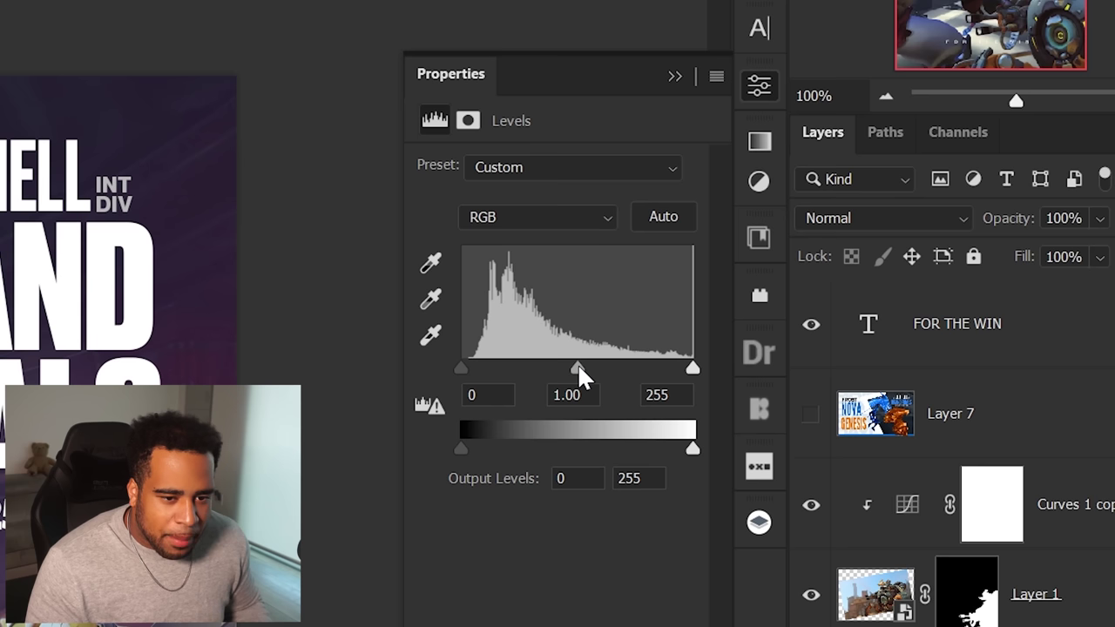
{"action": "left_click_drag", "start_coordinate": [578, 367], "coordinate": [594, 366]}
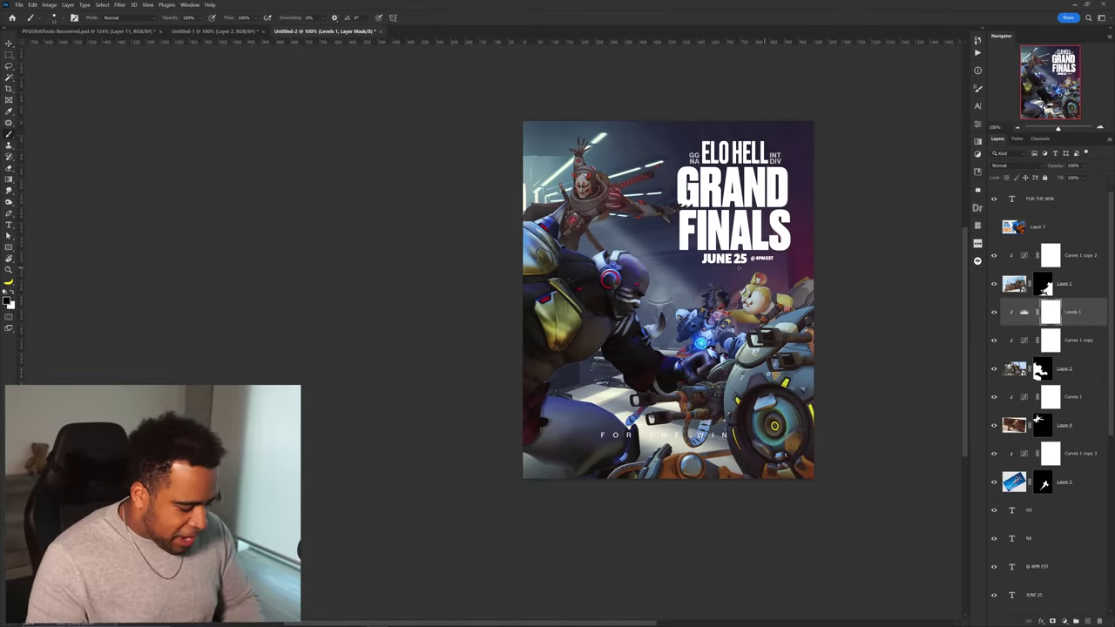
{"action": "scroll", "coordinate": [586, 218], "scroll_direction": "up", "scroll_amount": 1}
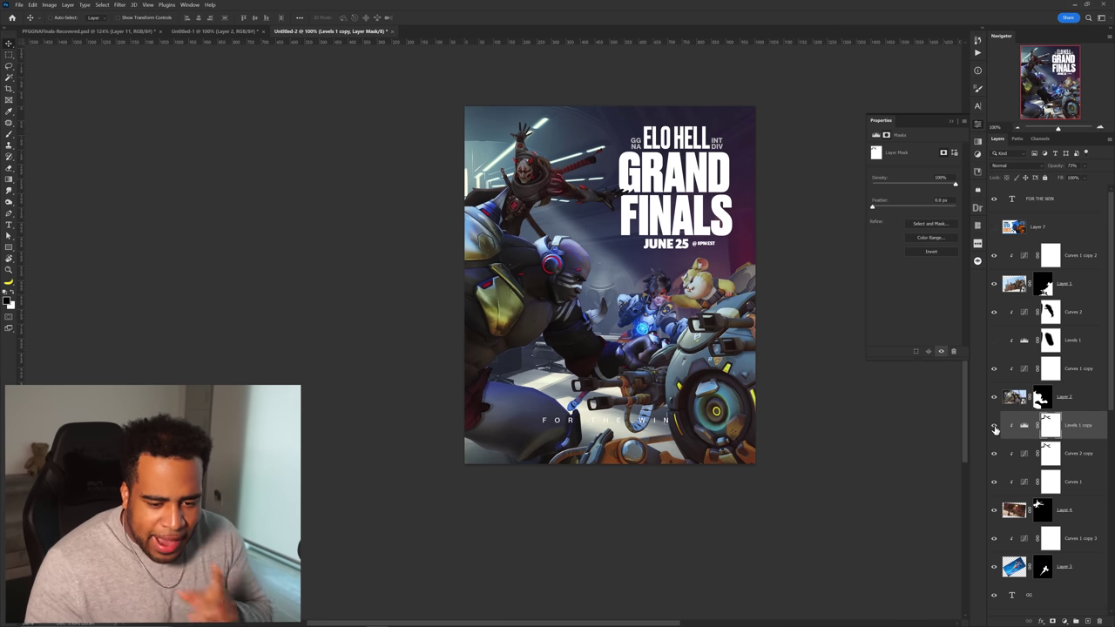
Clip a new layer above Curves 2 copy and paint light on the masked character in blue 8fb9cb, based on the background light.
{"action": "left_click", "coordinate": [1089, 460]}
{"action": "left_click", "coordinate": [995, 453]}
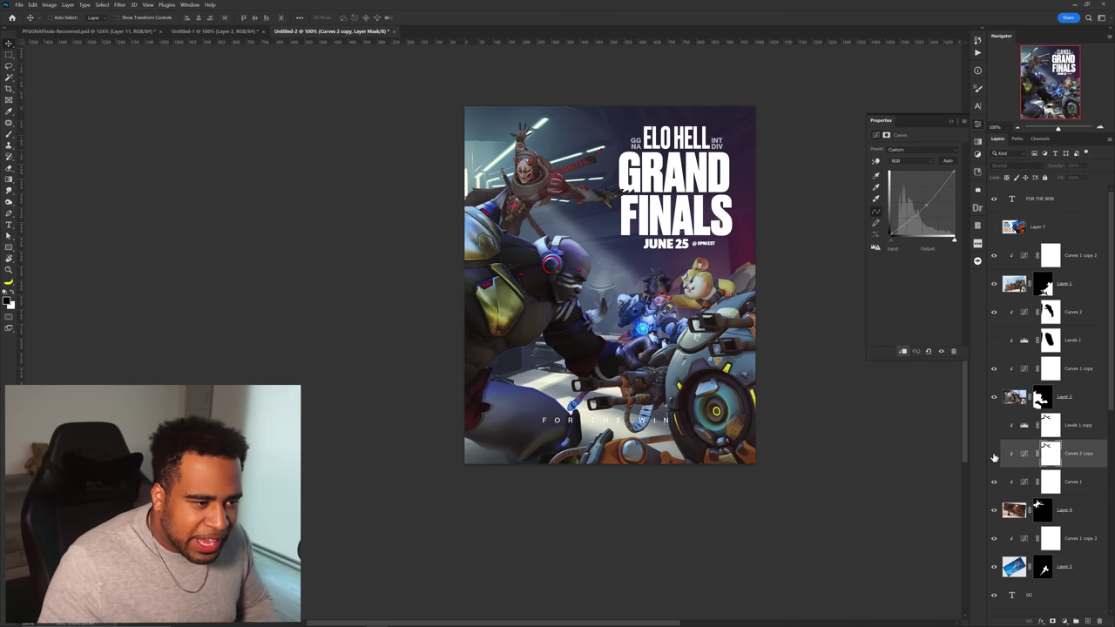
{"action": "left_click", "coordinate": [994, 453]}
{"action": "left_click", "coordinate": [1023, 455]}
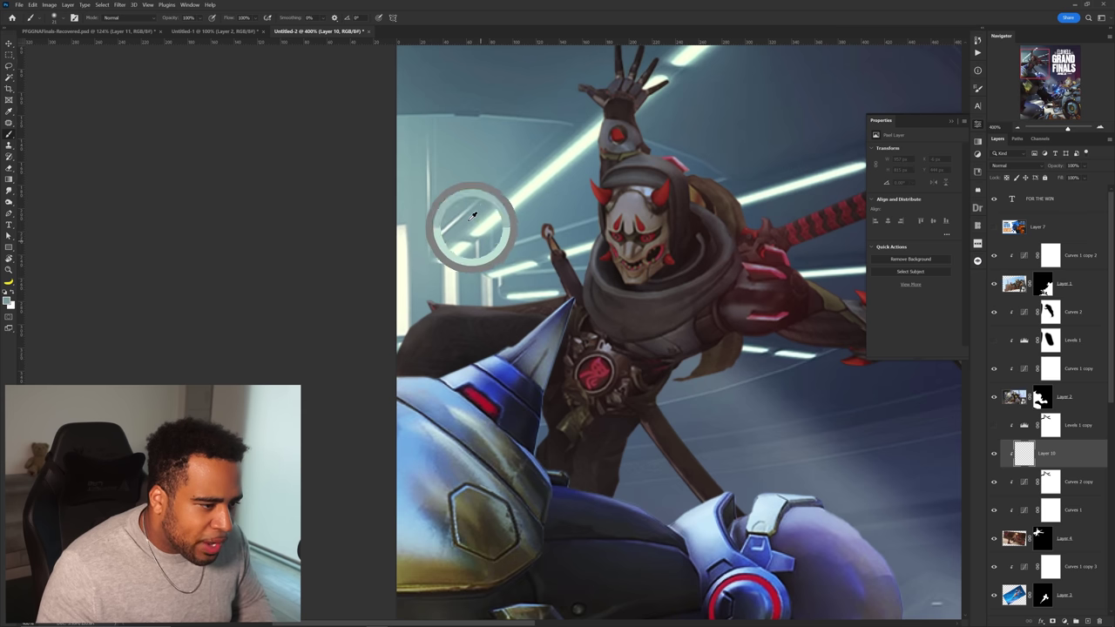
{"action": "mouse_move", "coordinate": [473, 214]}
{"action": "left_mouse_down"}
{"action": "mouse_move", "coordinate": [510, 158]}
{"action": "mouse_move", "coordinate": [486, 202]}
{"action": "left_mouse_up"}
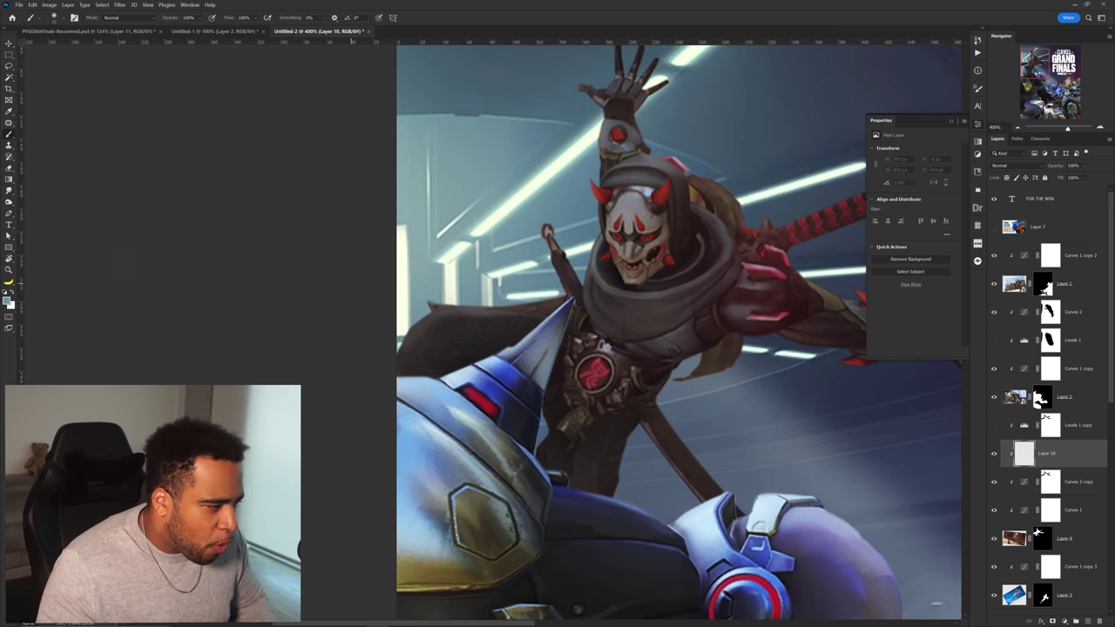
{"action": "left_click", "coordinate": [8, 300]}
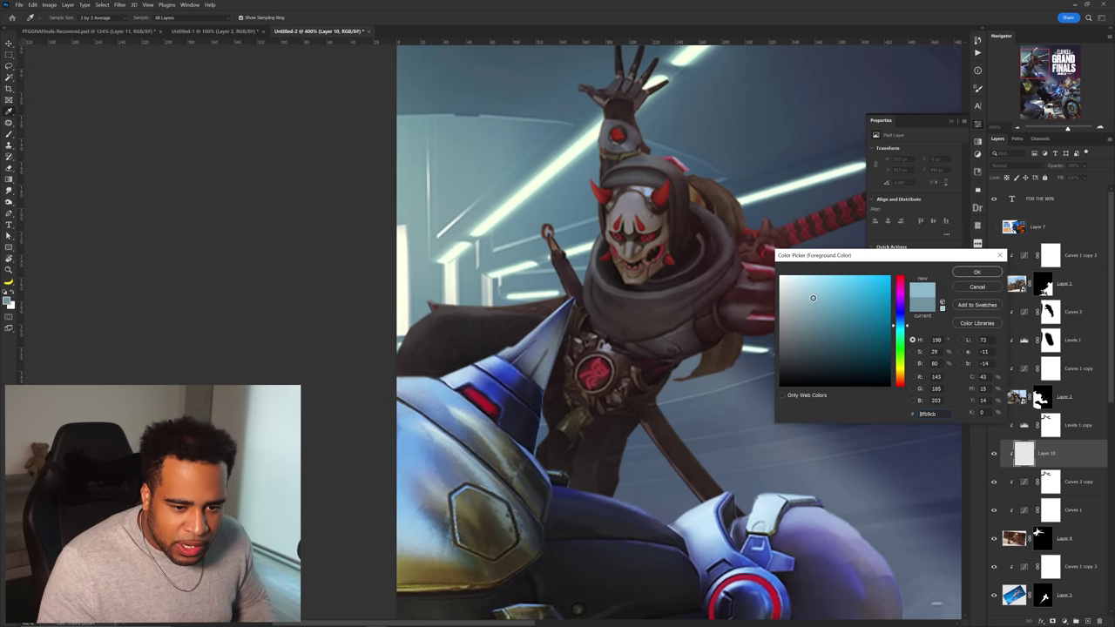
{"action": "key", "text": "Return"}
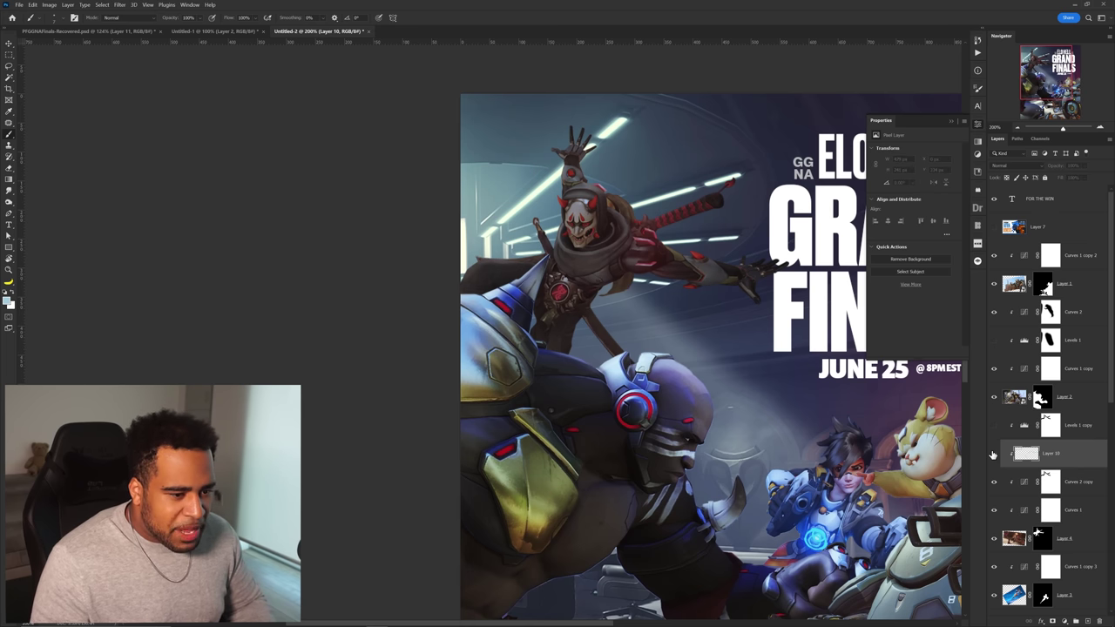
{"action": "left_click", "coordinate": [994, 453]}
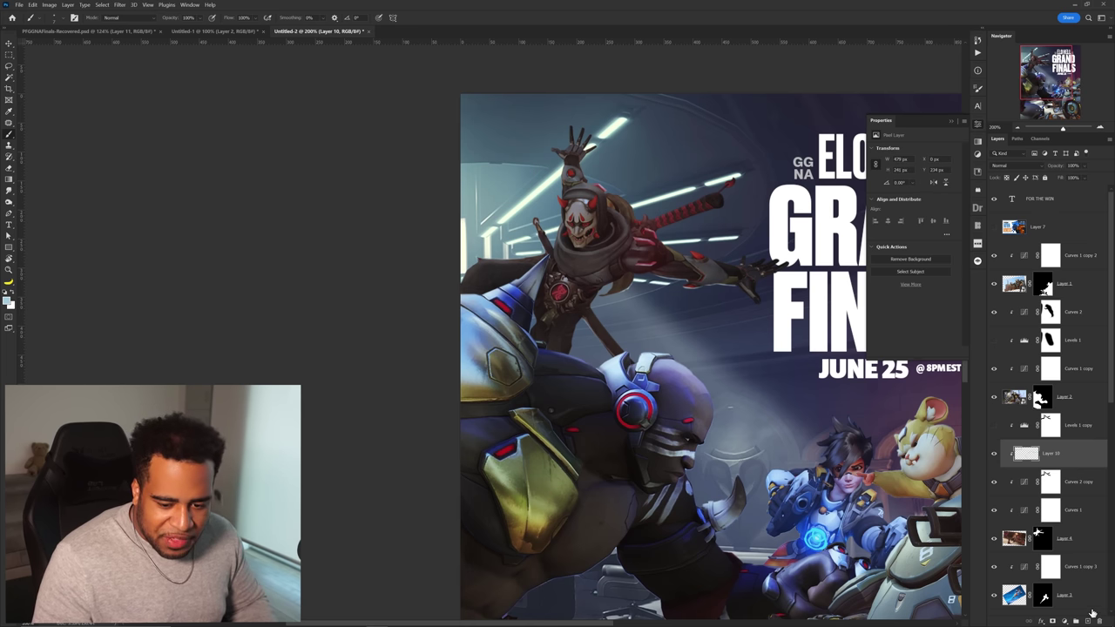
Add another clipped layer above Layer 10 and paint faint blue light at 17% brush opacity along the masked character's cape and near shoulder.
{"action": "left_click", "coordinate": [1088, 620]}
{"action": "scroll", "coordinate": [514, 216], "scroll_direction": "up", "scroll_amount": 1}
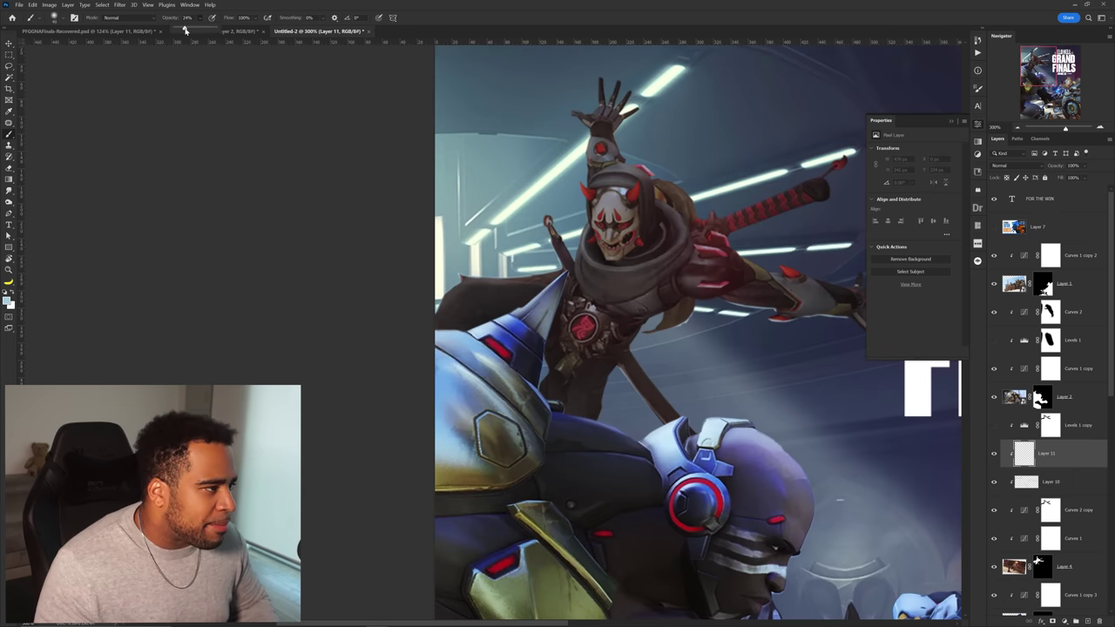
{"action": "scroll", "coordinate": [485, 252], "scroll_direction": "up", "scroll_amount": 4}
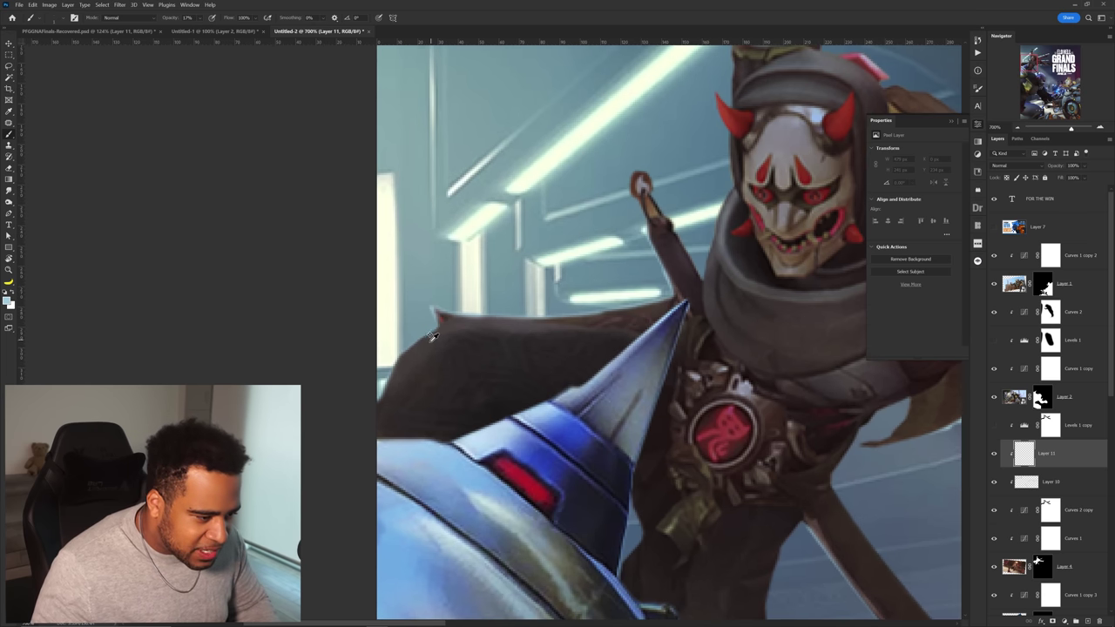
{"action": "key", "text": "bracketright"}
{"action": "key", "text": "bracketright"}
{"action": "mouse_move", "coordinate": [378, 394]}
{"action": "left_mouse_down"}
{"action": "mouse_move", "coordinate": [425, 333]}
{"action": "mouse_move", "coordinate": [383, 378]}
{"action": "left_mouse_up"}
{"action": "key", "text": "ctrl+z"}
{"action": "mouse_move", "coordinate": [485, 290]}
{"action": "left_mouse_down"}
{"action": "mouse_move", "coordinate": [649, 305]}
{"action": "mouse_move", "coordinate": [643, 284]}
{"action": "left_mouse_up"}
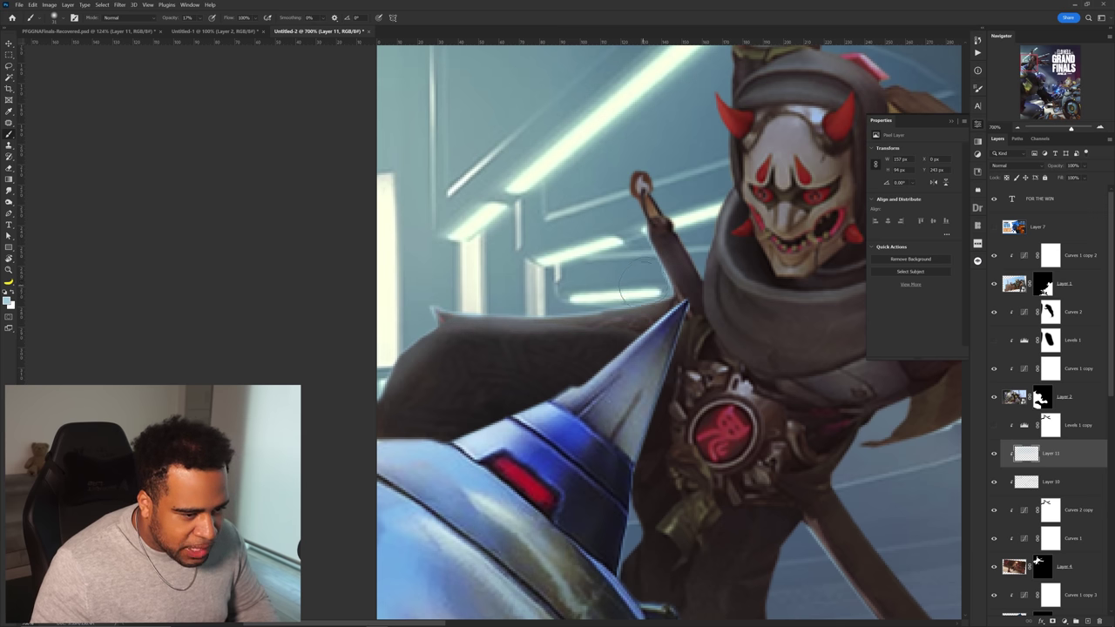
{"action": "left_click_drag", "start_coordinate": [629, 195], "coordinate": [564, 310]}
{"action": "left_click_drag", "start_coordinate": [646, 132], "coordinate": [664, 292]}
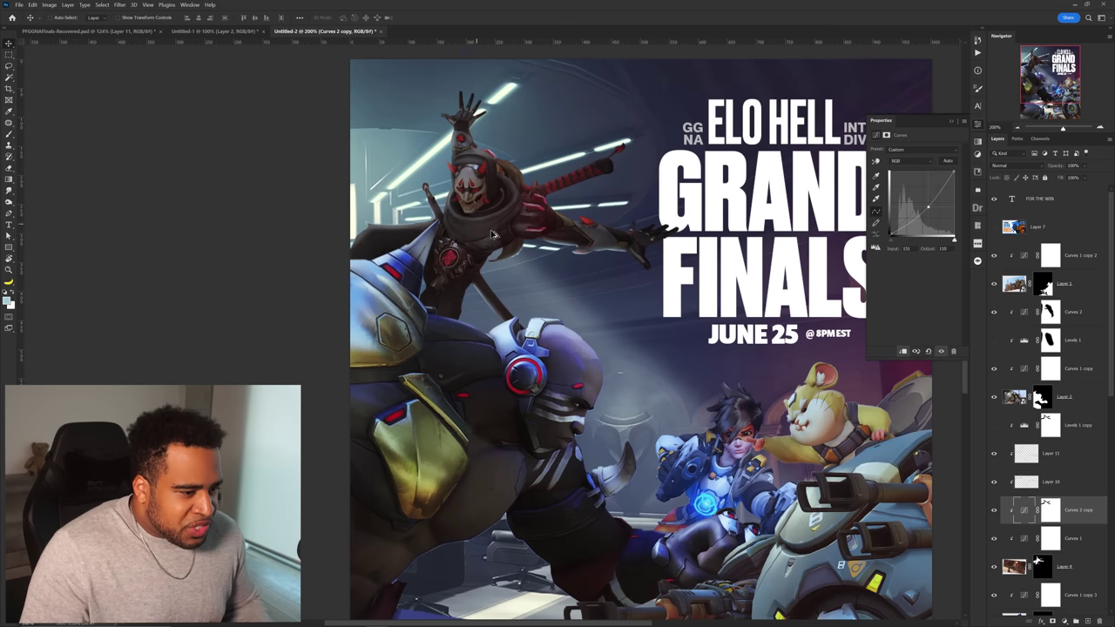
Soften the painted light on Layer 10 with a Gaussian Blur.
{"action": "scroll", "coordinate": [536, 239], "scroll_direction": "up", "scroll_amount": 1}
{"action": "left_click_drag", "start_coordinate": [637, 257], "coordinate": [635, 265]}
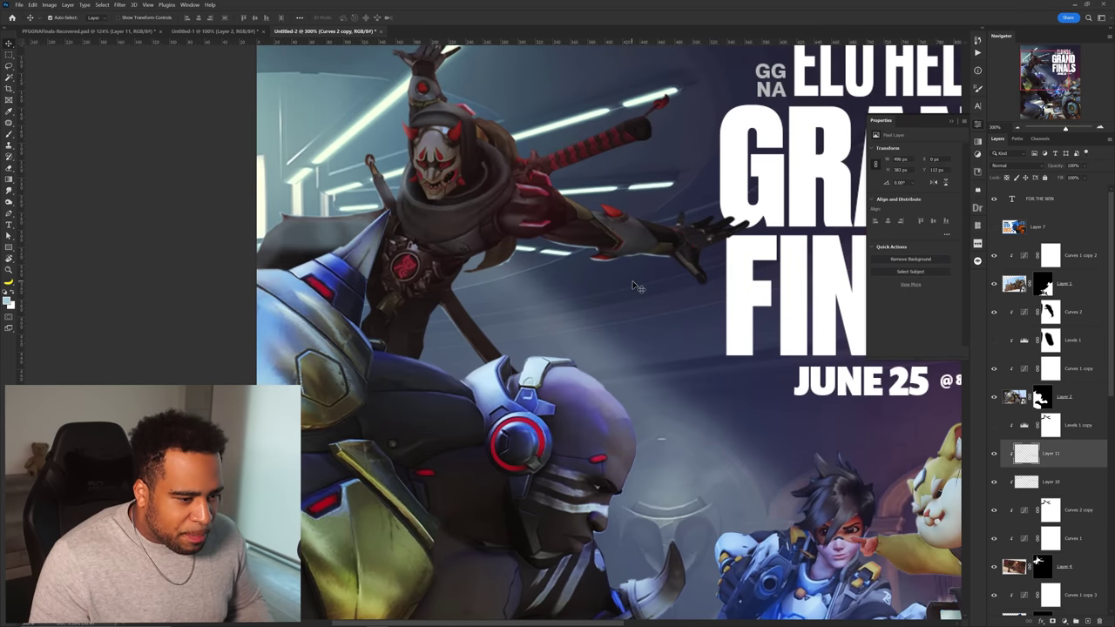
{"action": "scroll", "coordinate": [662, 270], "scroll_direction": "up", "scroll_amount": 2}
{"action": "left_click", "coordinate": [1026, 478]}
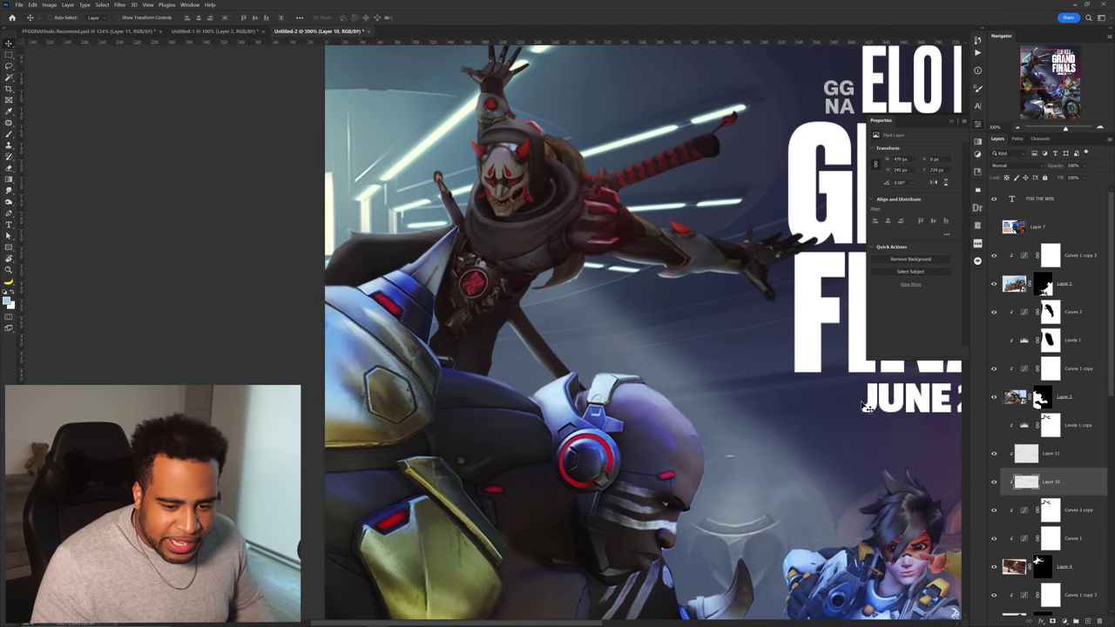
{"action": "left_click", "coordinate": [119, 4]}
{"action": "mouse_move", "coordinate": [140, 109]}
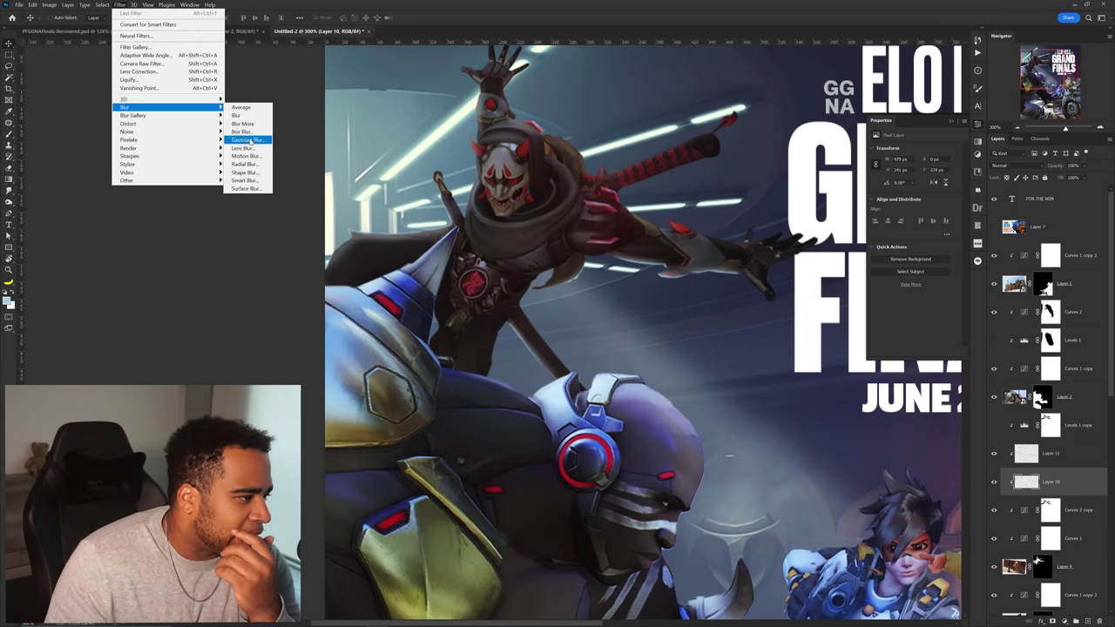
{"action": "left_click", "coordinate": [244, 141]}
{"action": "left_click_drag", "start_coordinate": [804, 286], "coordinate": [797, 287]}
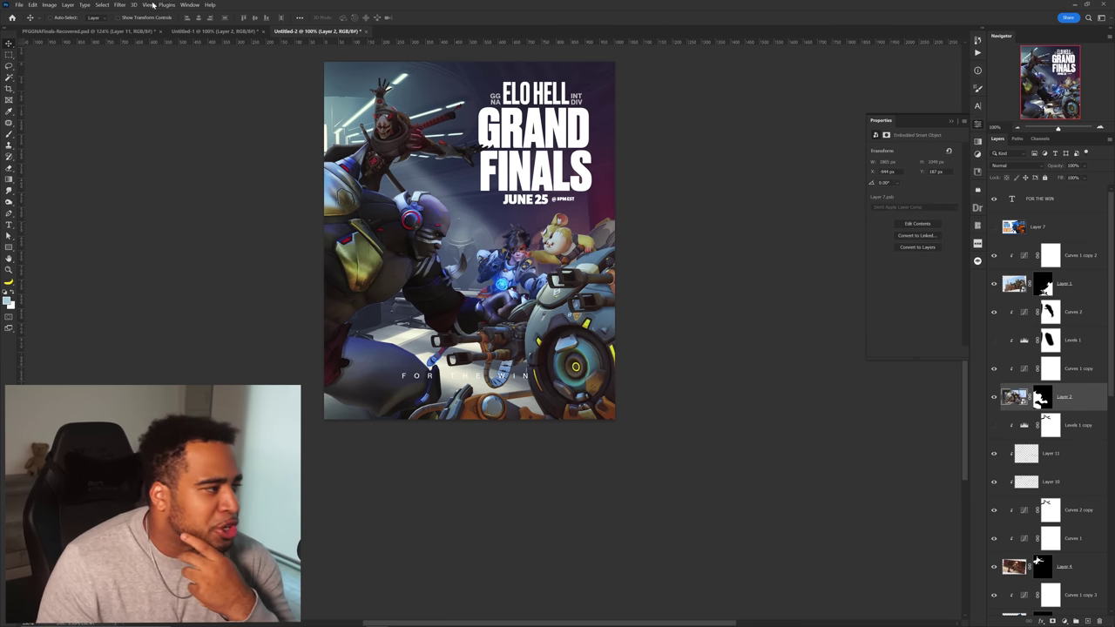
Apply the Camera Raw Filter to the armoured fighter's smart object, Layer 2.
{"action": "left_click", "coordinate": [120, 4]}
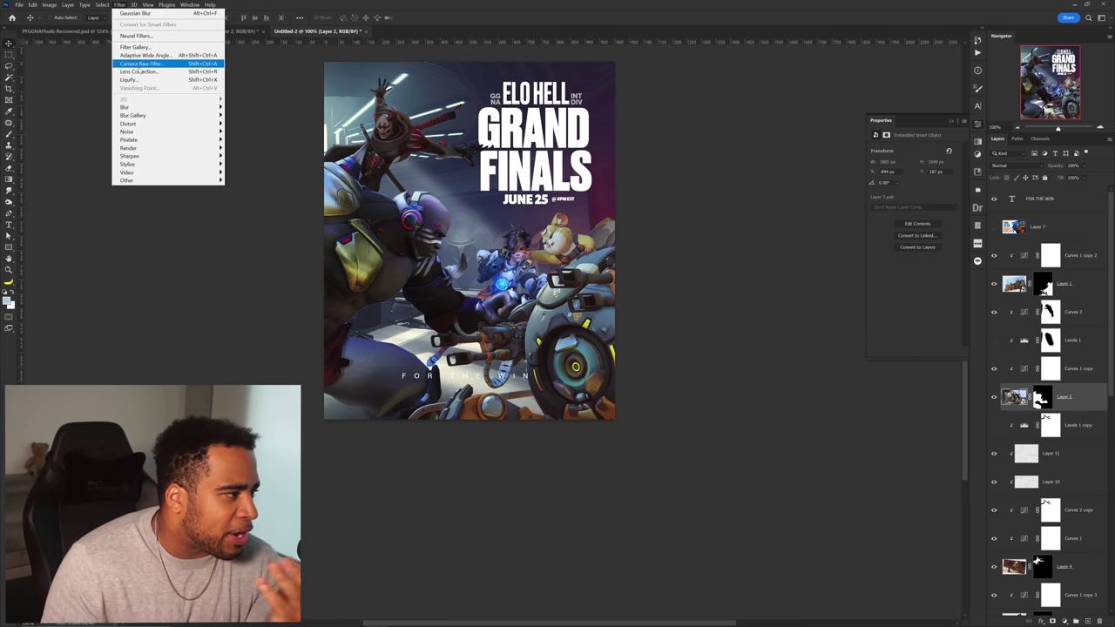
{"action": "left_click", "coordinate": [139, 64]}
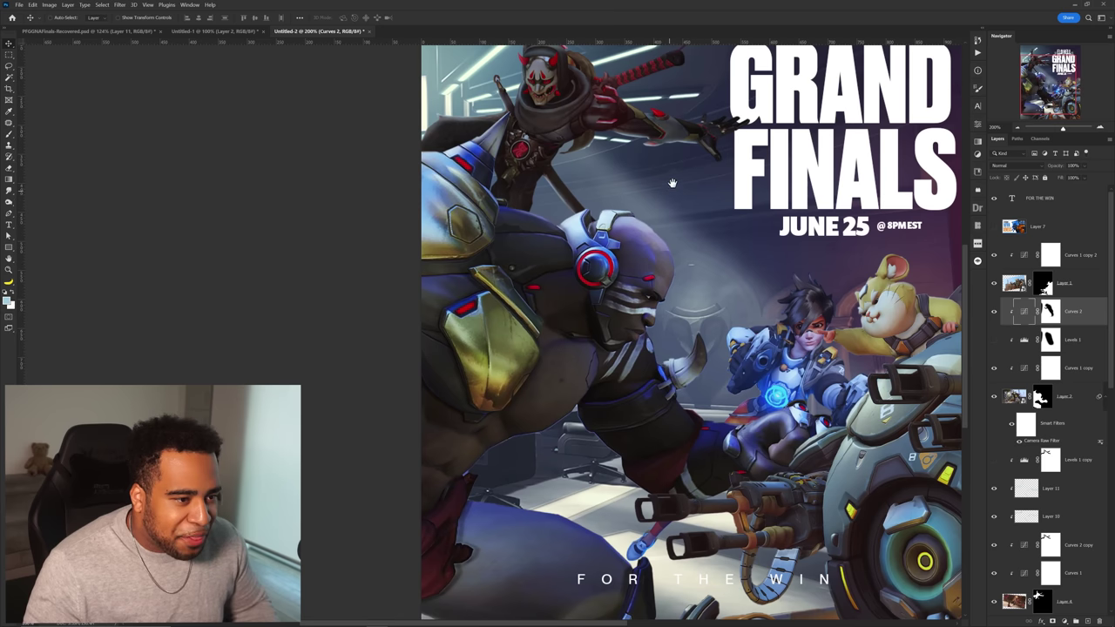
{"action": "left_click_drag", "start_coordinate": [673, 183], "coordinate": [660, 222]}
{"action": "scroll", "coordinate": [660, 221], "scroll_direction": "down", "scroll_amount": 1}
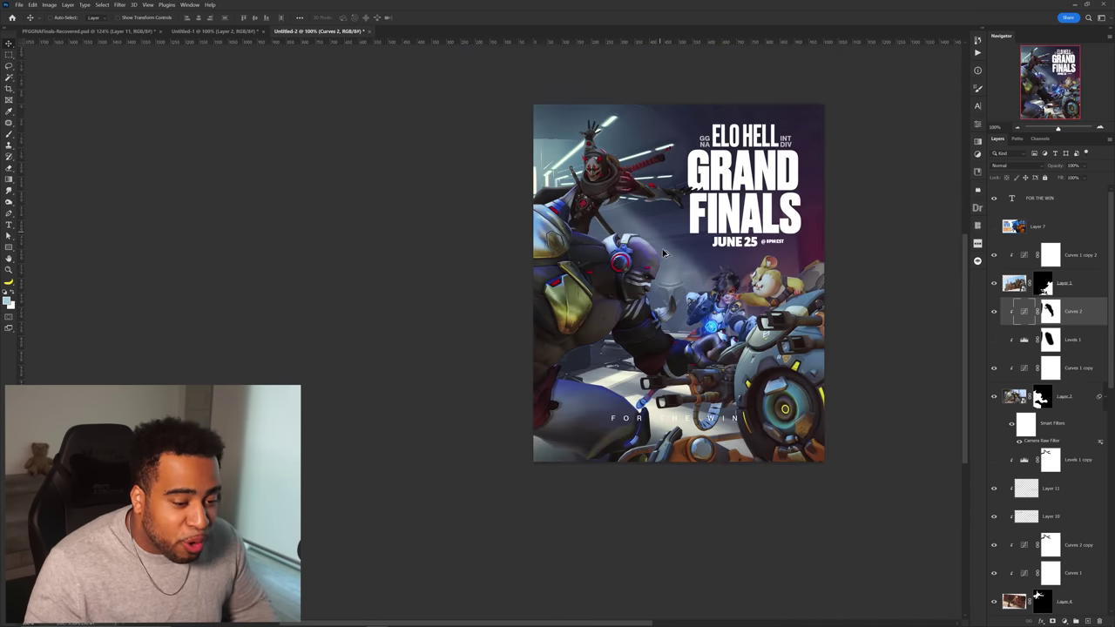
{"action": "scroll", "coordinate": [656, 268], "scroll_direction": "up", "scroll_amount": 1}
{"action": "scroll", "coordinate": [650, 269], "scroll_direction": "down", "scroll_amount": 1}
{"action": "left_click_drag", "start_coordinate": [643, 273], "coordinate": [575, 322]}
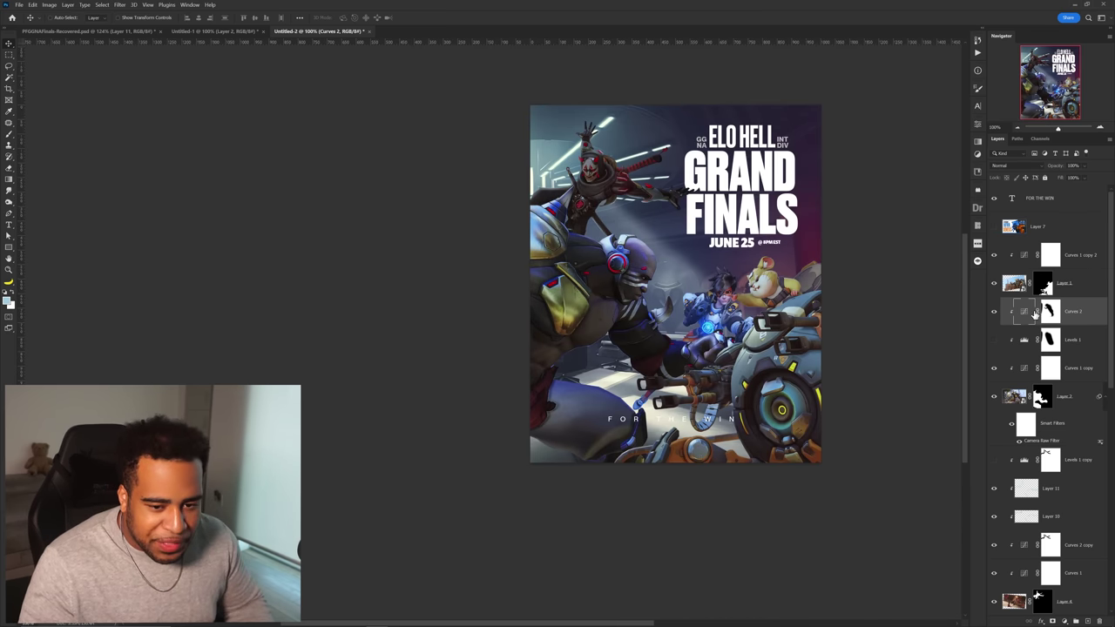
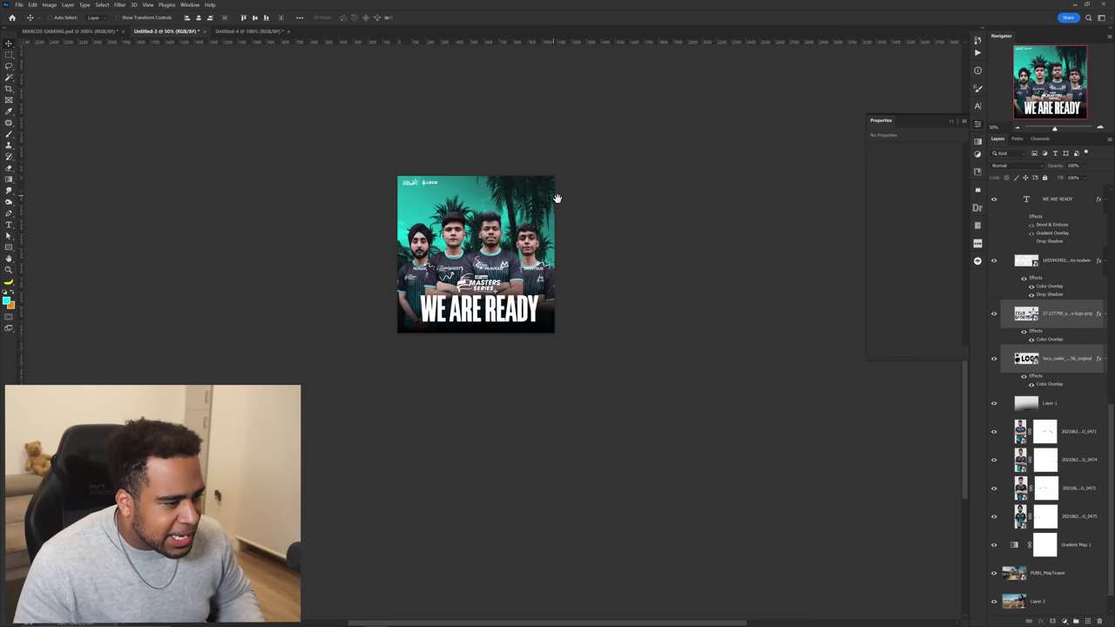
Switch to Untitled-4 to examine the Star Sports and Loco logo arrangement, and return to the Untitled-3 poster.
{"action": "left_click_drag", "start_coordinate": [466, 188], "coordinate": [505, 208]}
{"action": "left_click", "coordinate": [254, 32]}
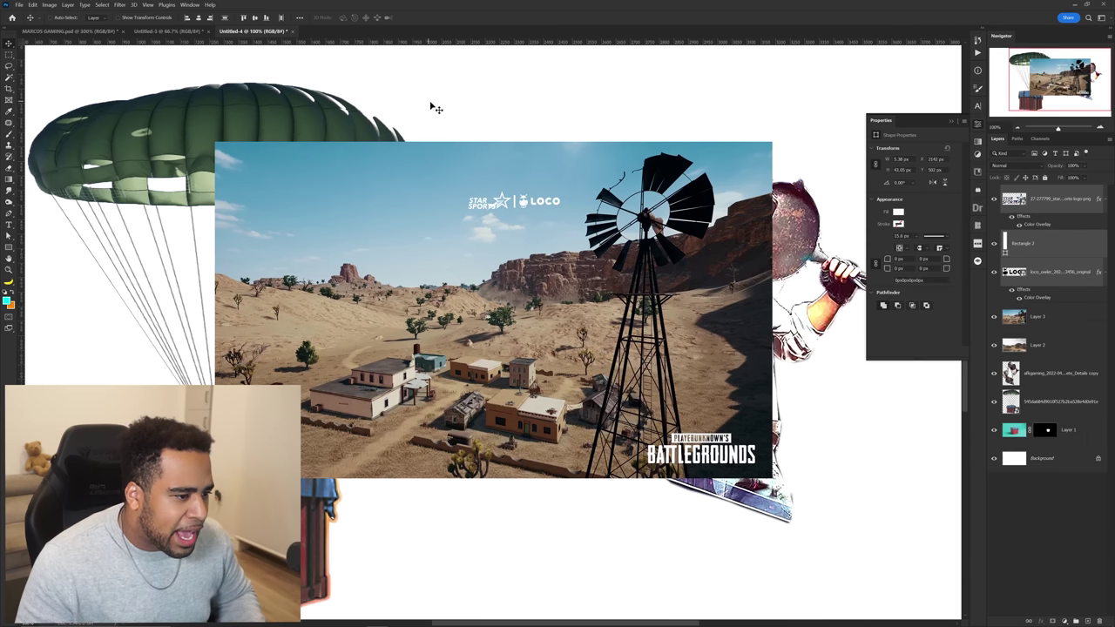
{"action": "left_click", "coordinate": [165, 33]}
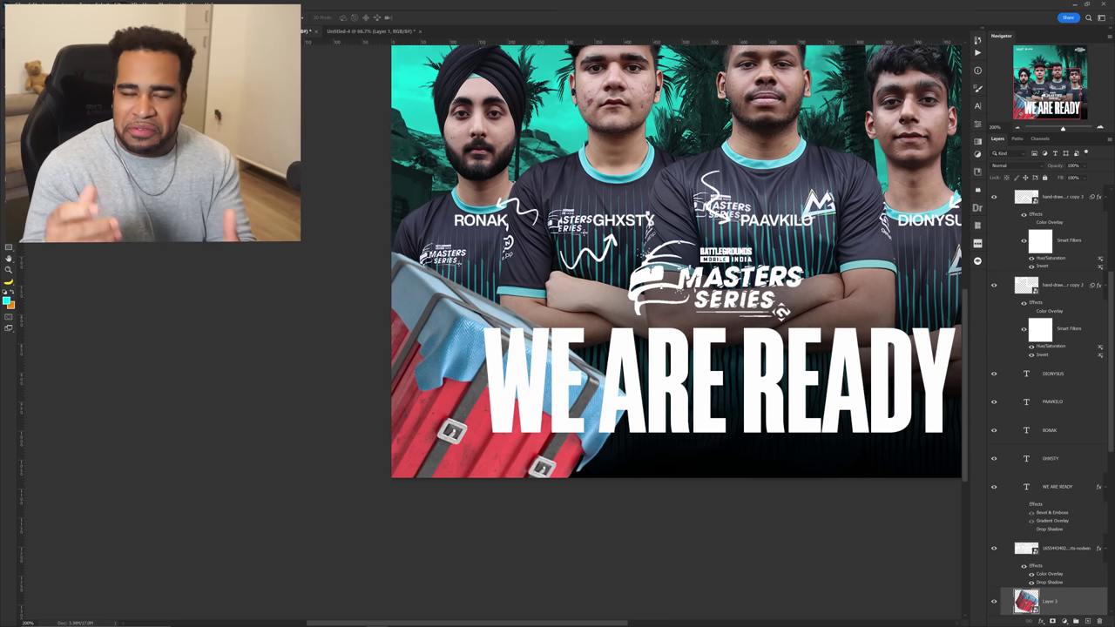
Apply the Camera Raw Filter to the supply crate with Texture +100, Clarity +33, Dehaze +7, Blacks -20 and reduced Saturation.
{"action": "key", "text": "ctrl+shift+a"}
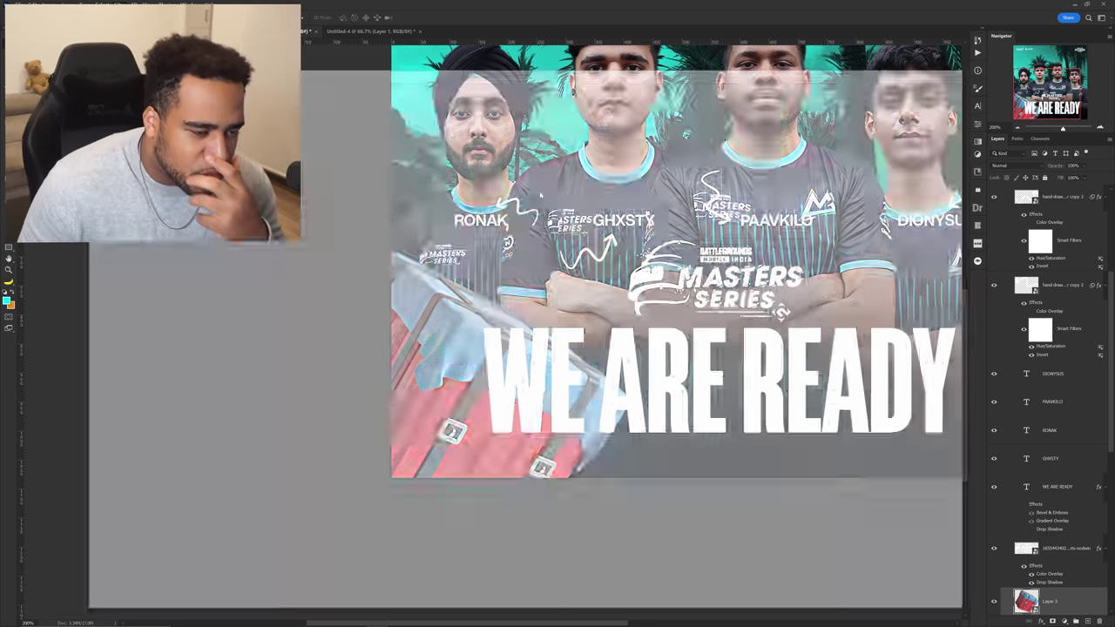
{"action": "left_click", "coordinate": [754, 570]}
{"action": "scroll", "coordinate": [562, 368], "scroll_direction": "up", "scroll_amount": 5}
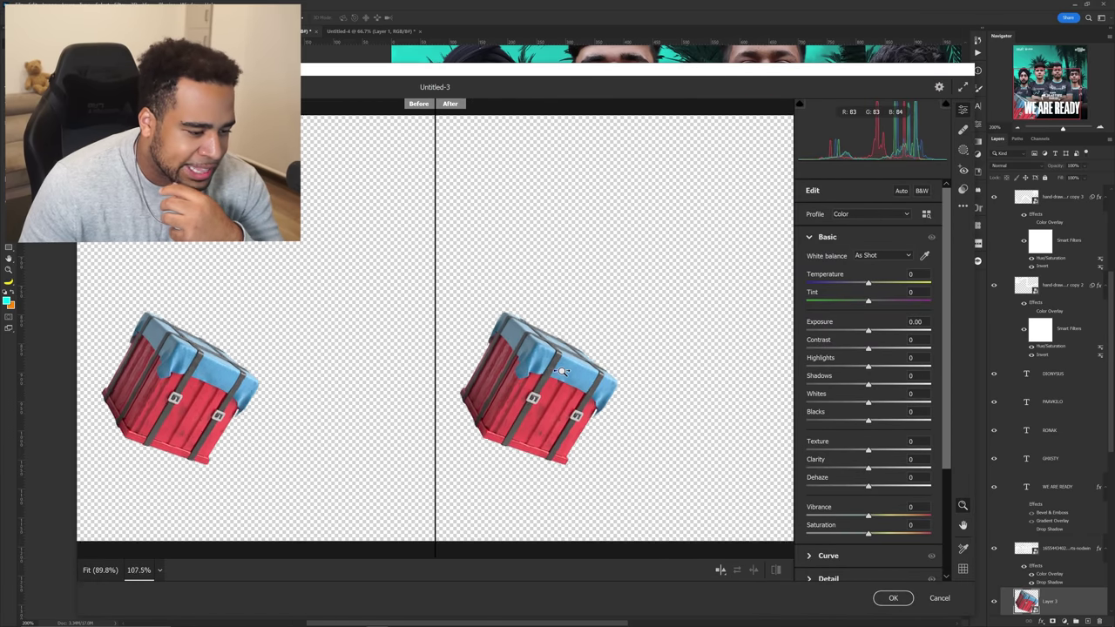
{"action": "left_click_drag", "start_coordinate": [497, 390], "coordinate": [644, 348]}
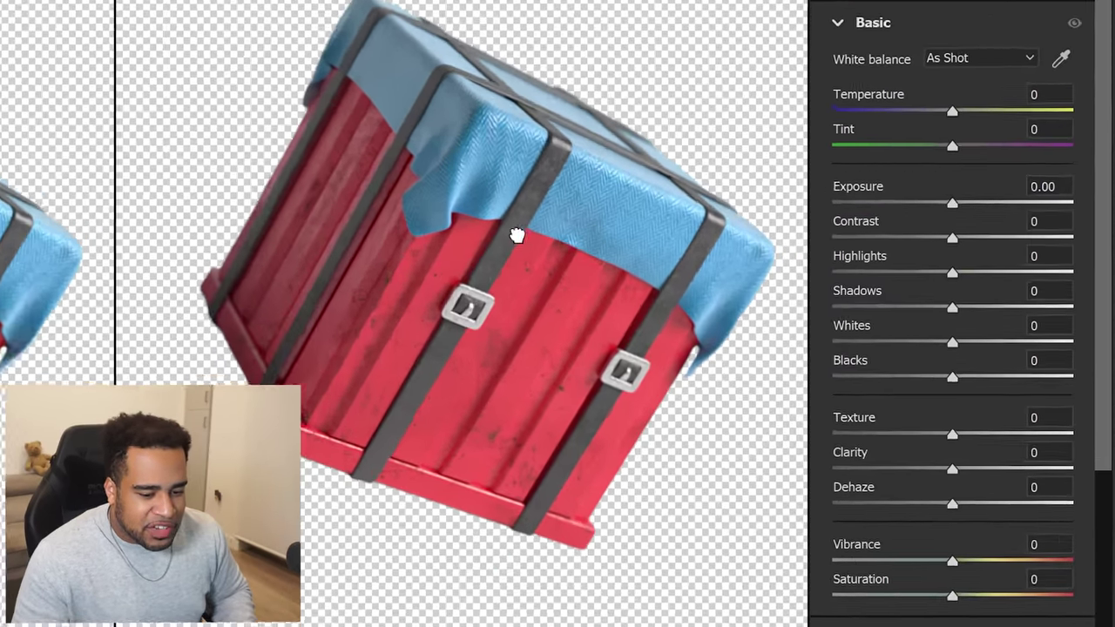
{"action": "left_click_drag", "start_coordinate": [952, 433], "coordinate": [1071, 433]}
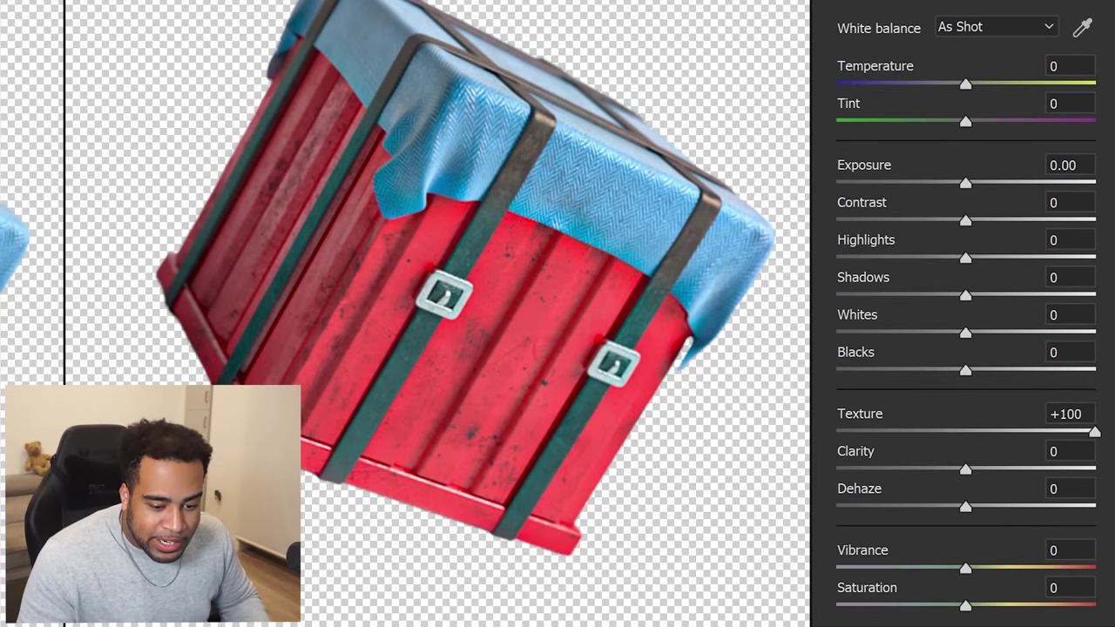
{"action": "left_click_drag", "start_coordinate": [966, 468], "coordinate": [1023, 469]}
{"action": "left_click_drag", "start_coordinate": [991, 505], "coordinate": [974, 506]}
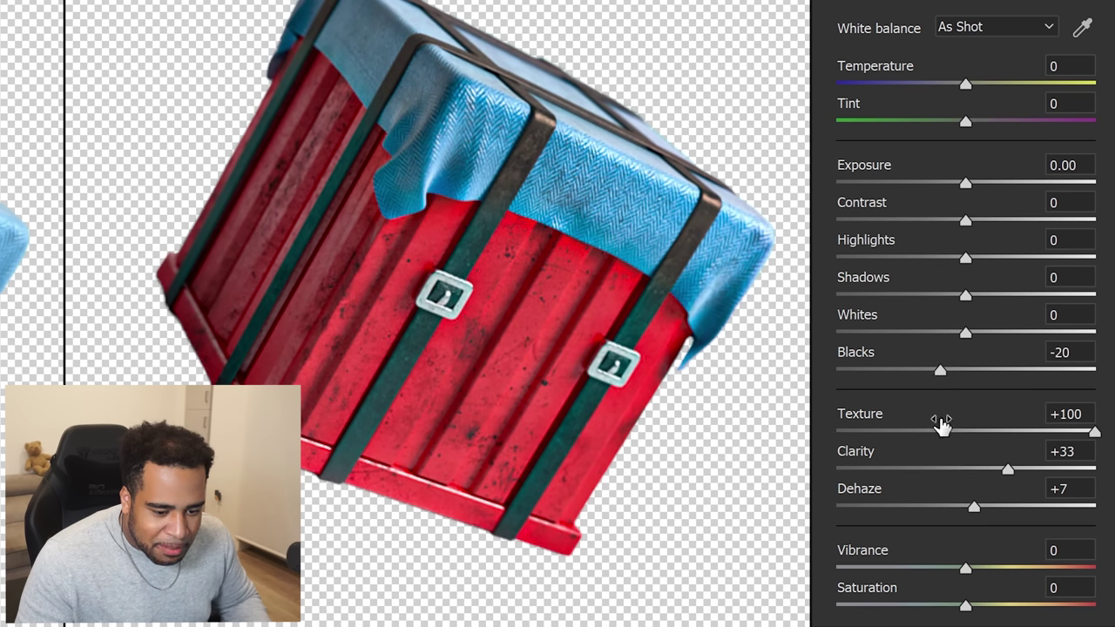
{"action": "left_click_drag", "start_coordinate": [956, 604], "coordinate": [907, 604]}
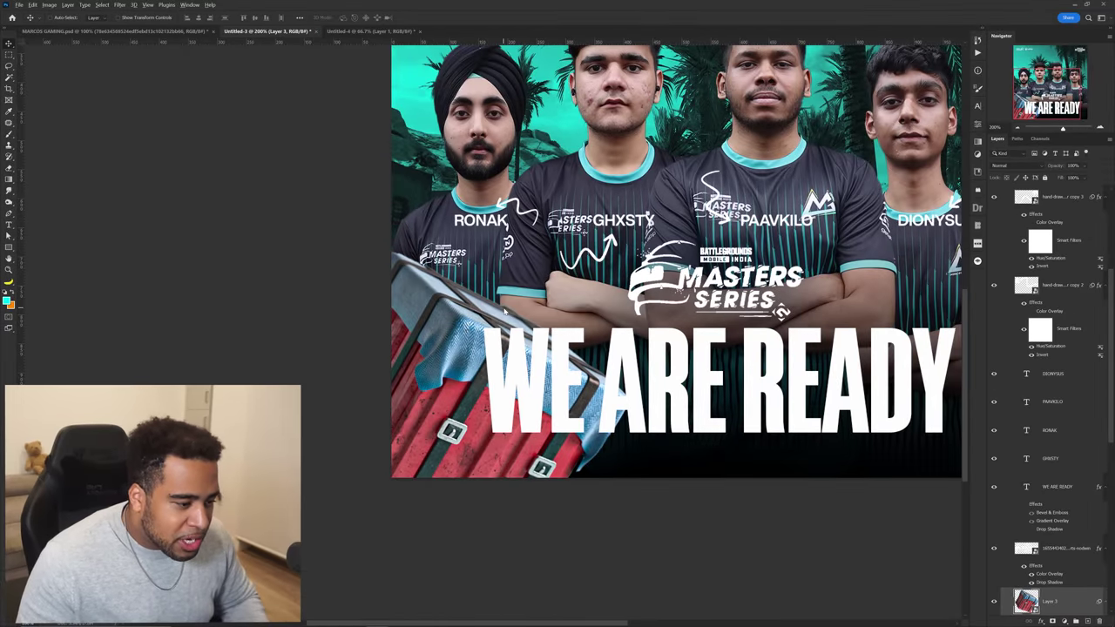
Duplicate the supply crate into the poster's lower-right corner and rotate the copy behind the title.
{"action": "scroll", "coordinate": [462, 307], "scroll_direction": "down", "scroll_amount": 1}
{"action": "left_click_drag", "start_coordinate": [492, 321], "coordinate": [677, 354]}
{"action": "key", "text": "ctrl+t"}
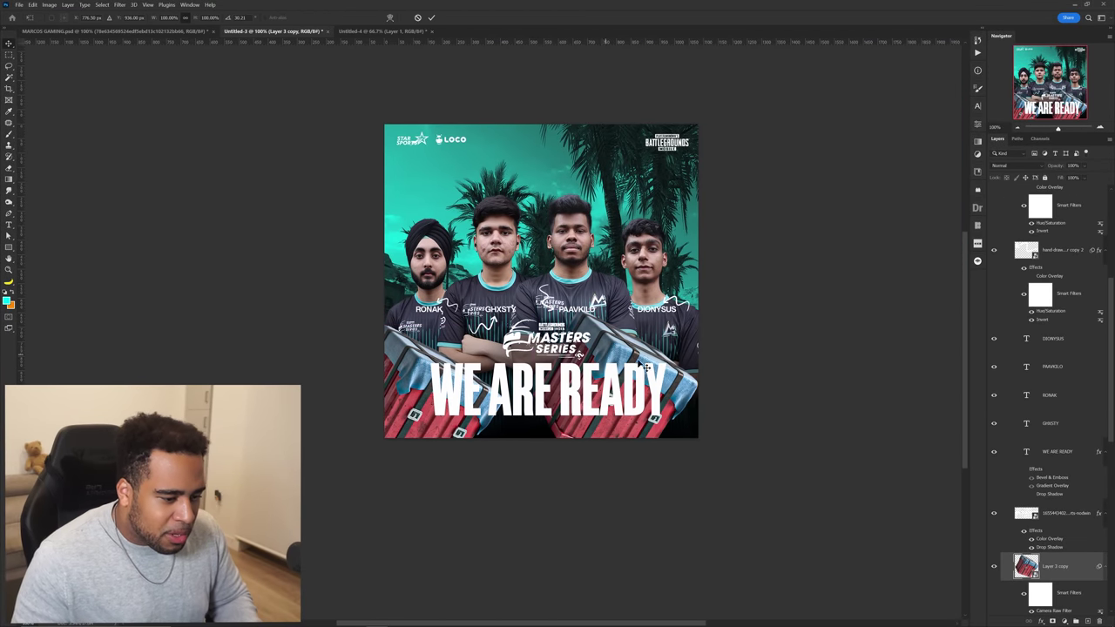
{"action": "left_click_drag", "start_coordinate": [716, 311], "coordinate": [669, 271]}
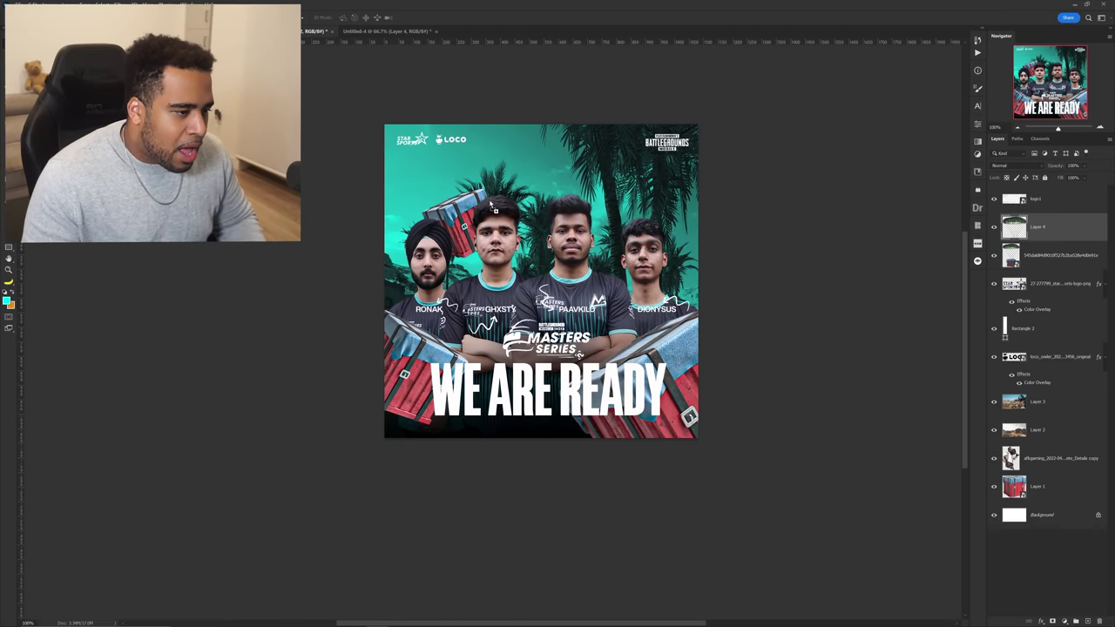
Bring the parachute from Untitled-4 in behind the players, scale it down and place it near the small crate at the poster's upper left.
{"action": "left_click_drag", "start_coordinate": [490, 204], "coordinate": [490, 202]}
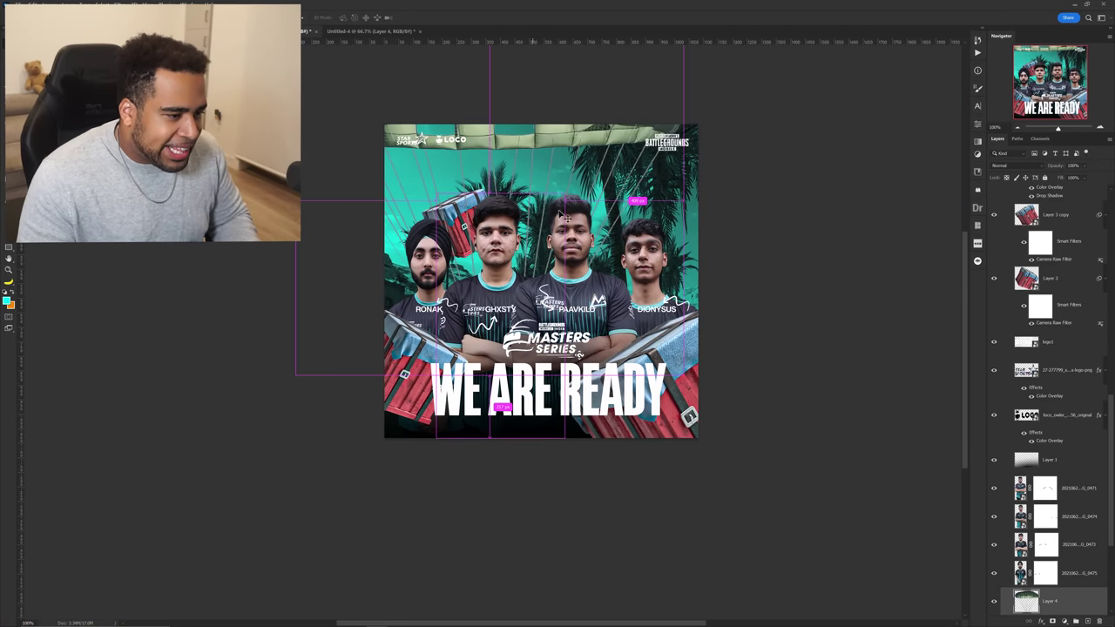
{"action": "key", "text": "ctrl+t"}
{"action": "left_click_drag", "start_coordinate": [686, 195], "coordinate": [434, 183]}
{"action": "left_click_drag", "start_coordinate": [449, 178], "coordinate": [422, 134]}
{"action": "left_click_drag", "start_coordinate": [387, 197], "coordinate": [435, 147]}
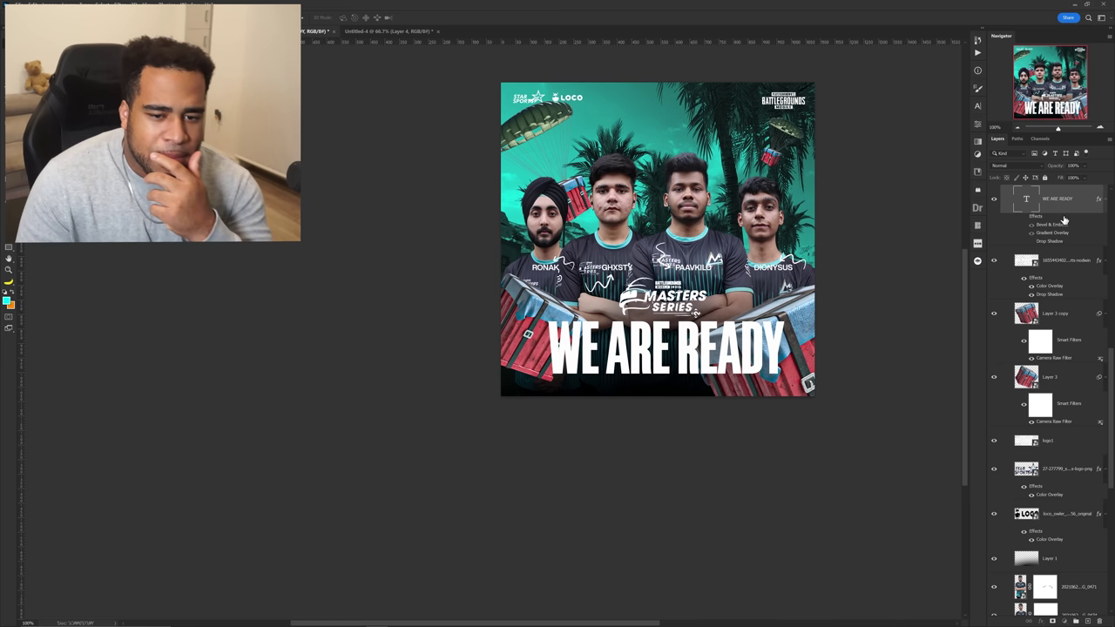
Enable a drop shadow on the WE ARE READY text with Spread 16%, Size 87 px and reduced opacity.
{"action": "left_click", "coordinate": [1031, 242]}
{"action": "left_click", "coordinate": [1033, 232]}
{"action": "double_click", "coordinate": [1041, 241]}
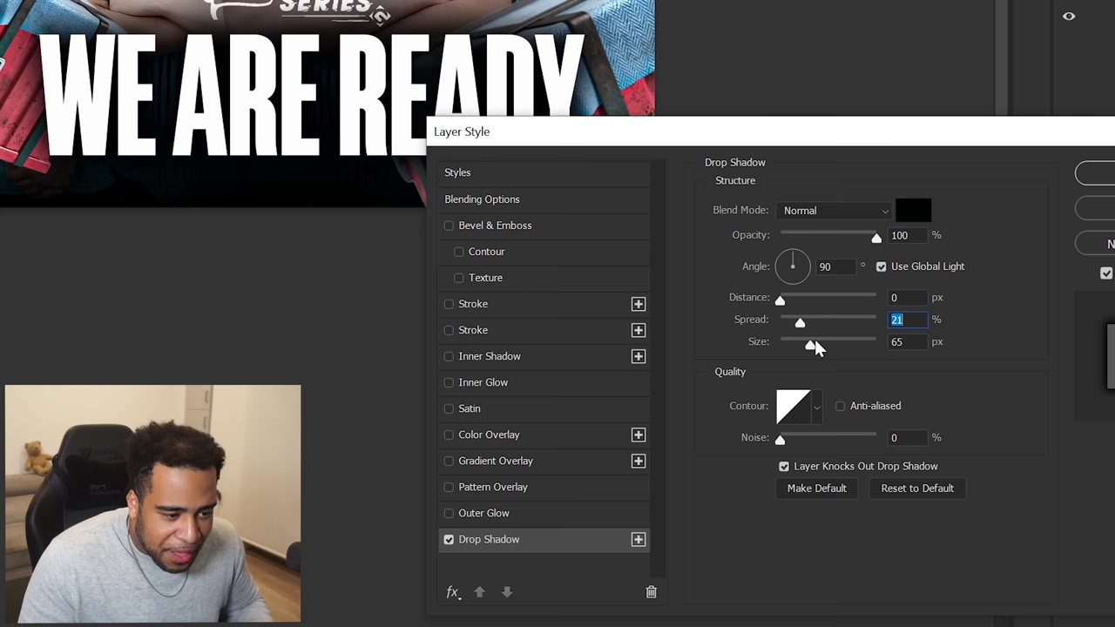
{"action": "mouse_move", "coordinate": [815, 339]}
{"action": "left_mouse_down"}
{"action": "mouse_move", "coordinate": [835, 342]}
{"action": "mouse_move", "coordinate": [820, 352]}
{"action": "left_mouse_up"}
{"action": "left_click", "coordinate": [821, 237]}
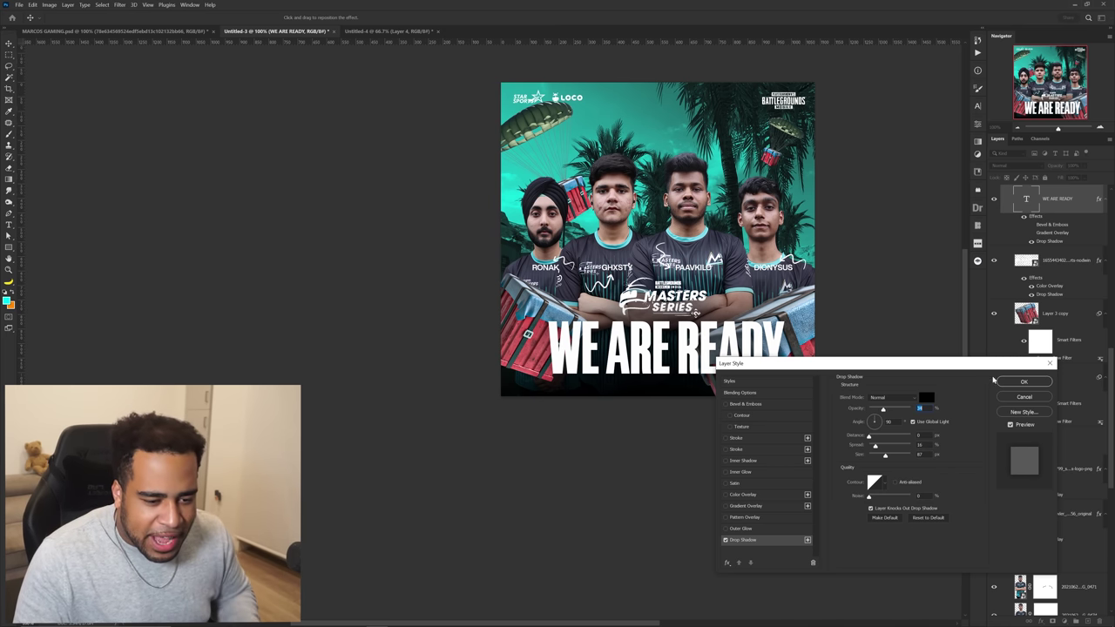
{"action": "key", "text": "Return"}
Fill a rectangle on the new layer behind the turbaned player's name with the red foreground colour.
{"action": "left_click_drag", "start_coordinate": [762, 343], "coordinate": [761, 345]}
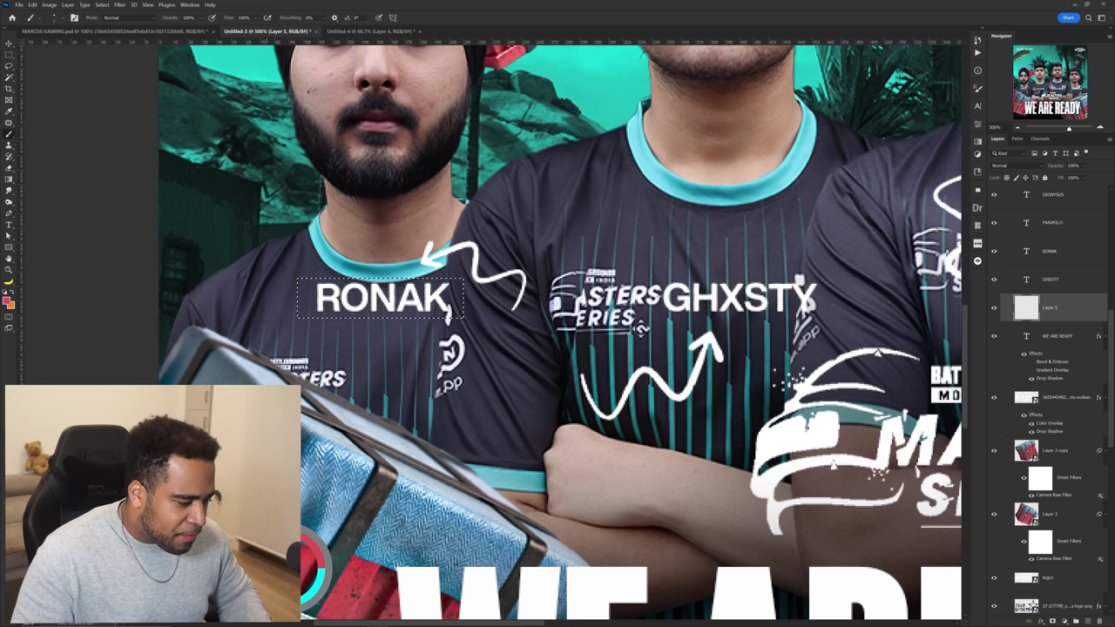
{"action": "key", "text": "alt+BackSpace"}
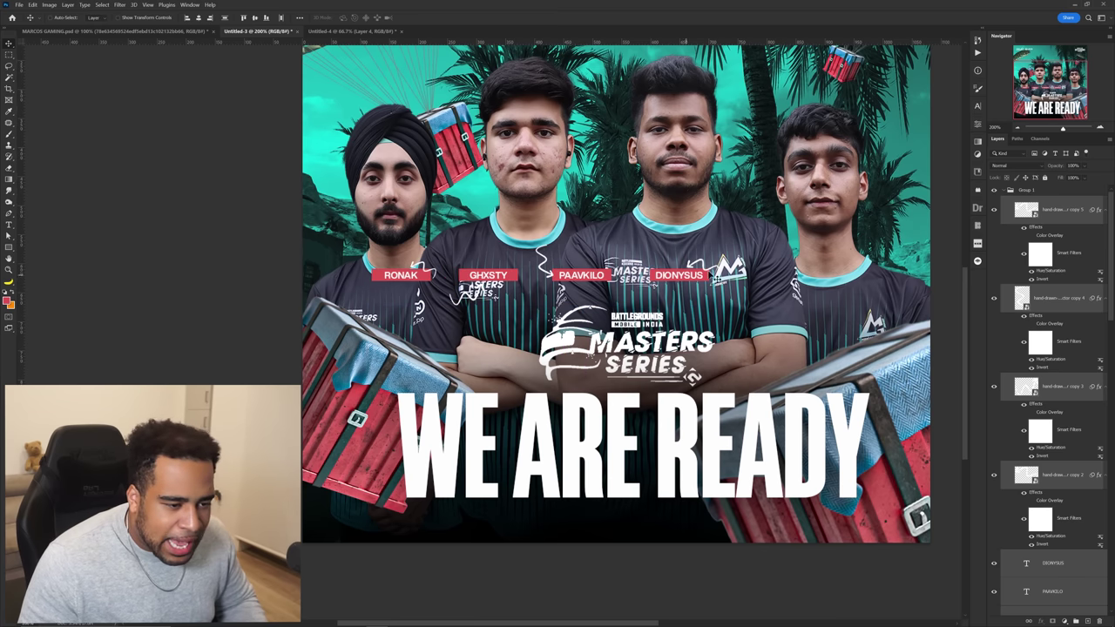
Move the fourth name tag and its arrow onto the rightmost player, and turn the third player's arrow to point up at his tag.
{"action": "left_click", "coordinate": [710, 272], "text": "ctrl"}
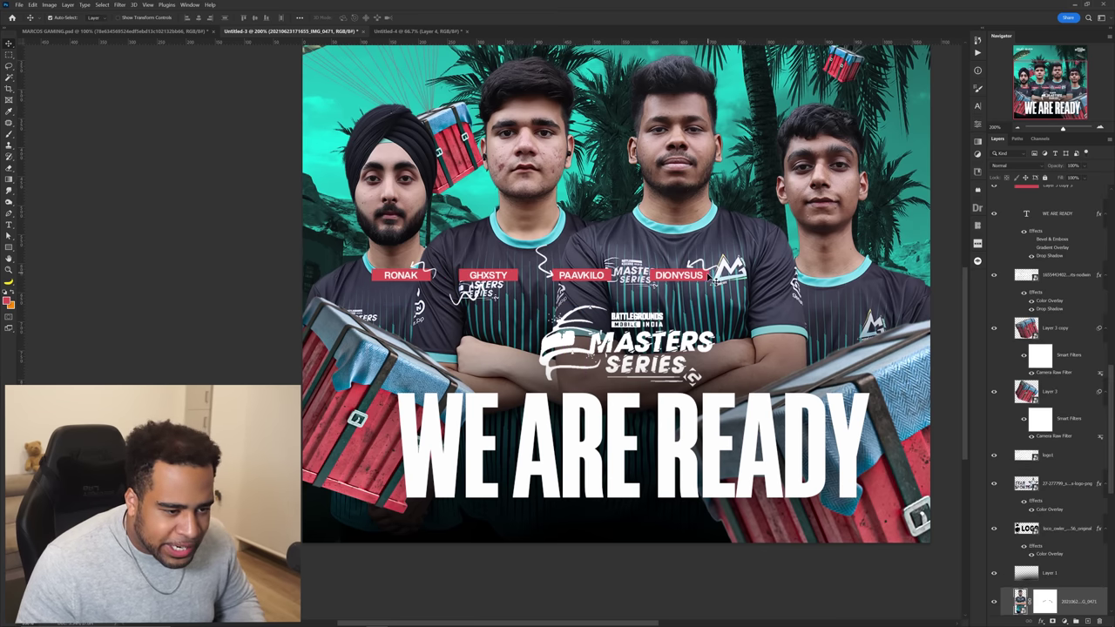
{"action": "left_click", "coordinate": [705, 274], "text": "ctrl"}
{"action": "scroll", "coordinate": [708, 269], "scroll_direction": "up", "scroll_amount": 3}
{"action": "left_click_drag", "start_coordinate": [709, 260], "coordinate": [716, 265]}
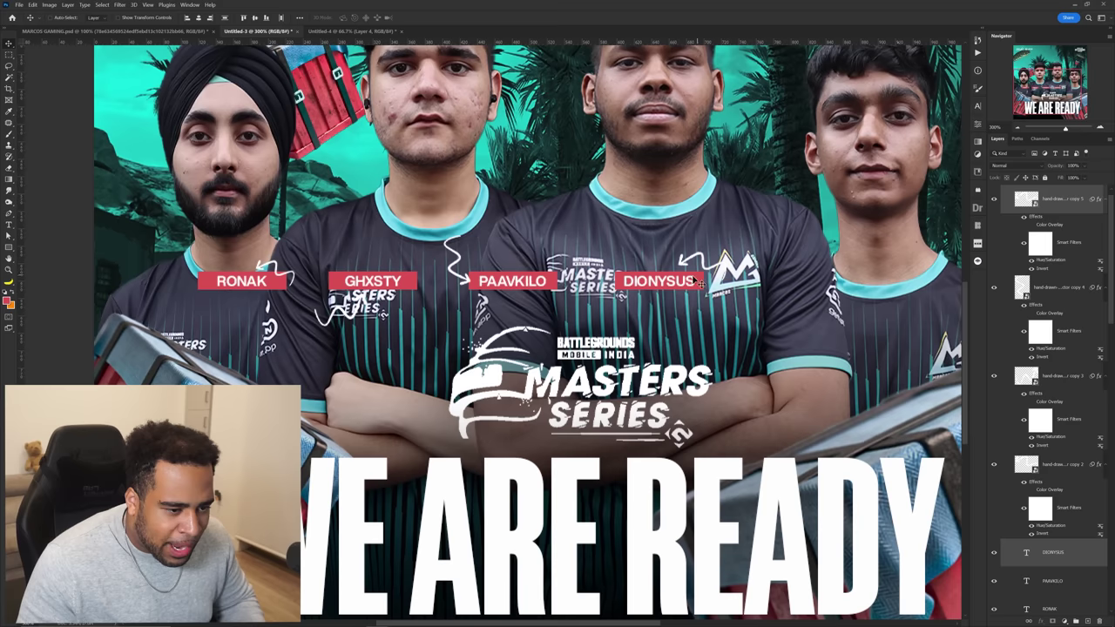
{"action": "right_click", "coordinate": [630, 291]}
{"action": "left_click", "coordinate": [662, 459]}
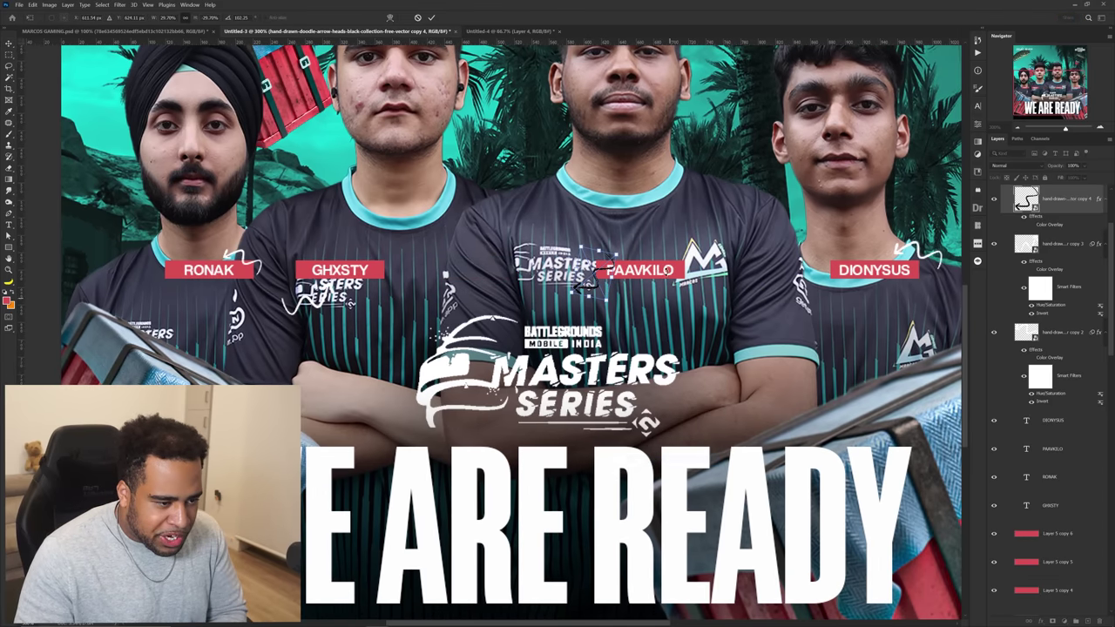
{"action": "key", "text": "Return"}
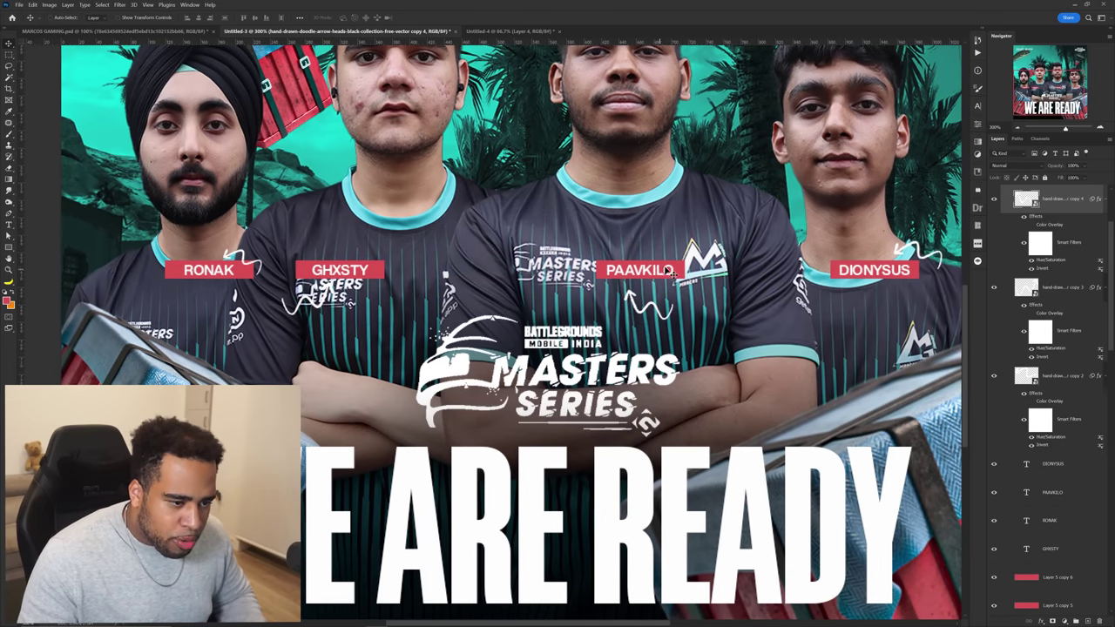
Adjust the third player's name tag, and shift the second player's tag and arrow toward the centre of his jersey.
{"action": "left_click_drag", "start_coordinate": [670, 273], "coordinate": [679, 273]}
{"action": "left_click_drag", "start_coordinate": [521, 262], "coordinate": [571, 255]}
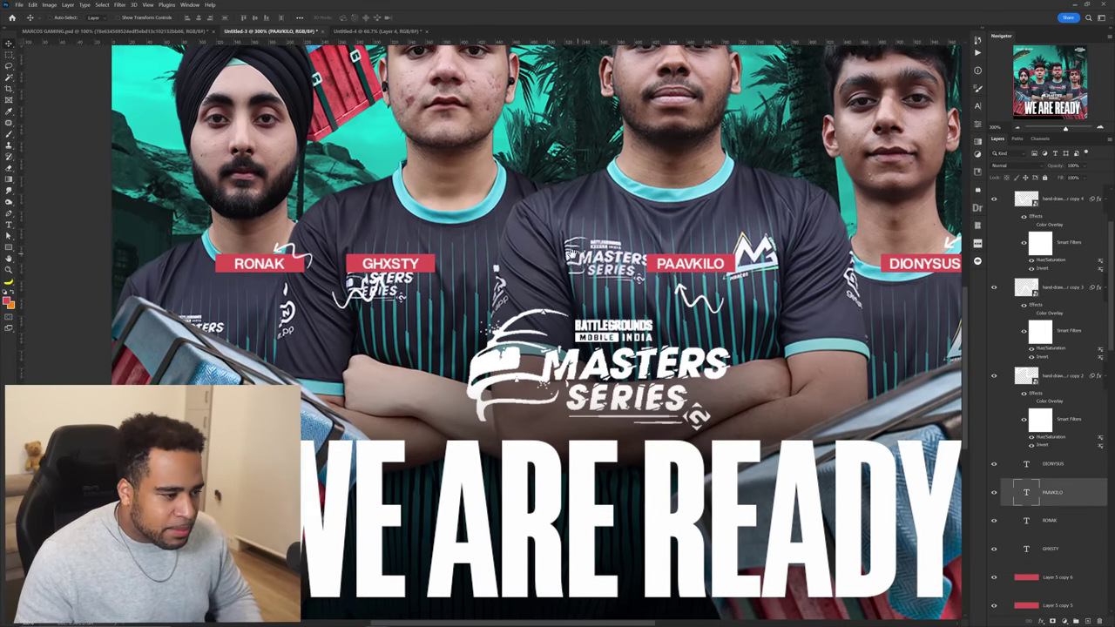
{"action": "left_click", "coordinate": [419, 270]}
{"action": "left_click_drag", "start_coordinate": [466, 266], "coordinate": [473, 265]}
{"action": "left_click", "coordinate": [384, 299]}
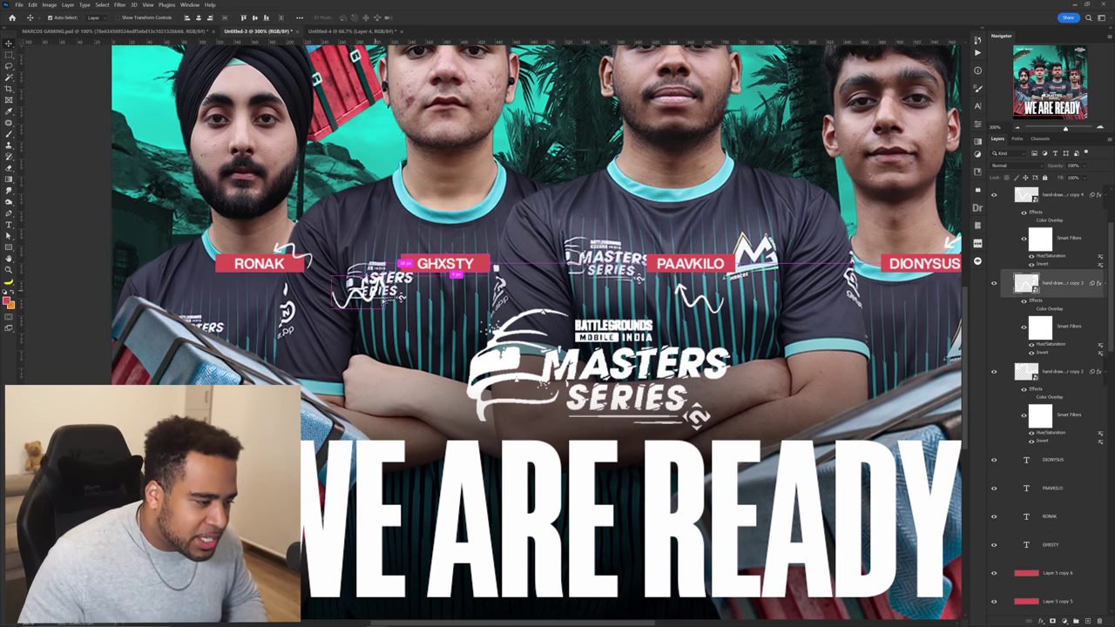
Change the cyan end stop of Gradient Map 1 to a red sampled from the supply crate.
{"action": "scroll", "coordinate": [513, 289], "scroll_direction": "down", "scroll_amount": 3}
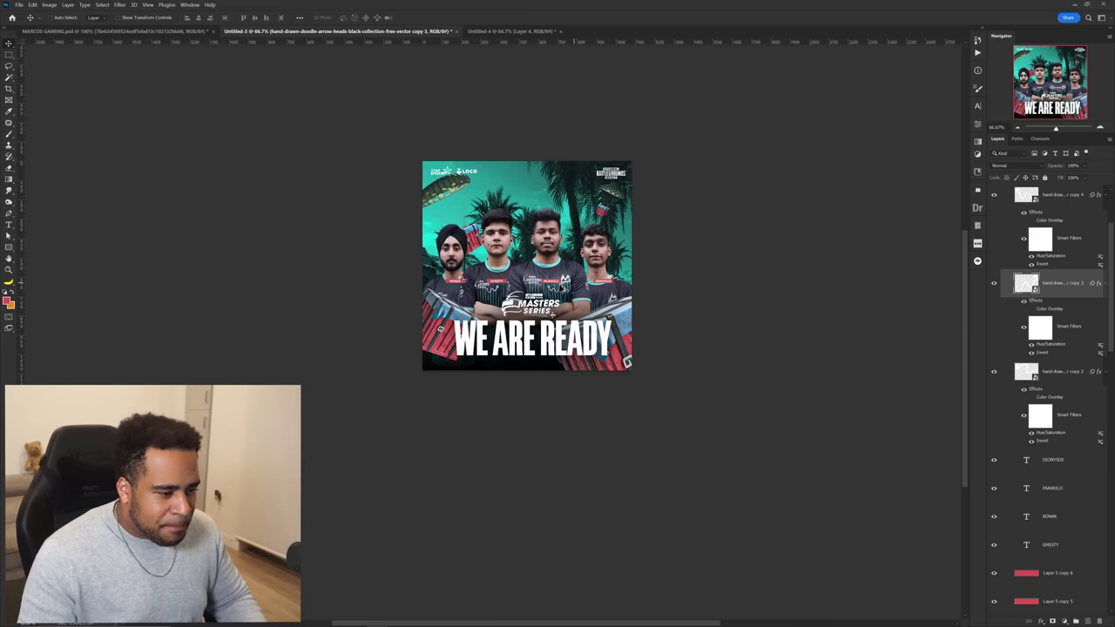
{"action": "scroll", "coordinate": [559, 288], "scroll_direction": "up", "scroll_amount": 1}
{"action": "left_click_drag", "start_coordinate": [542, 290], "coordinate": [596, 312]}
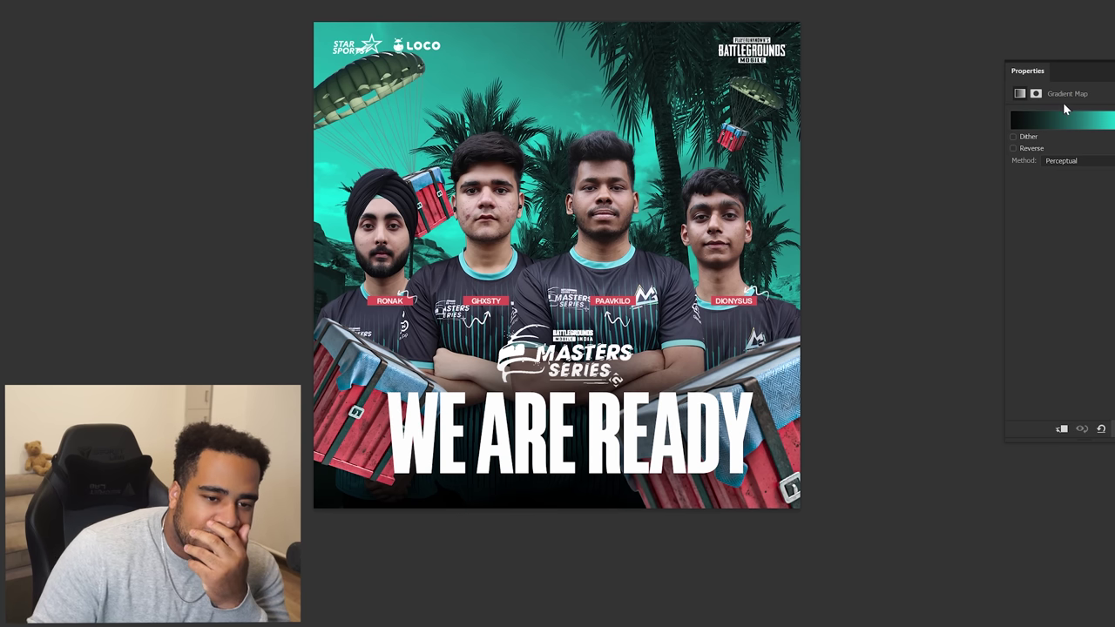
{"action": "left_click", "coordinate": [1064, 118]}
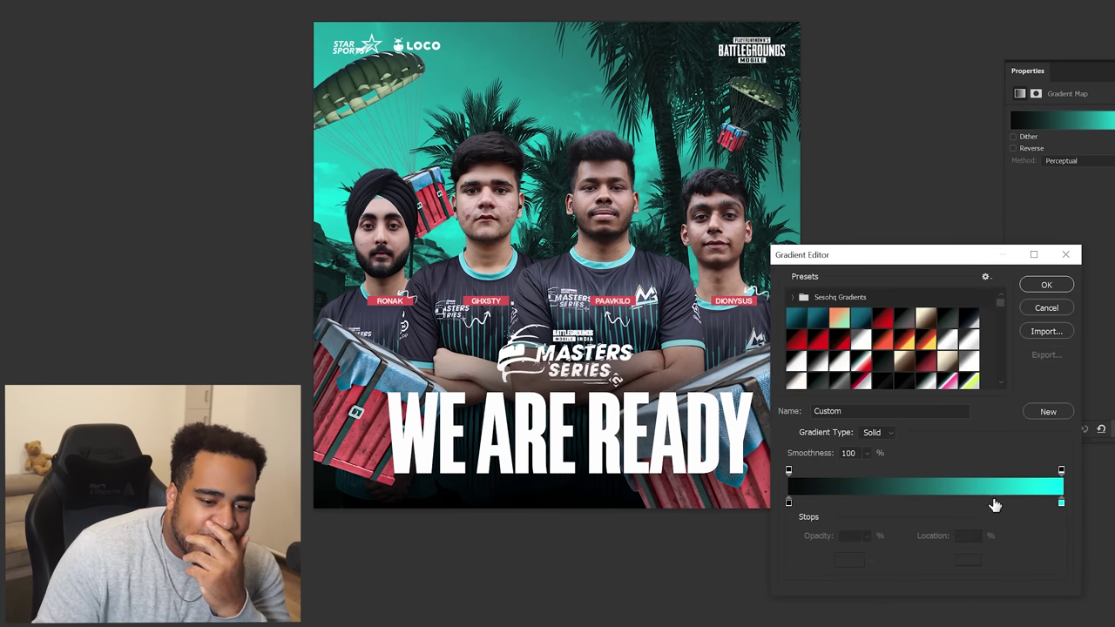
{"action": "double_click", "coordinate": [1061, 504]}
{"action": "left_click", "coordinate": [763, 461]}
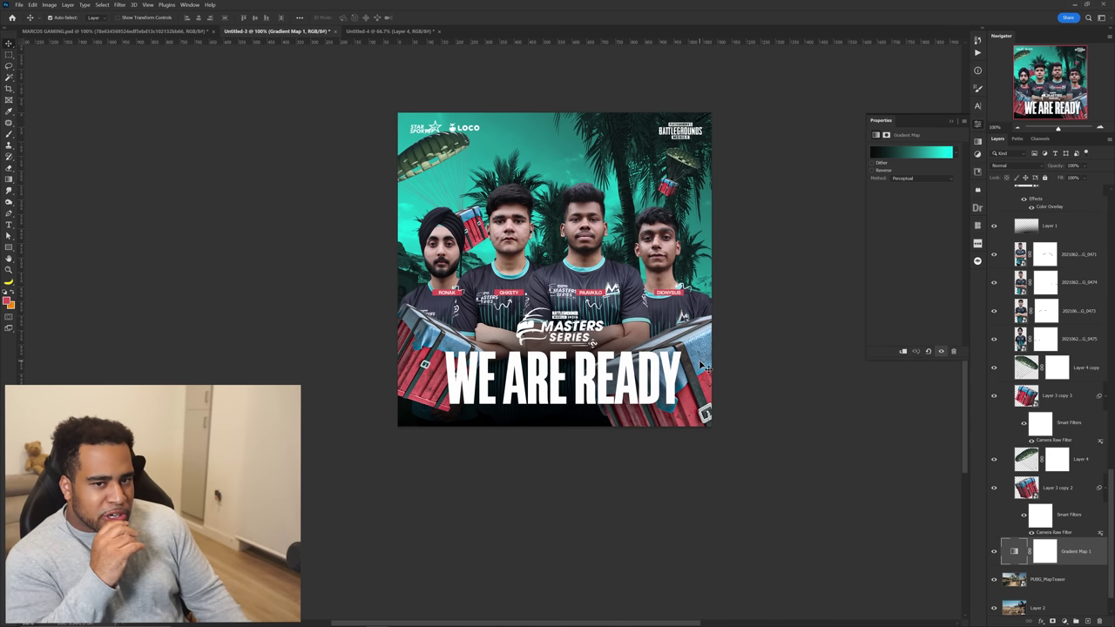
Apply the Camera Raw Filter to the third player's cut-out, layer IMG_0471.
{"action": "scroll", "coordinate": [715, 248], "scroll_direction": "up", "scroll_amount": 1}
{"action": "scroll", "coordinate": [715, 244], "scroll_direction": "down", "scroll_amount": 1}
{"action": "left_click_drag", "start_coordinate": [715, 243], "coordinate": [645, 291]}
{"action": "left_click", "coordinate": [974, 124]}
{"action": "left_click", "coordinate": [1081, 255]}
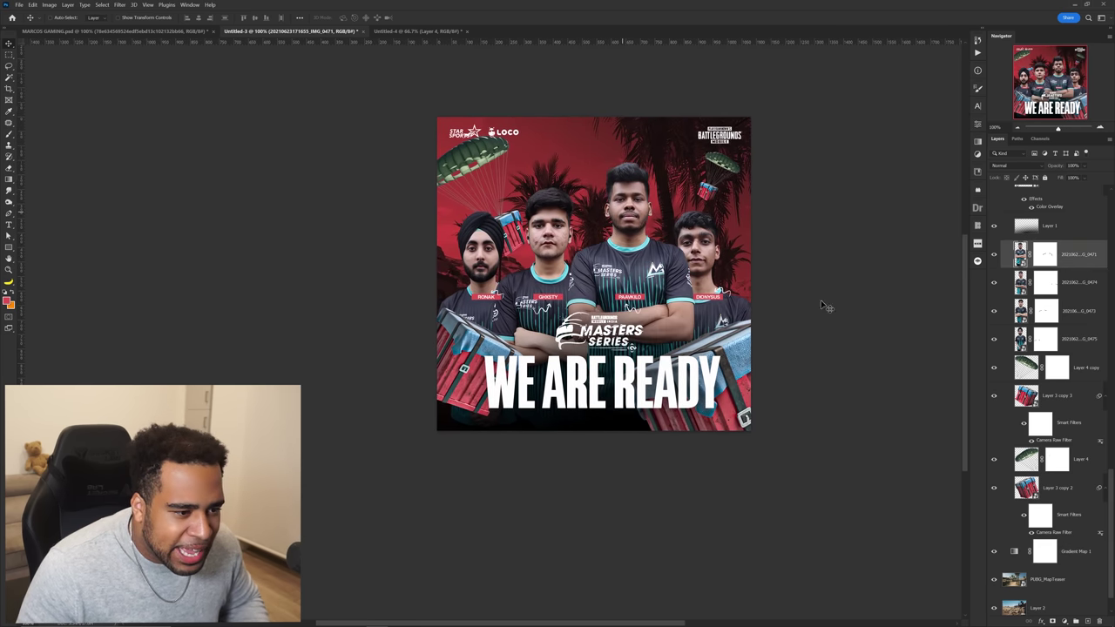
{"action": "left_click", "coordinate": [120, 4]}
{"action": "left_click", "coordinate": [143, 69]}
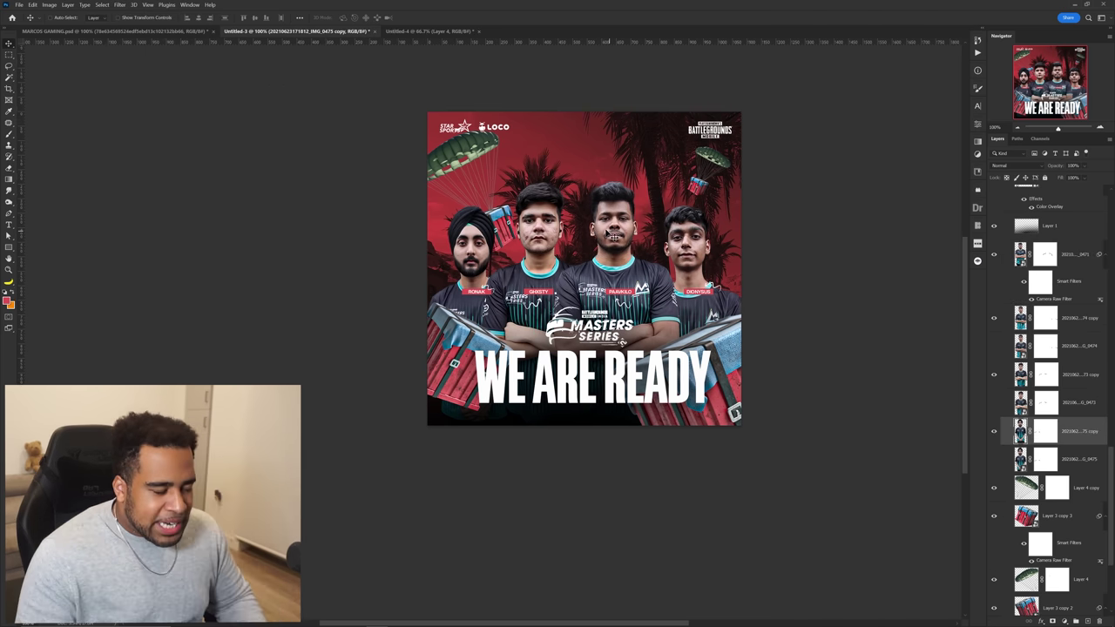
Reposition the player cut-outs so that the four players stand closer together in the poster's centre.
{"action": "scroll", "coordinate": [607, 232], "scroll_direction": "up", "scroll_amount": 1}
{"action": "scroll", "coordinate": [600, 227], "scroll_direction": "down", "scroll_amount": 1}
{"action": "left_click", "coordinate": [828, 264], "text": "ctrl"}
{"action": "left_click_drag", "start_coordinate": [700, 266], "coordinate": [688, 265]}
{"action": "left_click_drag", "start_coordinate": [622, 257], "coordinate": [605, 259]}
{"action": "left_click_drag", "start_coordinate": [682, 262], "coordinate": [663, 257]}
{"action": "left_click_drag", "start_coordinate": [537, 253], "coordinate": [543, 254]}
{"action": "left_click_drag", "start_coordinate": [473, 261], "coordinate": [498, 262]}
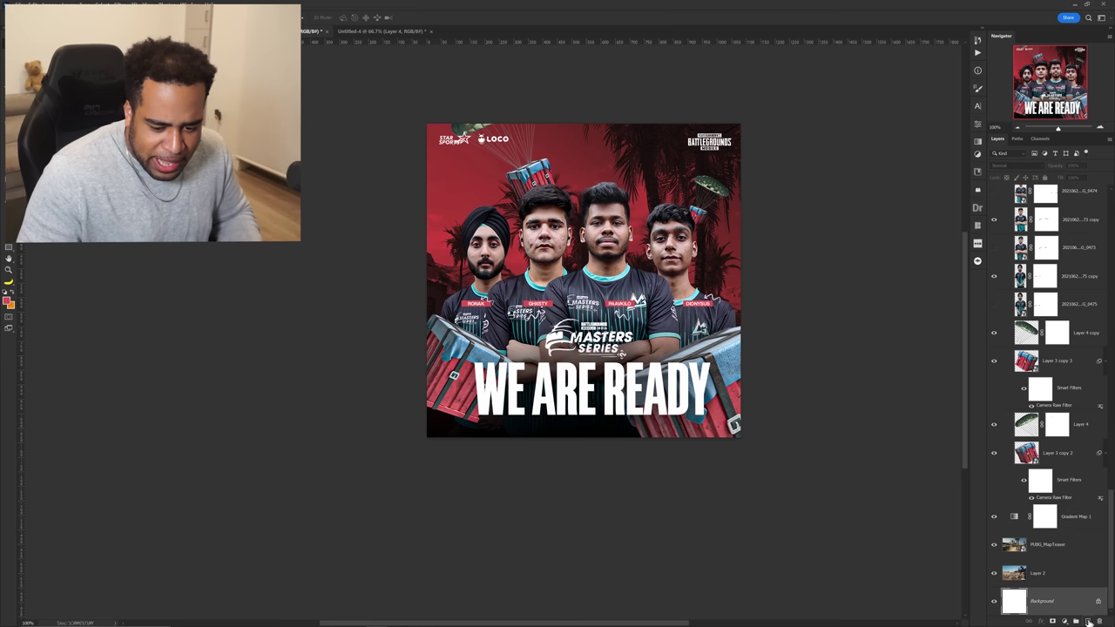
Paint a soft red glow along the poster's bottom on a new layer above Gradient Map 1, blended as Linear Dodge (Add).
{"action": "left_click", "coordinate": [1088, 621]}
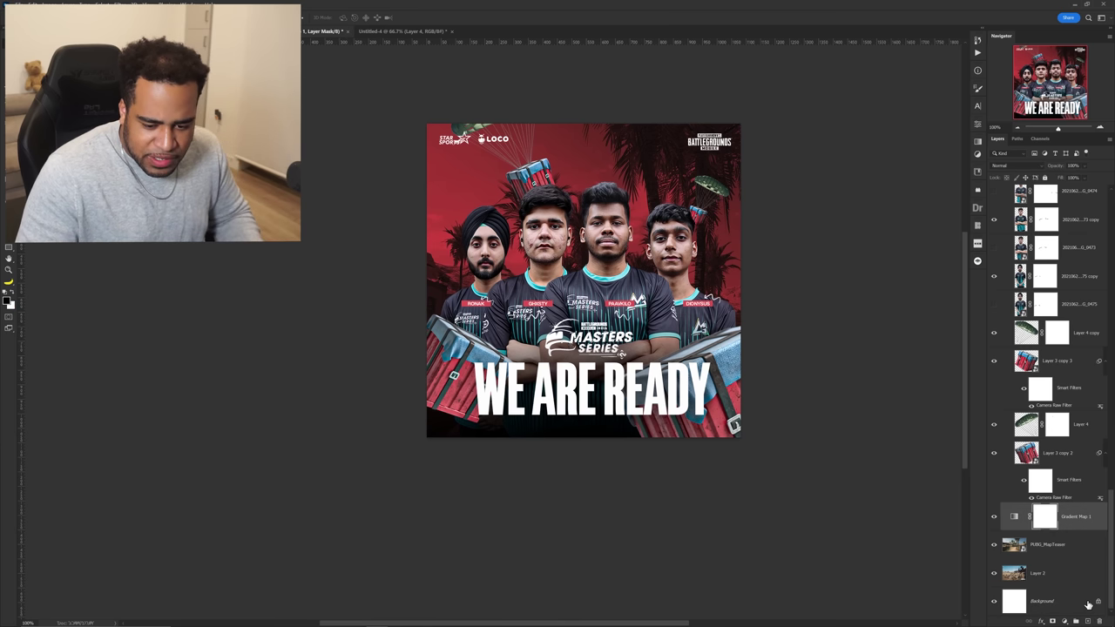
{"action": "key", "text": "b"}
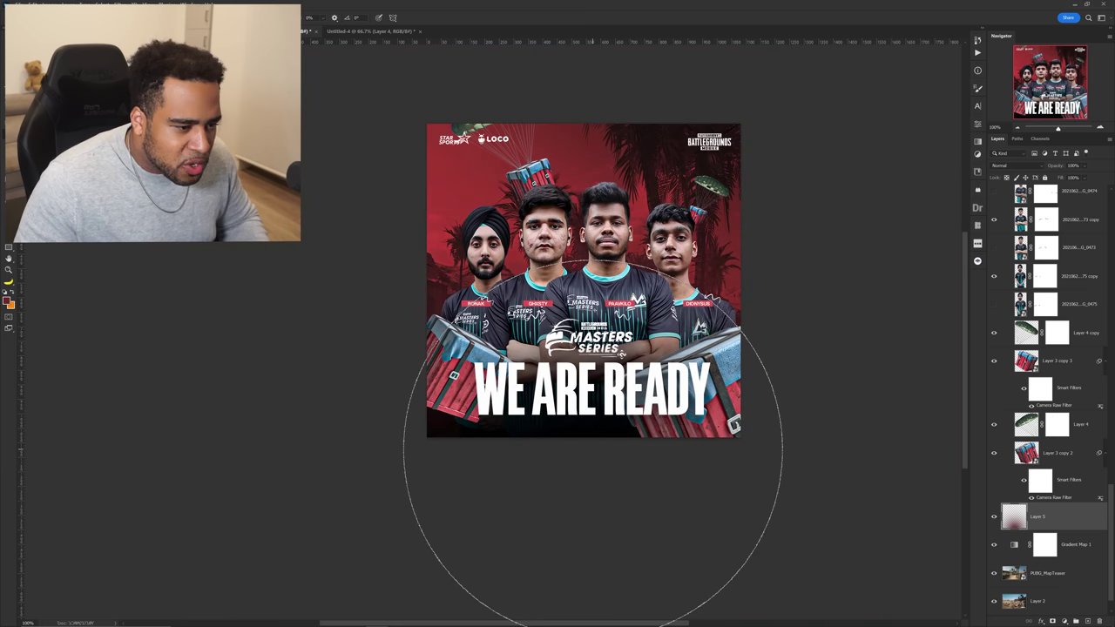
{"action": "left_click", "coordinate": [600, 498]}
{"action": "left_click", "coordinate": [1011, 165]}
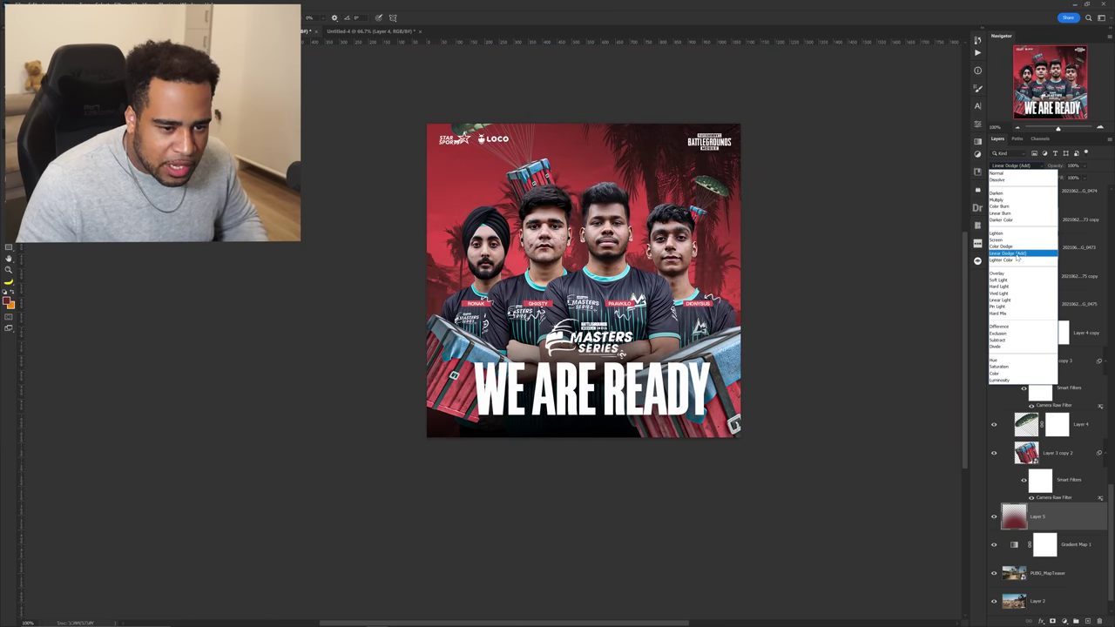
{"action": "left_click", "coordinate": [1007, 253]}
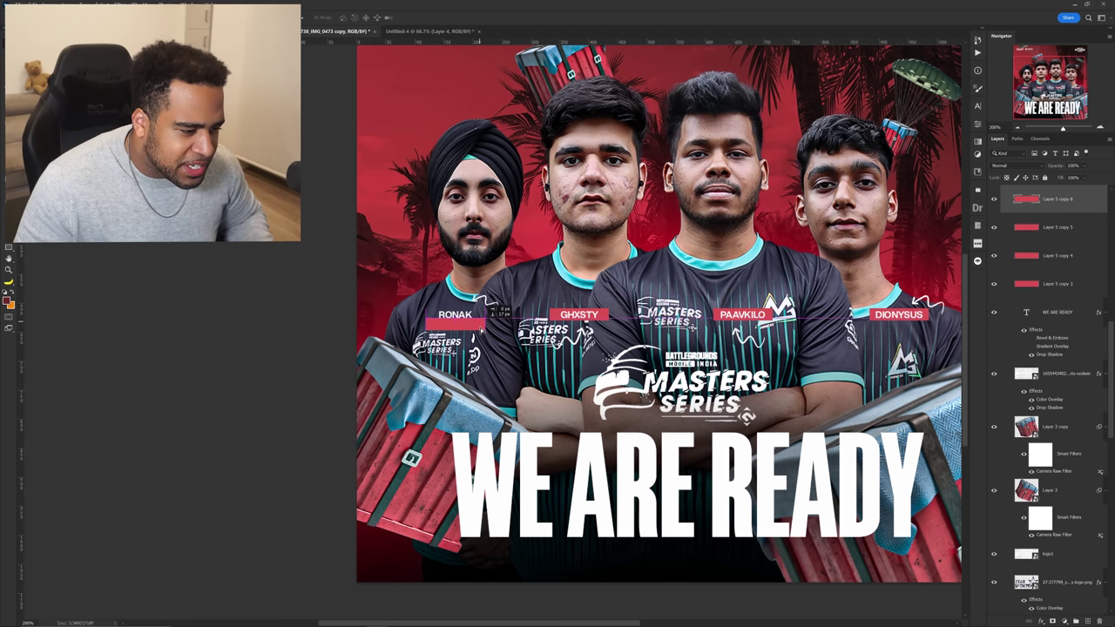
Add a blue Color Overlay to the name bar behind the turbaned player's name, Layer 5 copy 6.
{"action": "double_click", "coordinate": [1083, 199]}
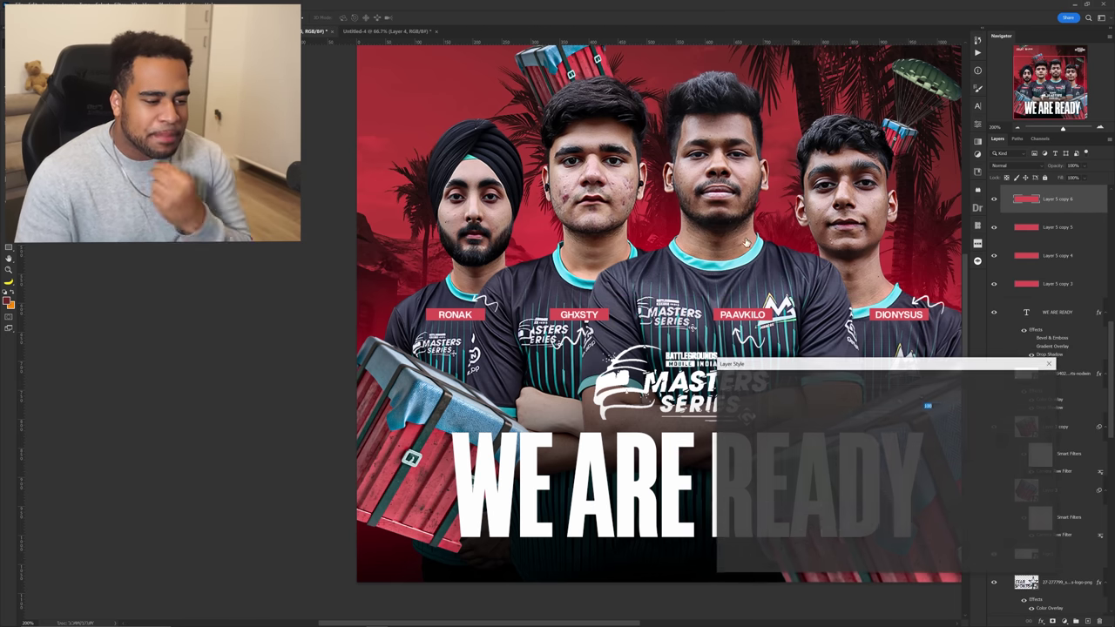
{"action": "left_click", "coordinate": [744, 496]}
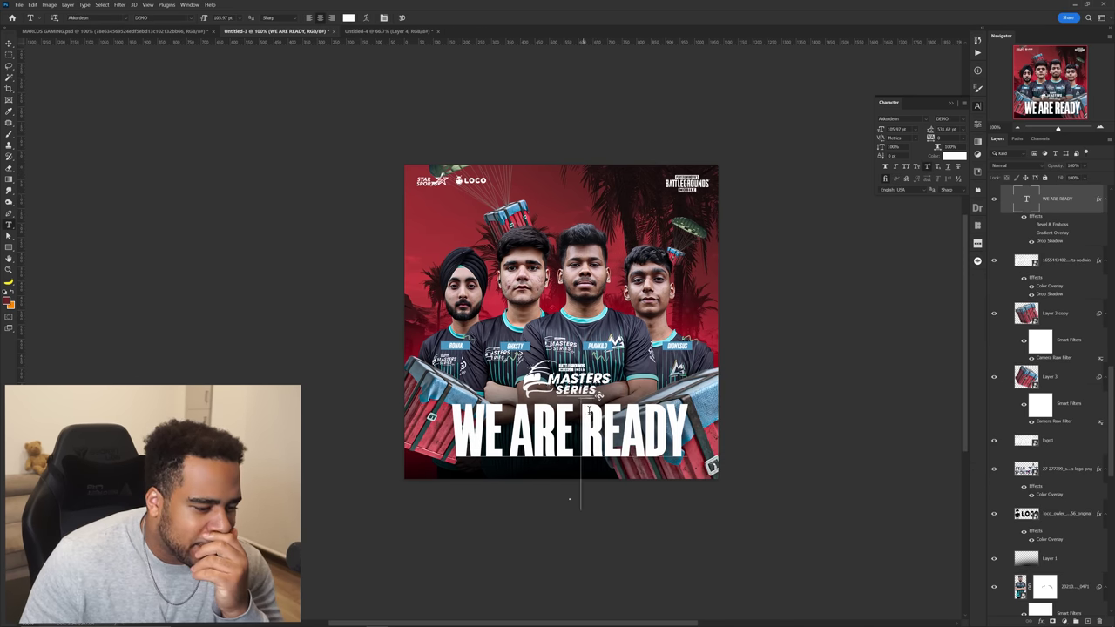
Try a muted green text color on the WE ARE READY title.
{"action": "left_click", "coordinate": [954, 155]}
{"action": "type", "text": "8d9e7b"}
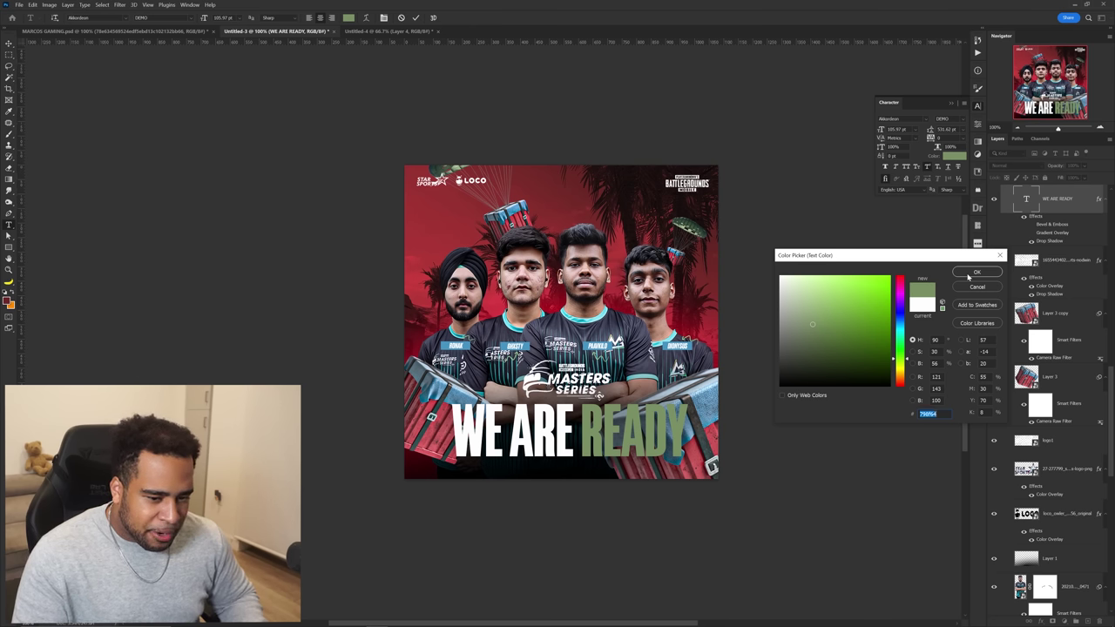
{"action": "left_click", "coordinate": [976, 273]}
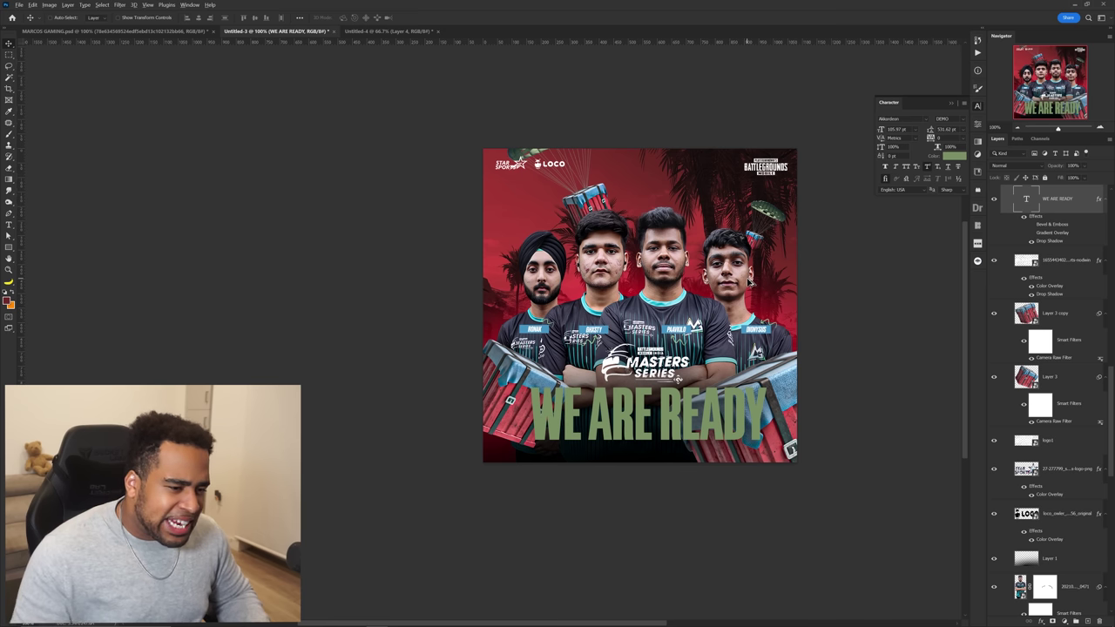
{"action": "key", "text": "ctrl+z"}
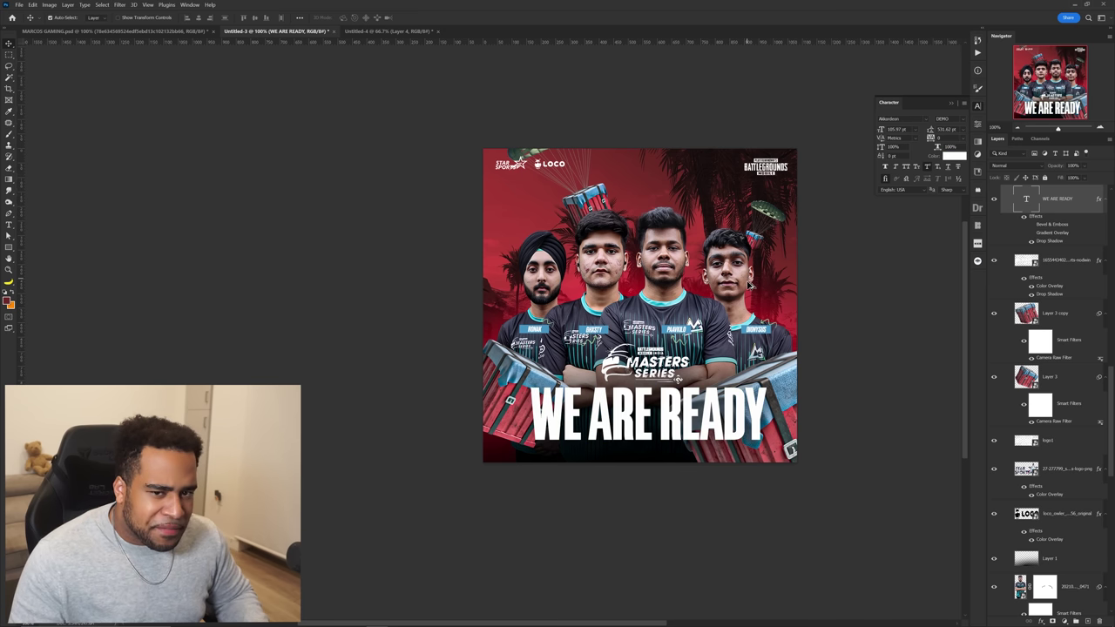
{"action": "left_click_drag", "start_coordinate": [654, 398], "coordinate": [800, 386]}
{"action": "left_click", "coordinate": [955, 156]}
{"action": "key", "text": "ctrl+v"}
{"action": "left_click", "coordinate": [976, 273]}
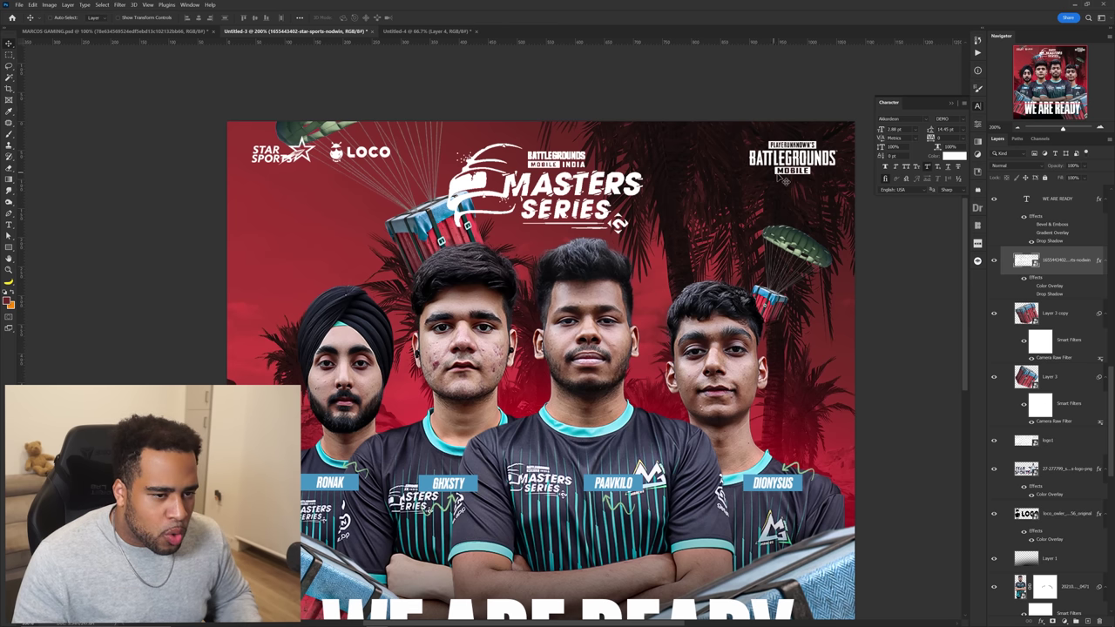
Remove the Battlegrounds Mobile logo and place the Masters Series logo, scaled to fit, in the poster's upper-right corner.
{"action": "mouse_move", "coordinate": [780, 176]}
{"action": "left_mouse_down"}
{"action": "mouse_move", "coordinate": [787, 193]}
{"action": "mouse_move", "coordinate": [783, 183]}
{"action": "left_mouse_up"}
{"action": "key", "text": "ctrl+z"}
{"action": "key", "text": "ctrl+z"}
{"action": "key", "text": "ctrl+z"}
{"action": "left_click_drag", "start_coordinate": [589, 218], "coordinate": [785, 209]}
{"action": "key", "text": "ctrl+t"}
{"action": "left_click_drag", "start_coordinate": [838, 180], "coordinate": [795, 171]}
{"action": "key", "text": "Return"}
{"action": "scroll", "coordinate": [732, 194], "scroll_direction": "down", "scroll_amount": 2}
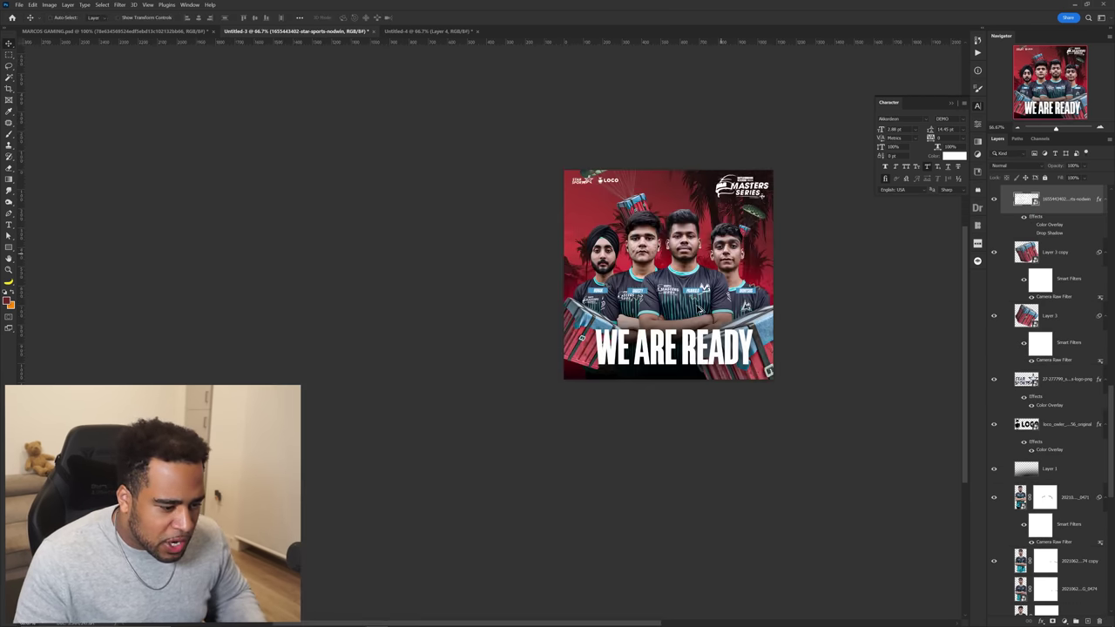
Shorten the title to WE ARE, enlarge it and place it over the lower part of the poster.
{"action": "key", "text": "ctrl+plus"}
{"action": "key", "text": "t"}
{"action": "left_click_drag", "start_coordinate": [581, 361], "coordinate": [662, 361]}
{"action": "key", "text": "BackSpace"}
{"action": "key", "text": "Return"}
{"action": "scroll", "coordinate": [604, 339], "scroll_direction": "up", "scroll_amount": 1}
{"action": "left_click_drag", "start_coordinate": [601, 347], "coordinate": [611, 355]}
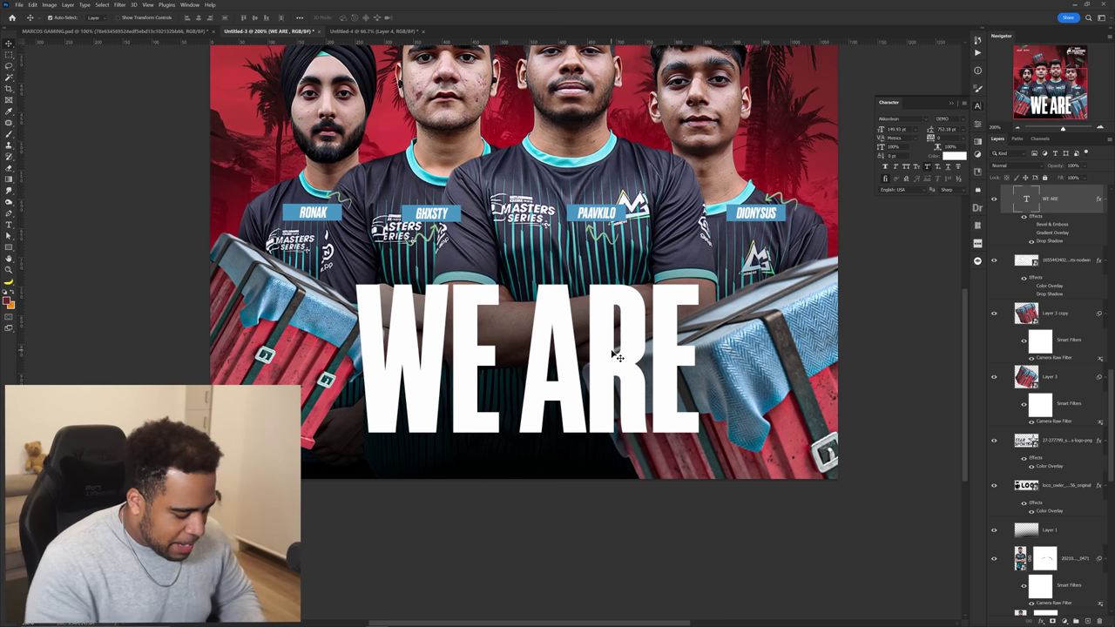
Try hand-lettering the word Ready in red over the WE ARE title with the Brush on a new layer.
{"action": "key", "text": "ctrl+shift+alt+n"}
{"action": "key", "text": "b"}
{"action": "right_click", "coordinate": [617, 357]}
{"action": "mouse_move", "coordinate": [547, 401]}
{"action": "left_mouse_down"}
{"action": "mouse_move", "coordinate": [540, 374]}
{"action": "mouse_move", "coordinate": [632, 365]}
{"action": "left_mouse_up"}
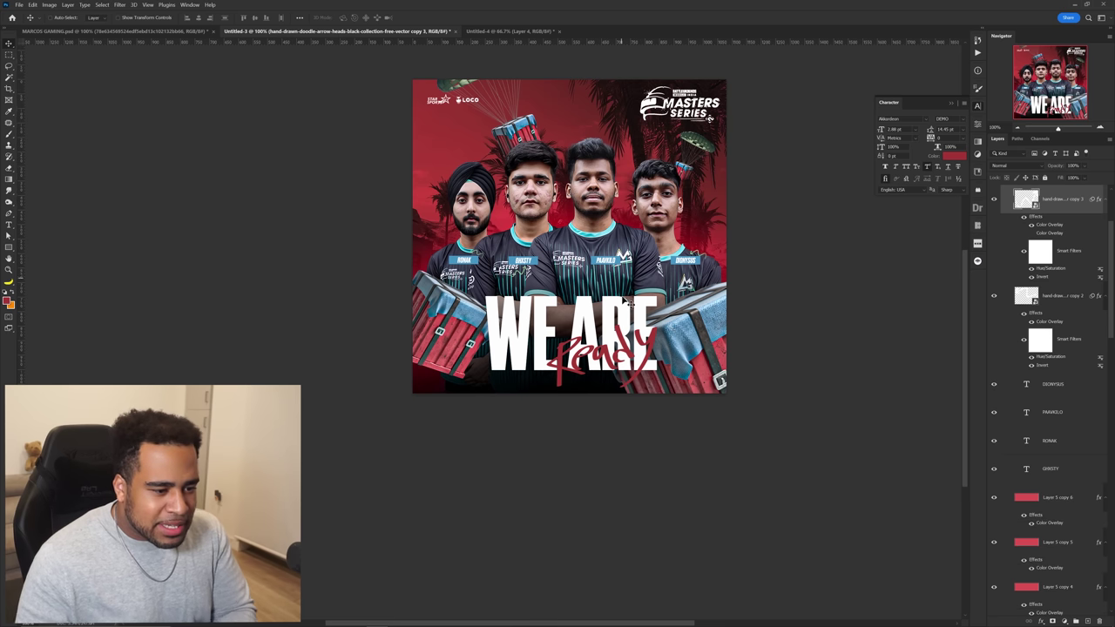
Replace the hand-lettered word with a white READY text line in the Anton font directly below WE ARE.
{"action": "key", "text": "ctrl+j"}
{"action": "left_click_drag", "start_coordinate": [628, 338], "coordinate": [575, 253]}
{"action": "key", "text": "Delete"}
{"action": "double_click", "coordinate": [575, 253]}
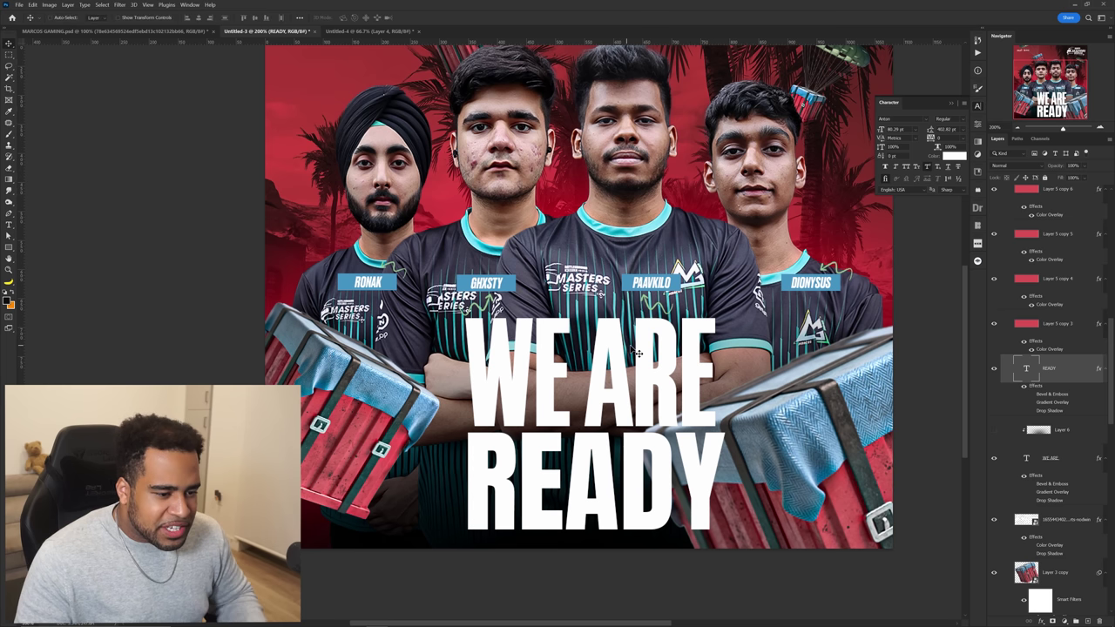
{"action": "mouse_move", "coordinate": [615, 316]}
{"action": "left_mouse_down"}
{"action": "mouse_move", "coordinate": [655, 251]}
{"action": "mouse_move", "coordinate": [612, 317]}
{"action": "left_mouse_up"}
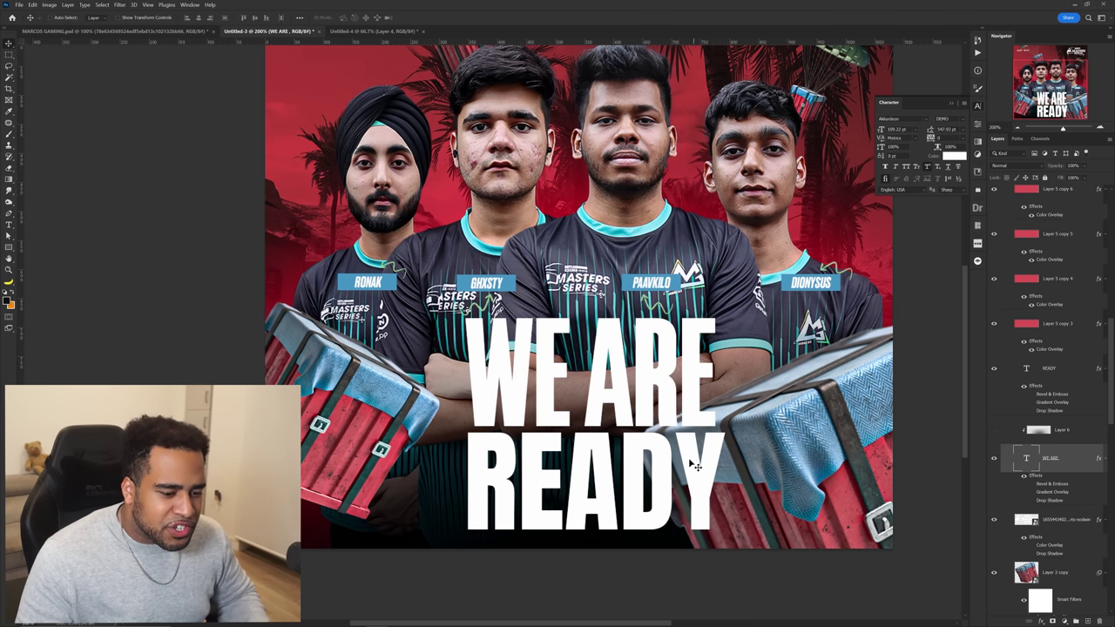
Add a period after READY and scale both title lines down together.
{"action": "left_click", "coordinate": [701, 460]}
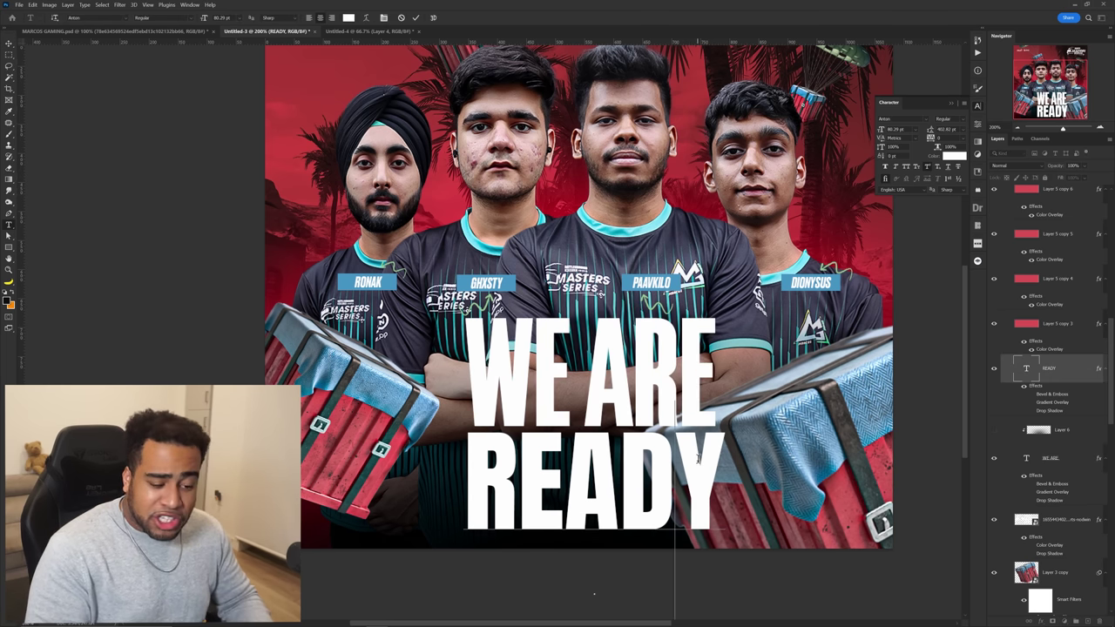
{"action": "type", "text": "!"}
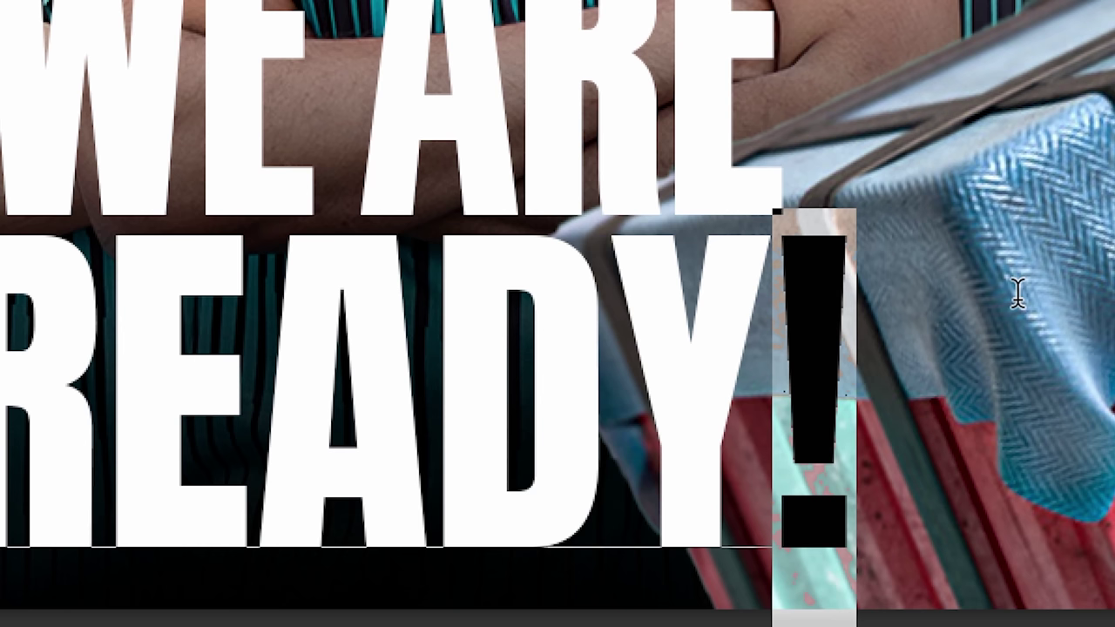
{"action": "type", "text": "."}
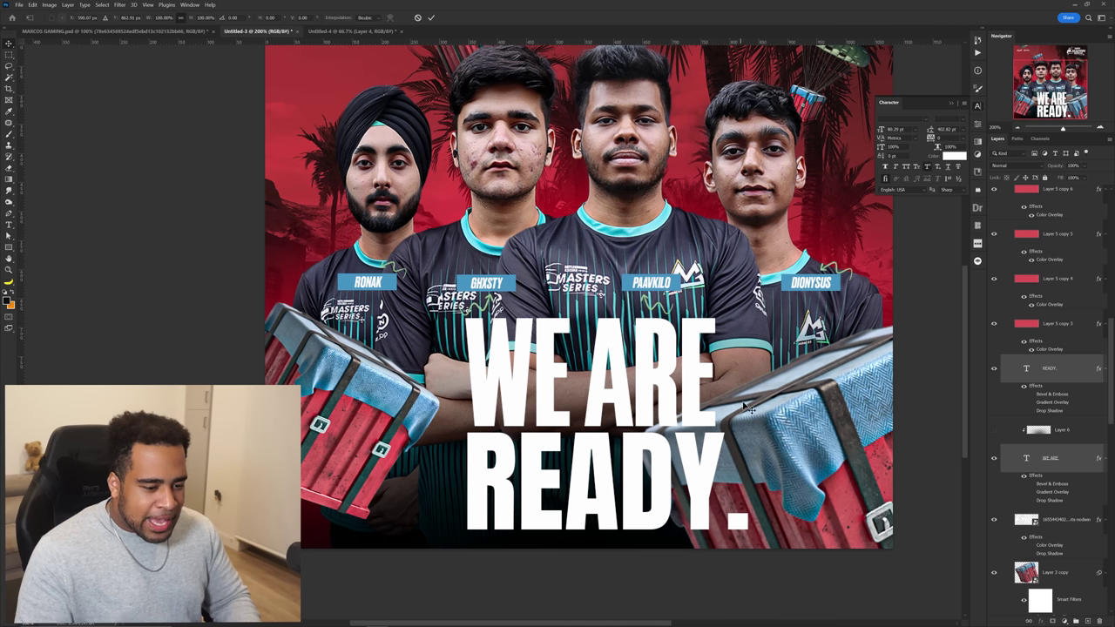
{"action": "left_click_drag", "start_coordinate": [745, 420], "coordinate": [710, 421]}
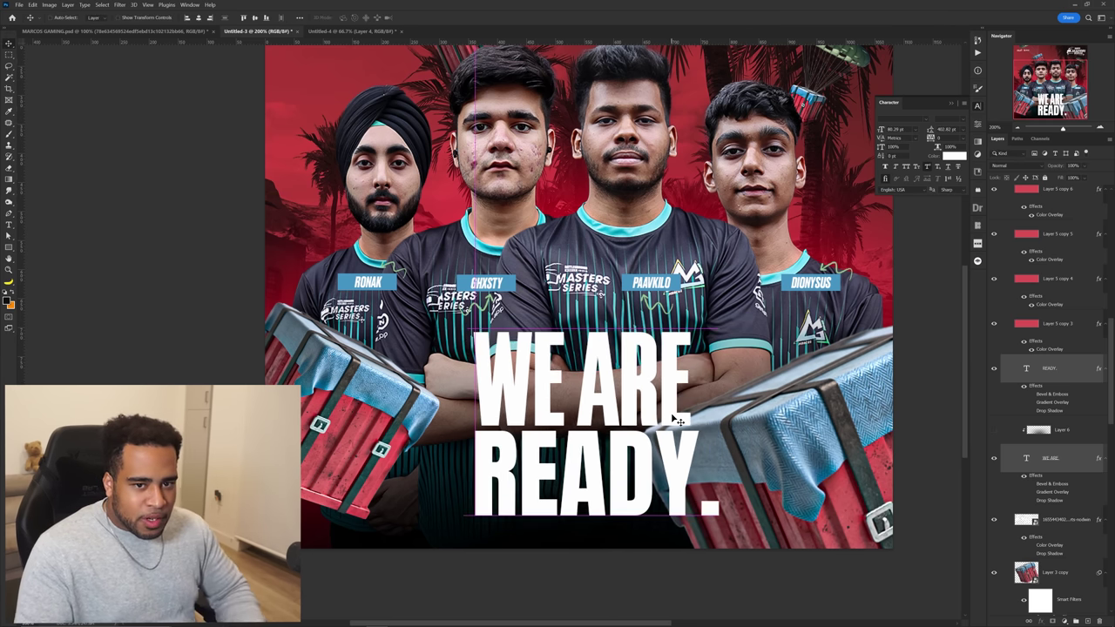
{"action": "scroll", "coordinate": [671, 416], "scroll_direction": "down", "scroll_amount": 3}
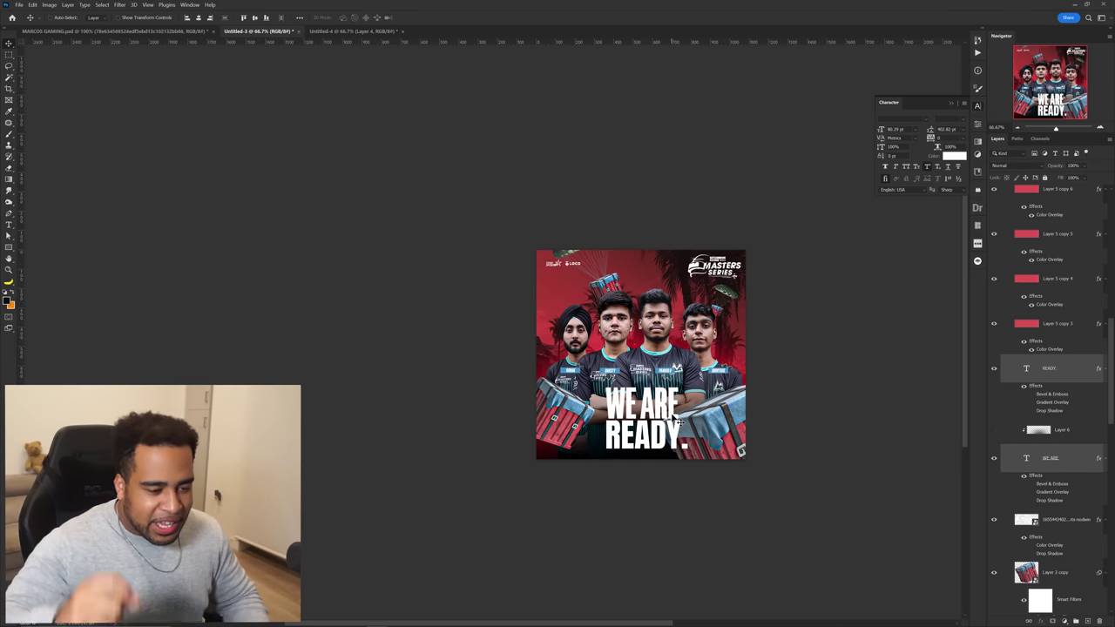
{"action": "scroll", "coordinate": [674, 415], "scroll_direction": "up", "scroll_amount": 1}
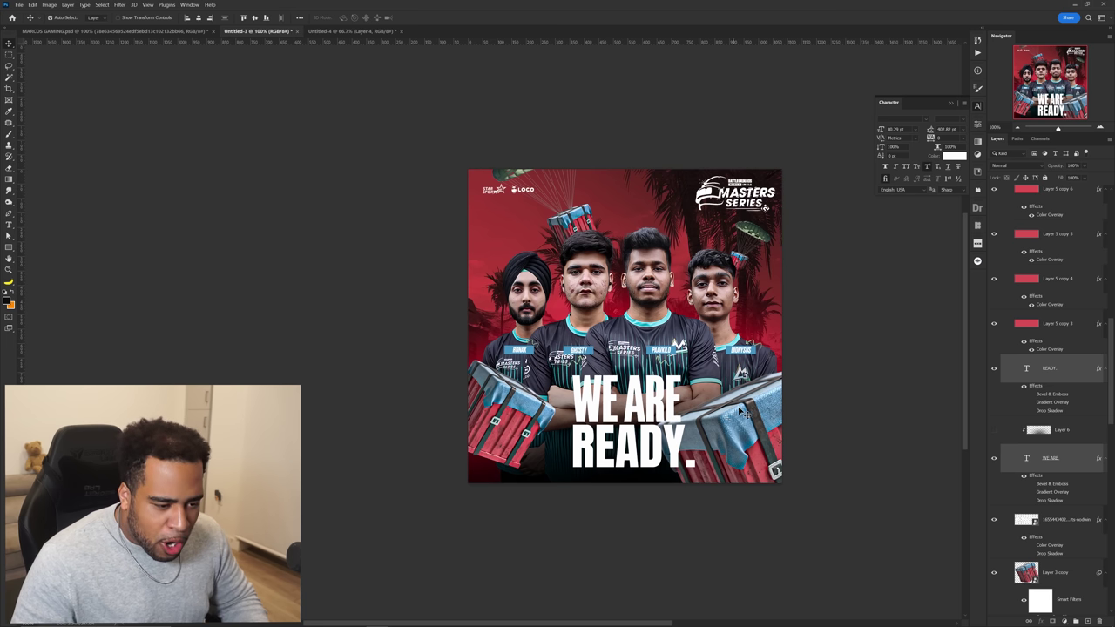
Group and duplicate the title, and rework the copy into a single slanted line reading WE ARE READY. across the lower centre.
{"action": "key", "text": "ctrl+g"}
{"action": "key", "text": "ctrl+j"}
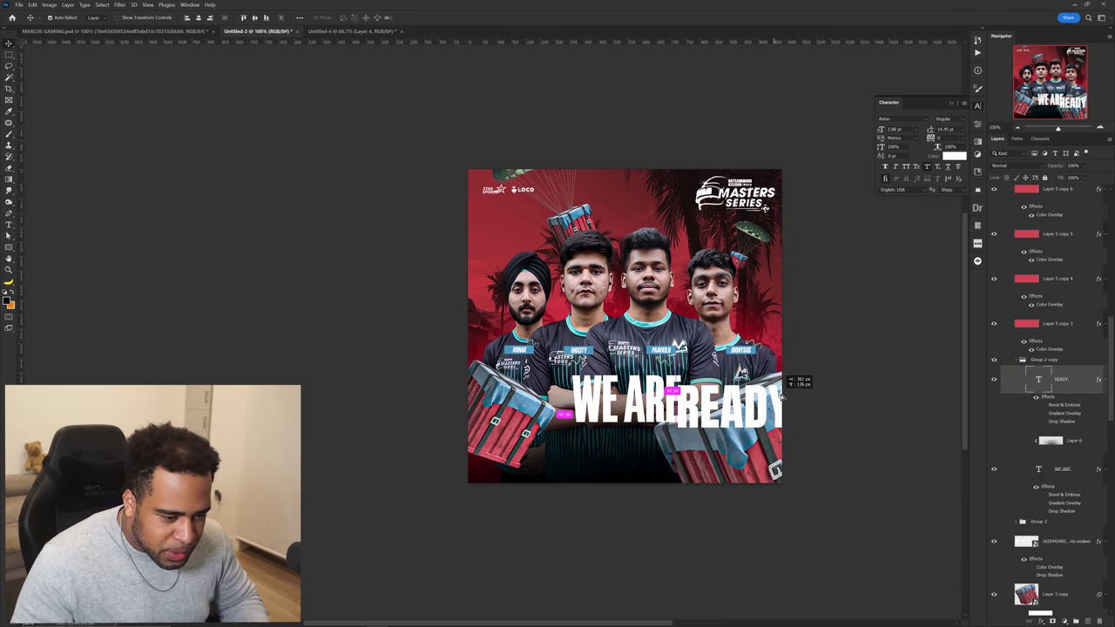
{"action": "scroll", "coordinate": [799, 380], "scroll_direction": "up", "scroll_amount": 1}
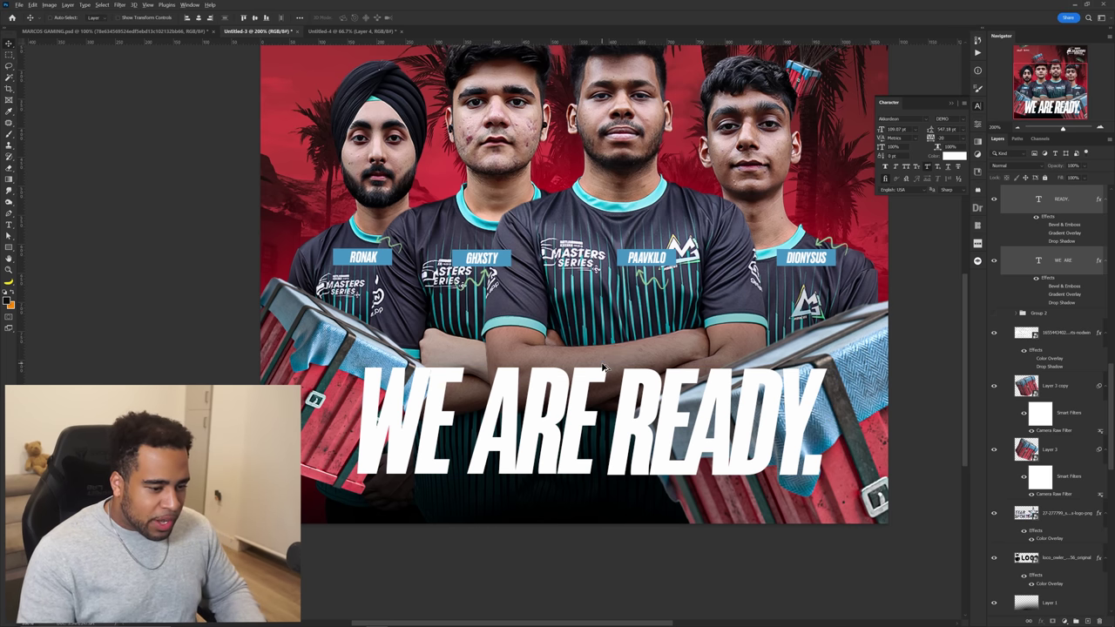
{"action": "scroll", "coordinate": [604, 368], "scroll_direction": "down", "scroll_amount": 3}
{"action": "scroll", "coordinate": [644, 392], "scroll_direction": "up", "scroll_amount": 1}
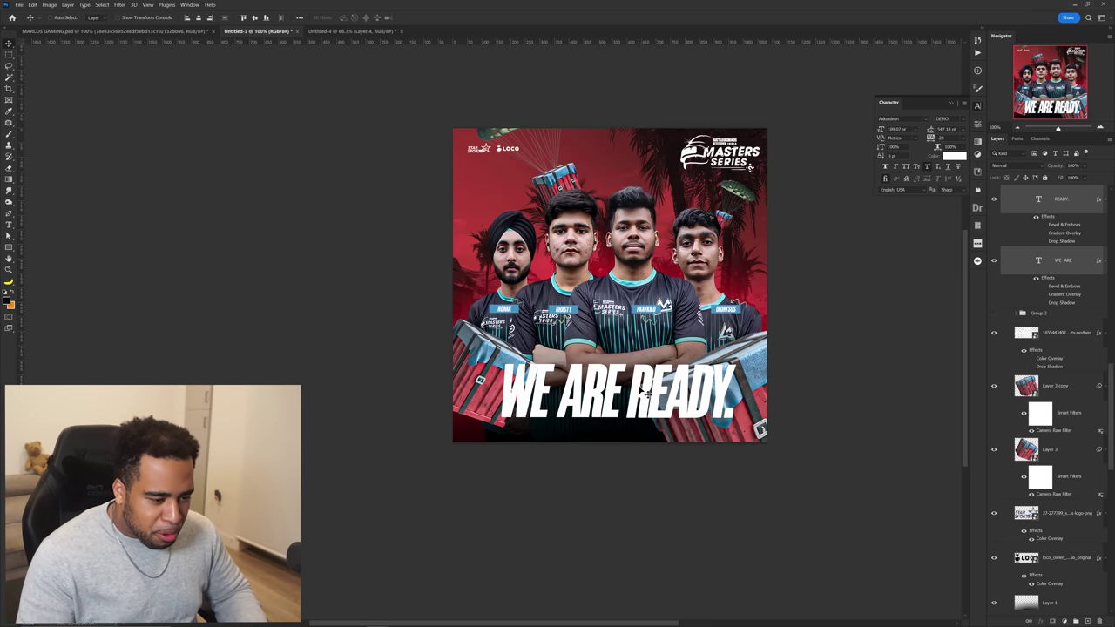
{"action": "left_click_drag", "start_coordinate": [677, 393], "coordinate": [671, 392]}
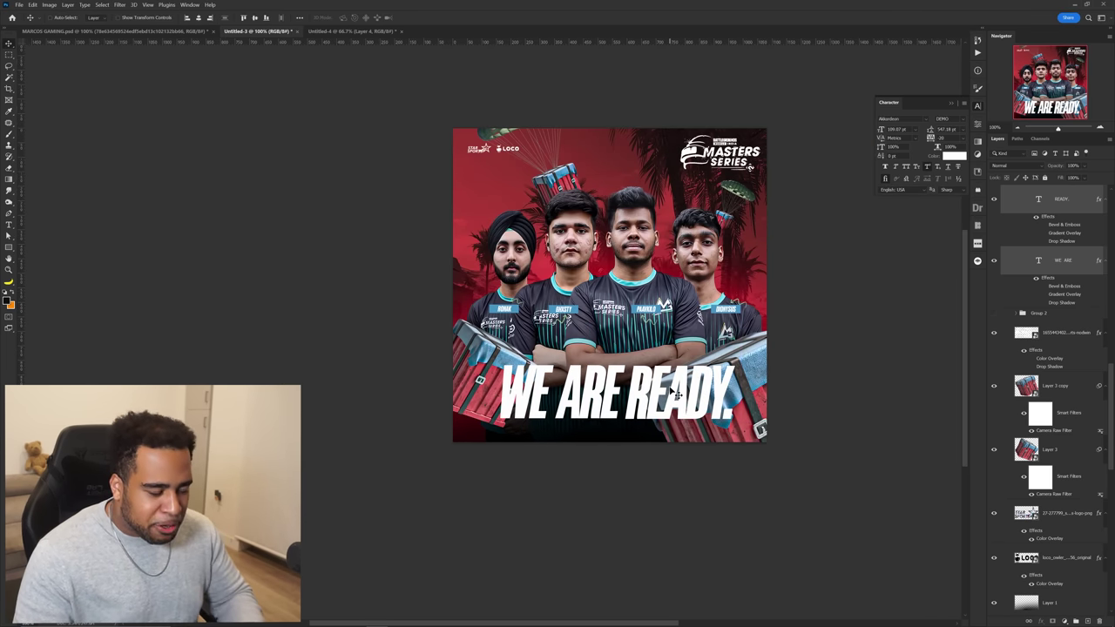
Try a large soft red brush glow behind the title on a new layer above Group 2.
{"action": "left_click", "coordinate": [1063, 315]}
{"action": "key", "text": "ctrl+shift+alt+n"}
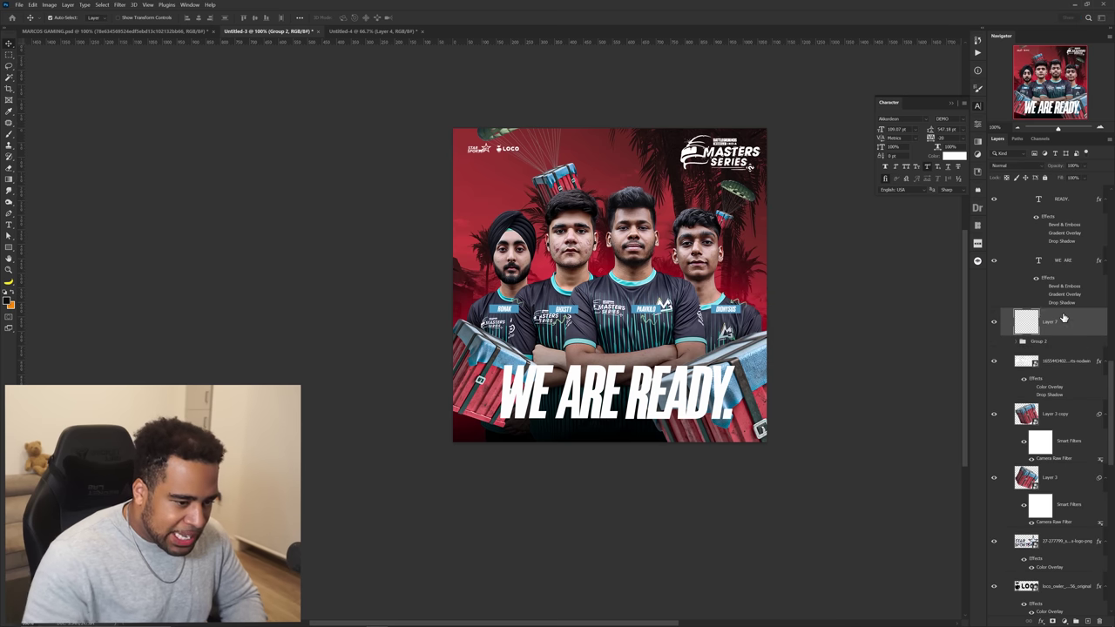
{"action": "left_click", "coordinate": [667, 157], "text": "alt"}
{"action": "left_click_drag", "start_coordinate": [619, 209], "coordinate": [610, 453]}
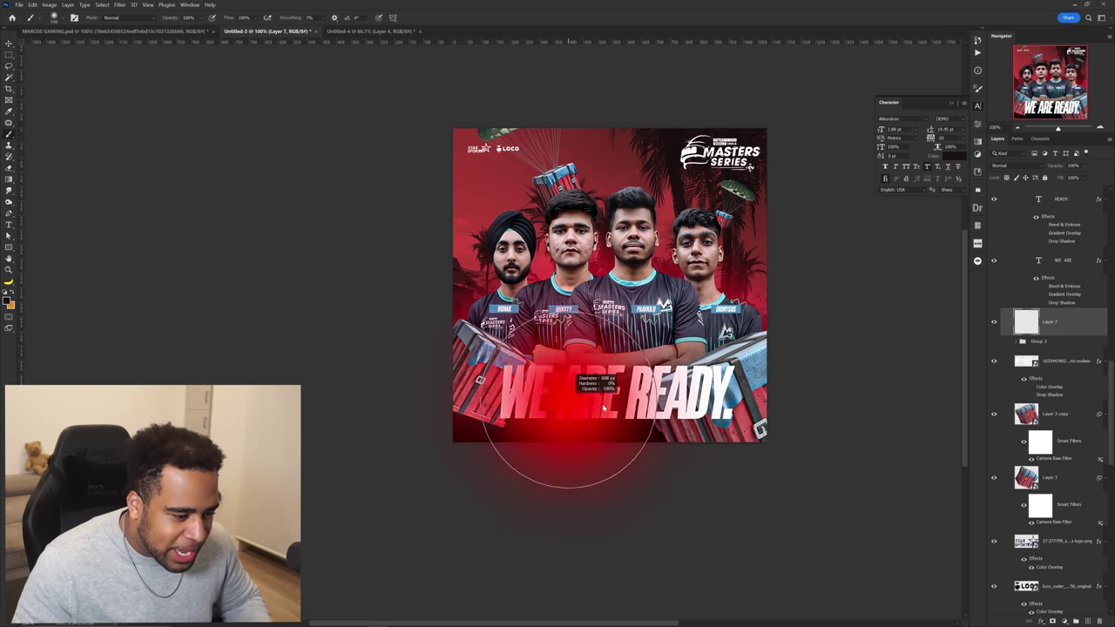
{"action": "key", "text": "ctrl+z"}
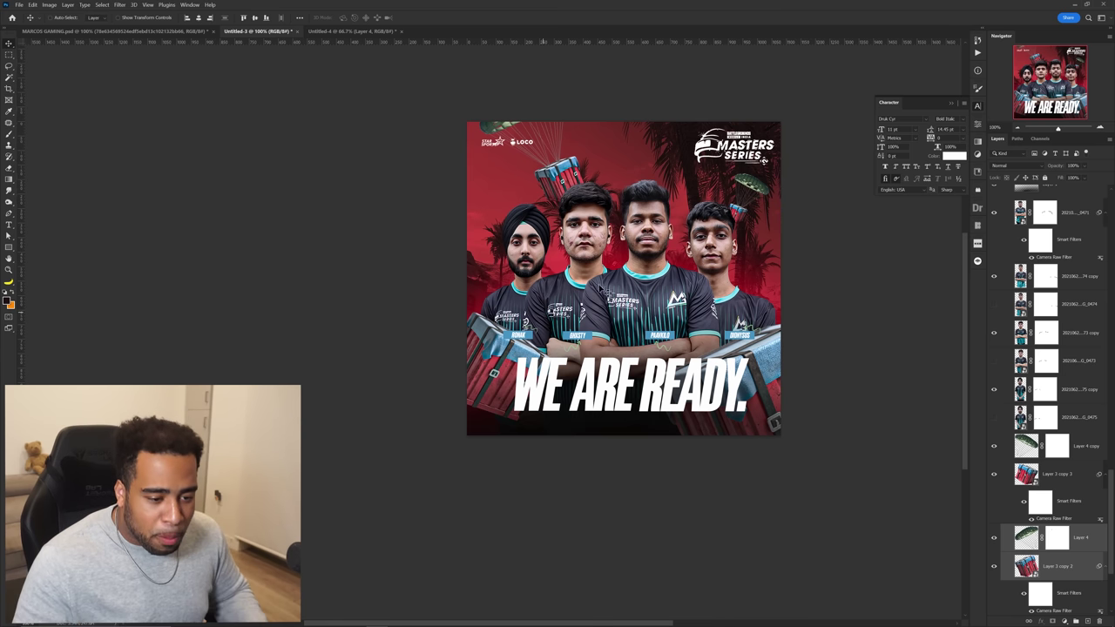
Add a Drop Shadow to the four blue name bars and change the player-name texts to a dark color.
{"action": "scroll", "coordinate": [750, 320], "scroll_direction": "up", "scroll_amount": 3}
{"action": "left_click", "coordinate": [687, 373], "text": "ctrl"}
{"action": "left_click", "coordinate": [670, 372], "text": "ctrl"}
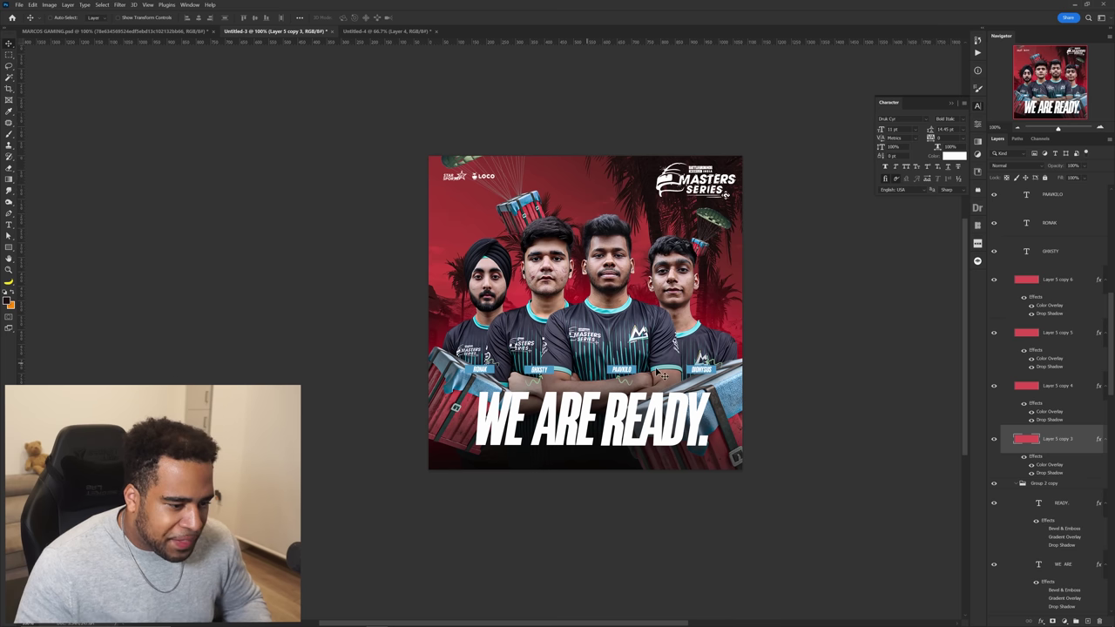
{"action": "left_click", "coordinate": [1050, 305], "text": "shift"}
{"action": "left_click", "coordinate": [954, 156]}
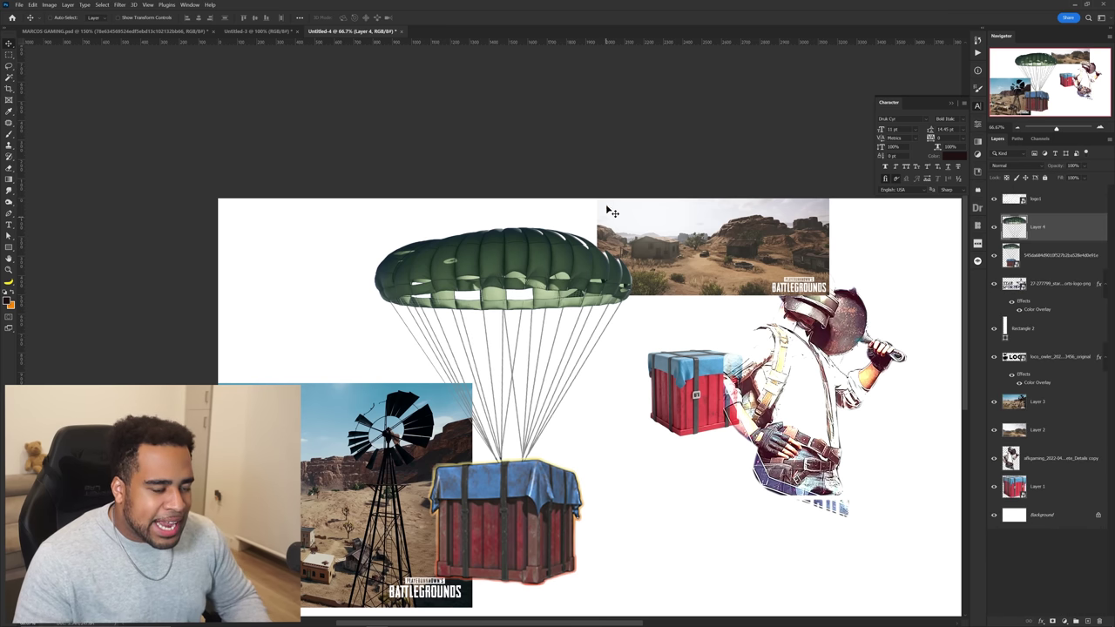
{"action": "key", "text": "ctrl+minus"}
{"action": "key", "text": "ctrl+plus"}
{"action": "scroll", "coordinate": [611, 216], "scroll_direction": "down", "scroll_amount": 2}
{"action": "left_click_drag", "start_coordinate": [325, 92], "coordinate": [331, 54]}
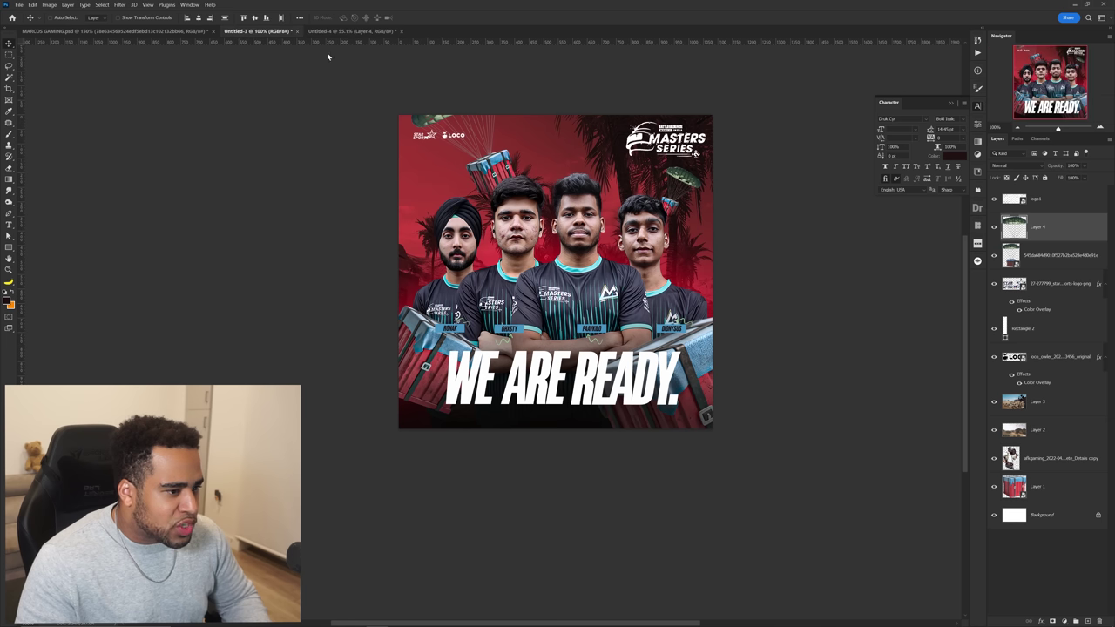
Place the two PUBG character renders above Gradient Map 1, behind the players, and rotate them slightly.
{"action": "scroll", "coordinate": [1048, 431], "scroll_direction": "down", "scroll_amount": 3}
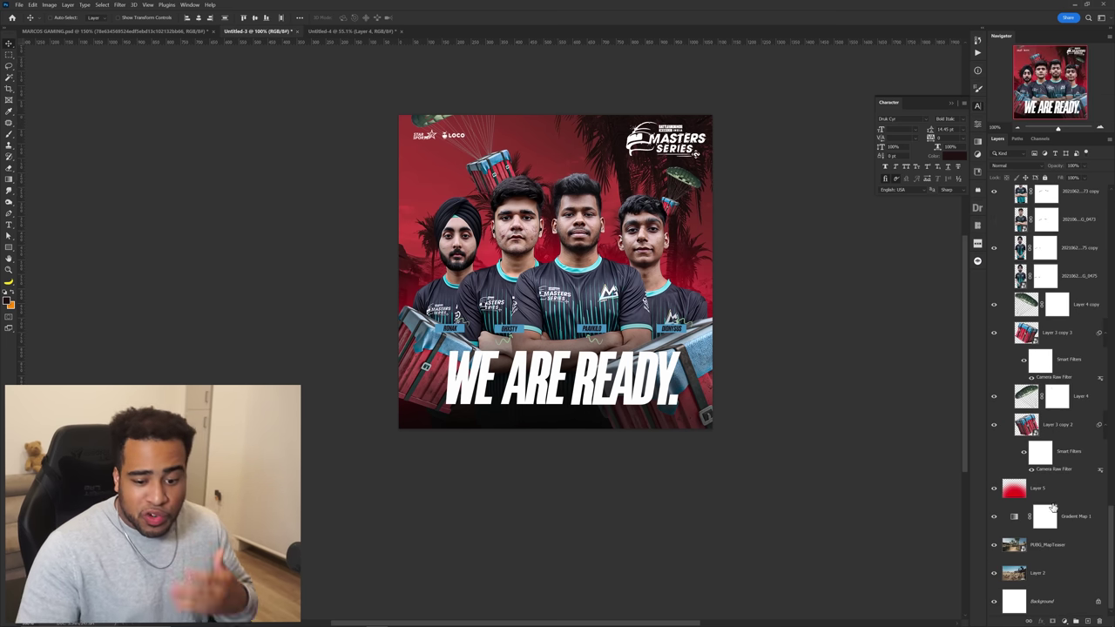
{"action": "left_click", "coordinate": [1068, 517]}
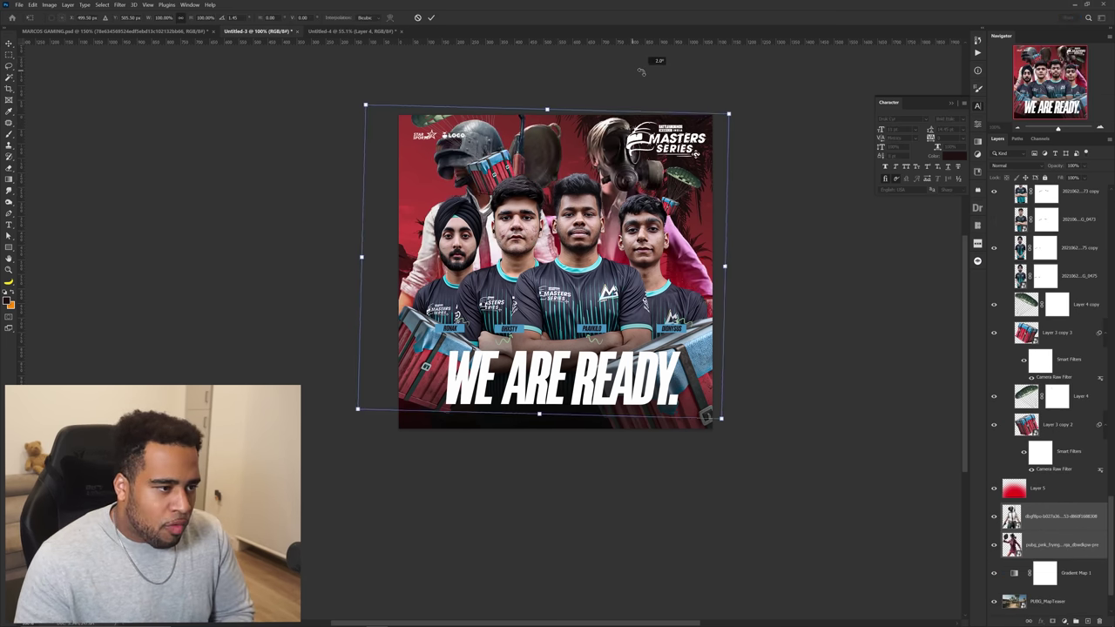
{"action": "left_click_drag", "start_coordinate": [642, 70], "coordinate": [644, 81]}
{"action": "key", "text": "Return"}
{"action": "left_click", "coordinate": [633, 82], "text": "ctrl"}
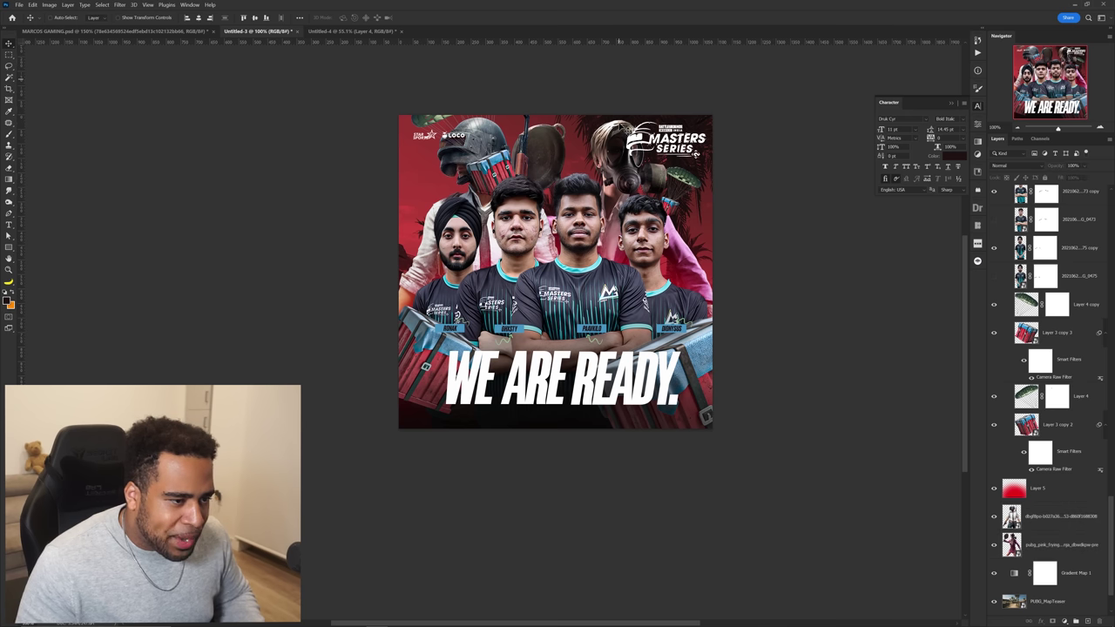
Scale down and reposition the helmeted and gas-mask character renders so they stand closer together behind the players' heads.
{"action": "left_click_drag", "start_coordinate": [616, 151], "coordinate": [635, 152]}
{"action": "key", "text": "ctrl+t"}
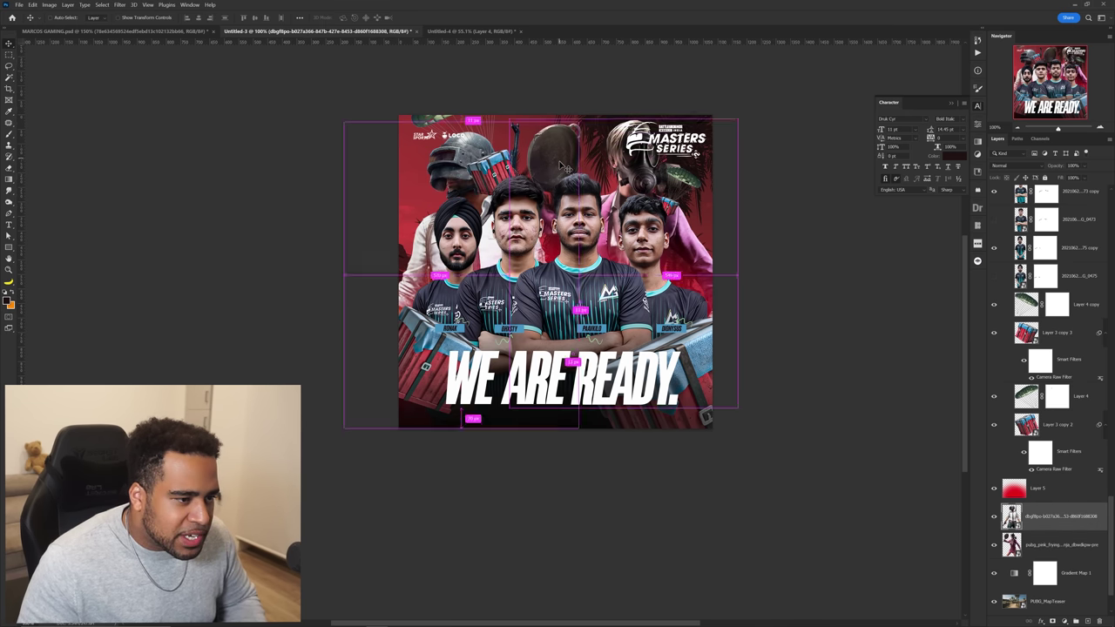
{"action": "left_click_drag", "start_coordinate": [633, 127], "coordinate": [623, 185]}
{"action": "key", "text": "Return"}
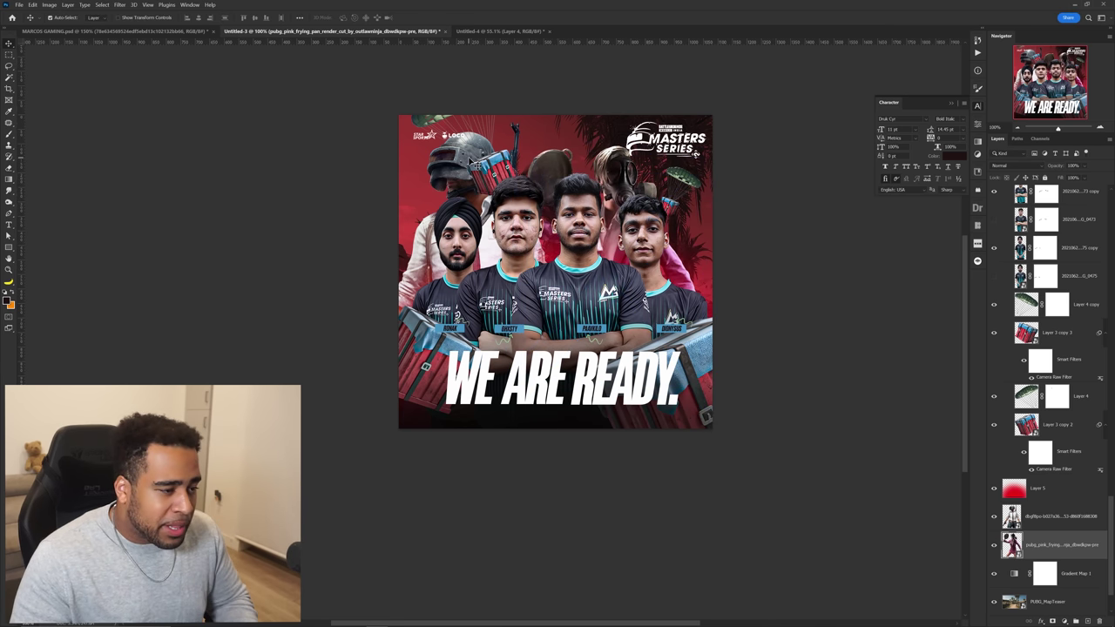
{"action": "left_click", "coordinate": [472, 164]}
{"action": "key", "text": "ctrl+t"}
{"action": "left_click_drag", "start_coordinate": [477, 110], "coordinate": [476, 148]}
{"action": "left_click_drag", "start_coordinate": [485, 207], "coordinate": [512, 184]}
{"action": "key", "text": "Return"}
Tint both character renders dark red with clipped copies of Gradient Map 1.
{"action": "scroll", "coordinate": [552, 160], "scroll_direction": "up", "scroll_amount": 1}
{"action": "left_click_drag", "start_coordinate": [666, 187], "coordinate": [667, 181]}
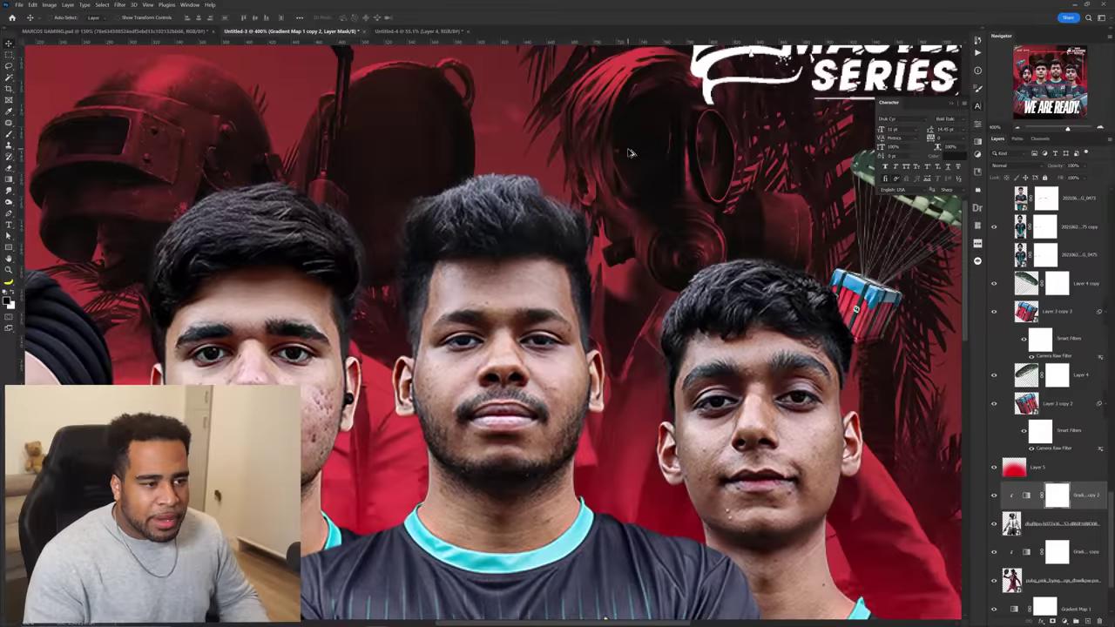
{"action": "scroll", "coordinate": [652, 192], "scroll_direction": "down", "scroll_amount": 3}
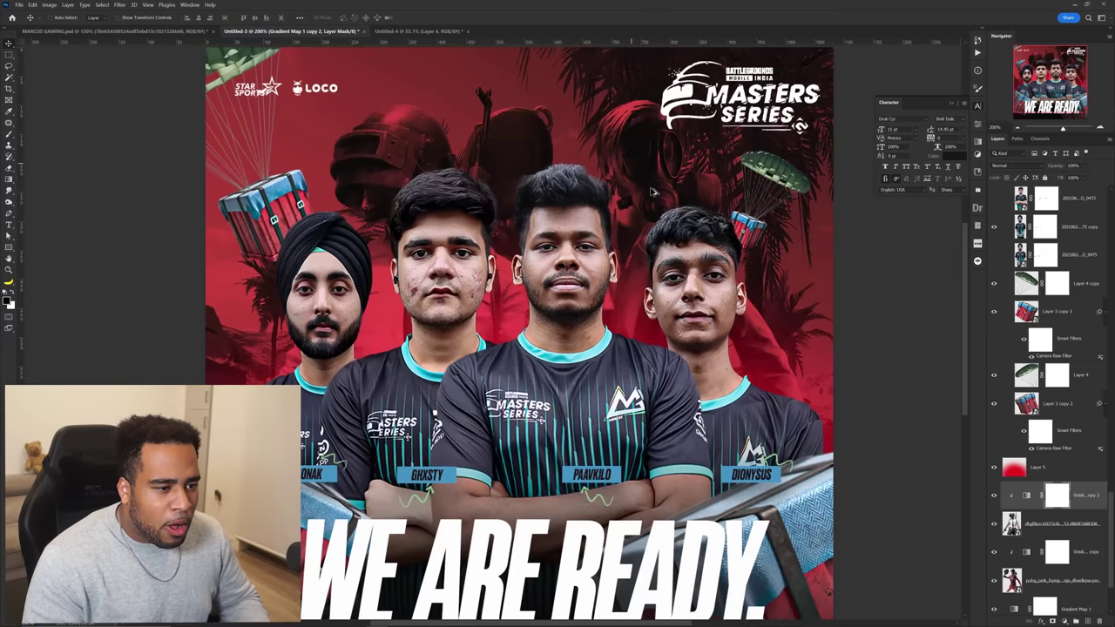
Apply the Camera Raw Filter to both character renders.
{"action": "left_click", "coordinate": [1054, 526]}
{"action": "left_click", "coordinate": [120, 5]}
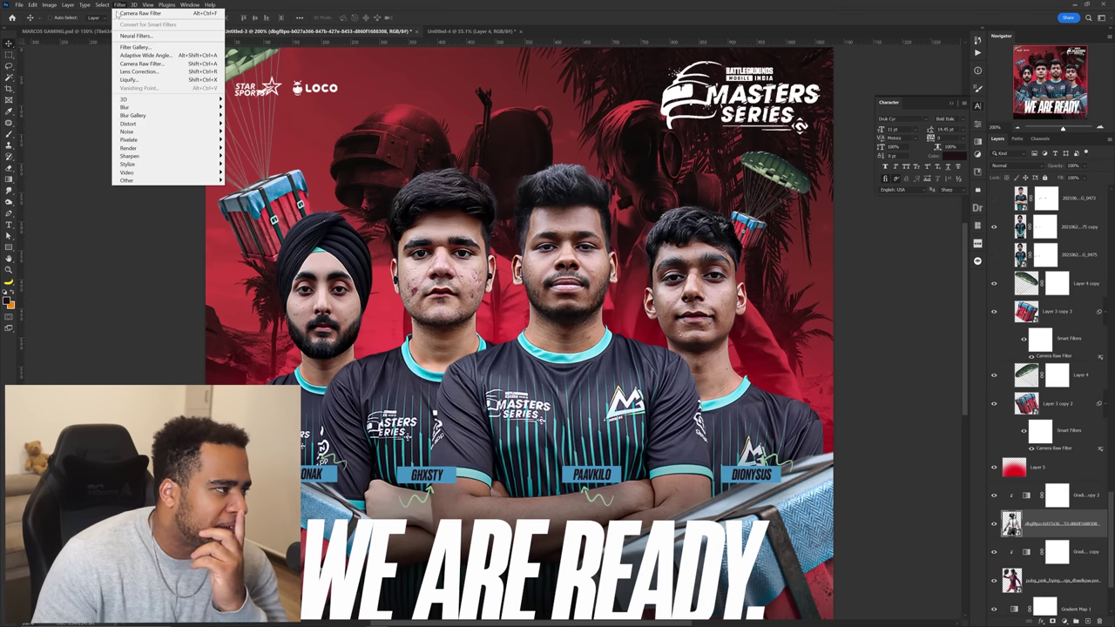
{"action": "left_click", "coordinate": [142, 63]}
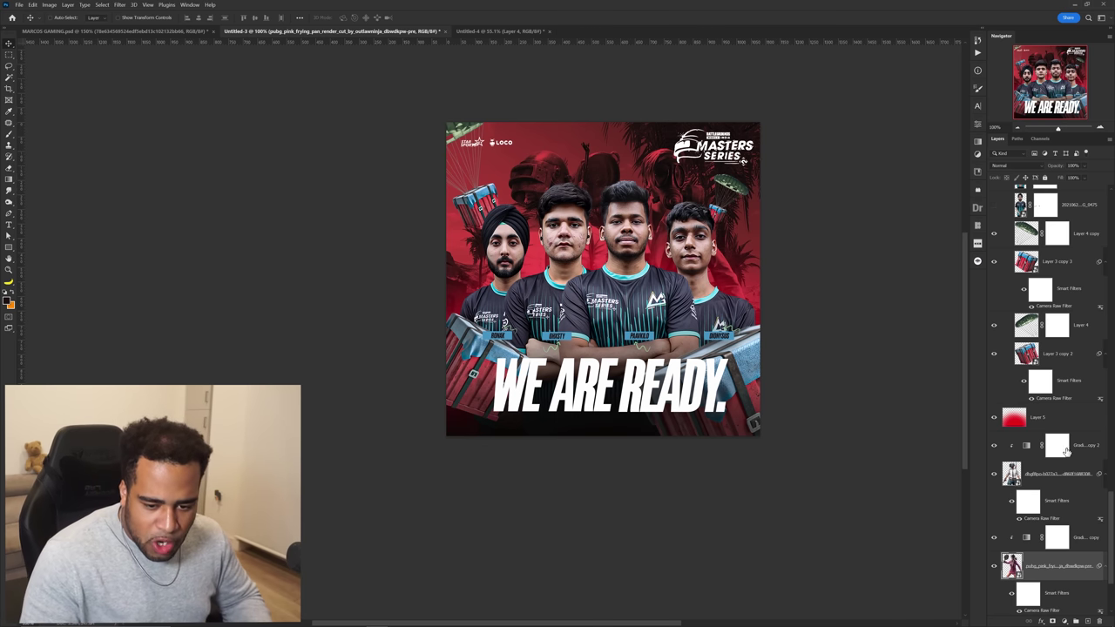
Duplicate the background layers from the topmost clipped gradient map, including both character renders, down to Layer 2.
{"action": "left_click", "coordinate": [1066, 450]}
{"action": "scroll", "coordinate": [1082, 521], "scroll_direction": "down", "scroll_amount": 3}
{"action": "left_click", "coordinate": [1063, 584], "text": "shift"}
{"action": "key", "text": "ctrl+j"}
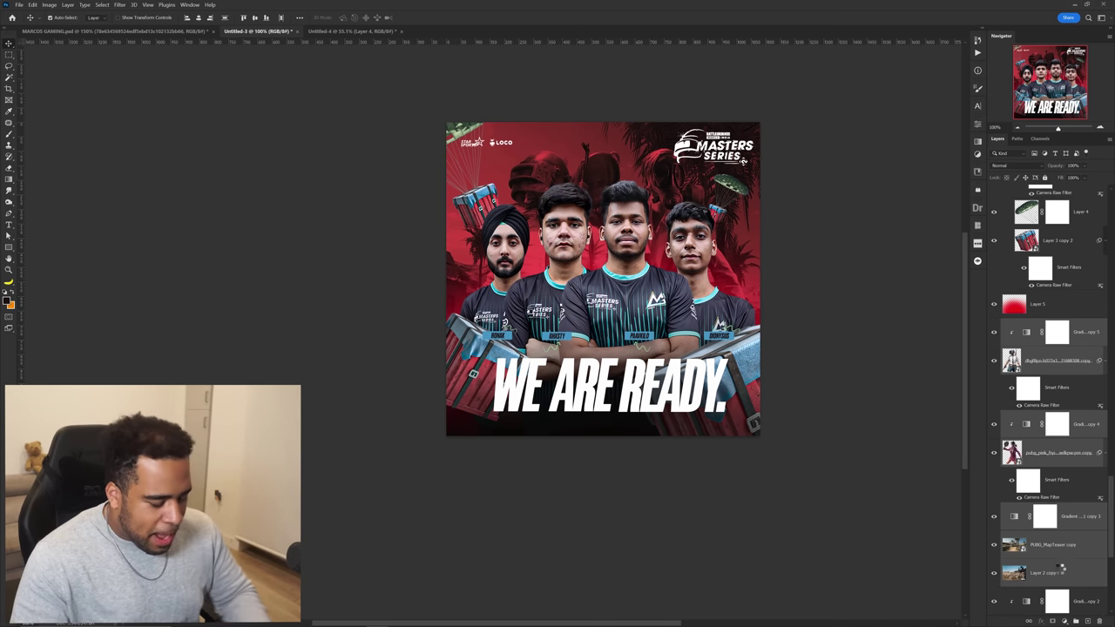
Convert the duplicated background layers and character renders into one smart object and apply the Add Noise filter.
{"action": "right_click", "coordinate": [1068, 408]}
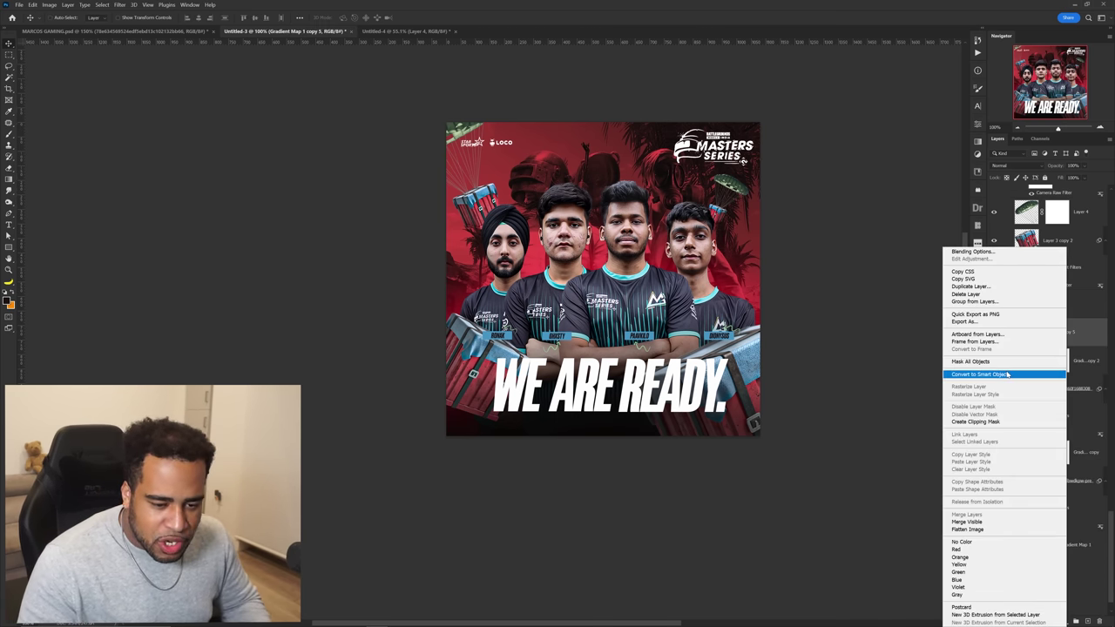
{"action": "left_click", "coordinate": [1002, 374]}
{"action": "left_click", "coordinate": [120, 4]}
{"action": "mouse_move", "coordinate": [200, 131]}
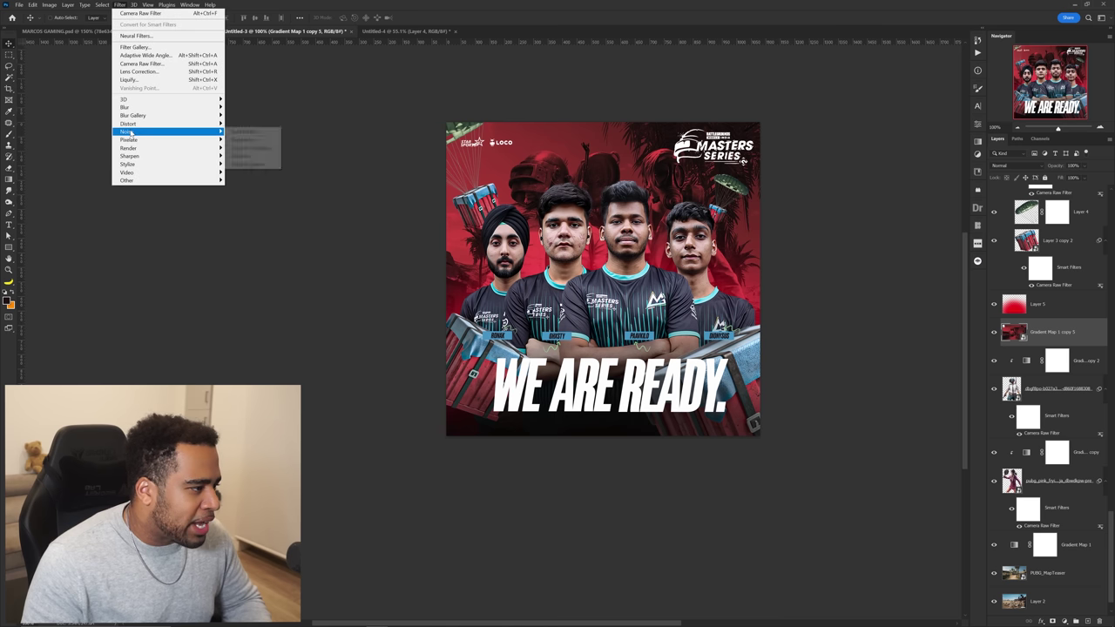
{"action": "left_click", "coordinate": [244, 132]}
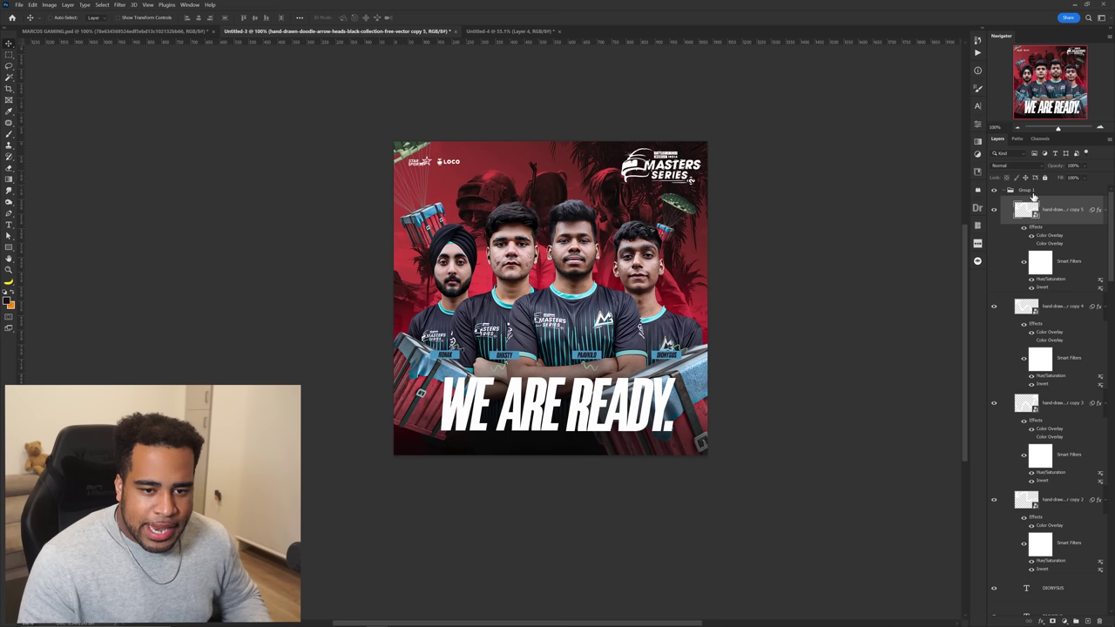
Stamp all visible layers into a new layer above Group 1 and convert it to a smart object.
{"action": "key", "text": "ctrl+alt+shift+e"}
{"action": "right_click", "coordinate": [1036, 196]}
{"action": "left_click", "coordinate": [1030, 319]}
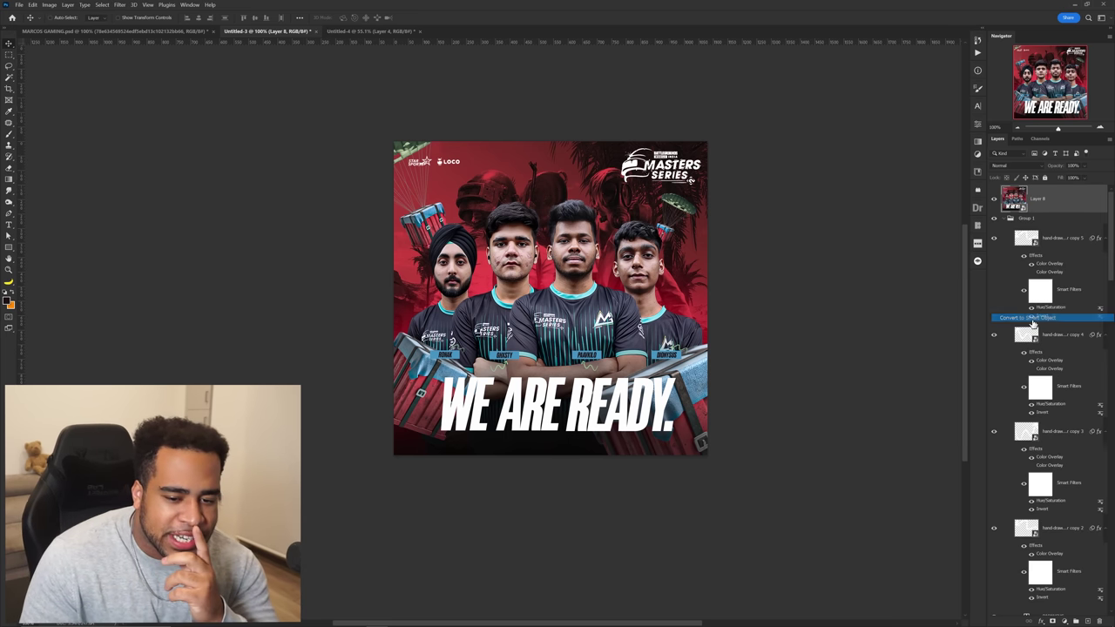
Apply the Camera Raw Filter to the stamped poster layer with Grain set to 10.
{"action": "left_click", "coordinate": [120, 4]}
{"action": "left_click", "coordinate": [131, 67]}
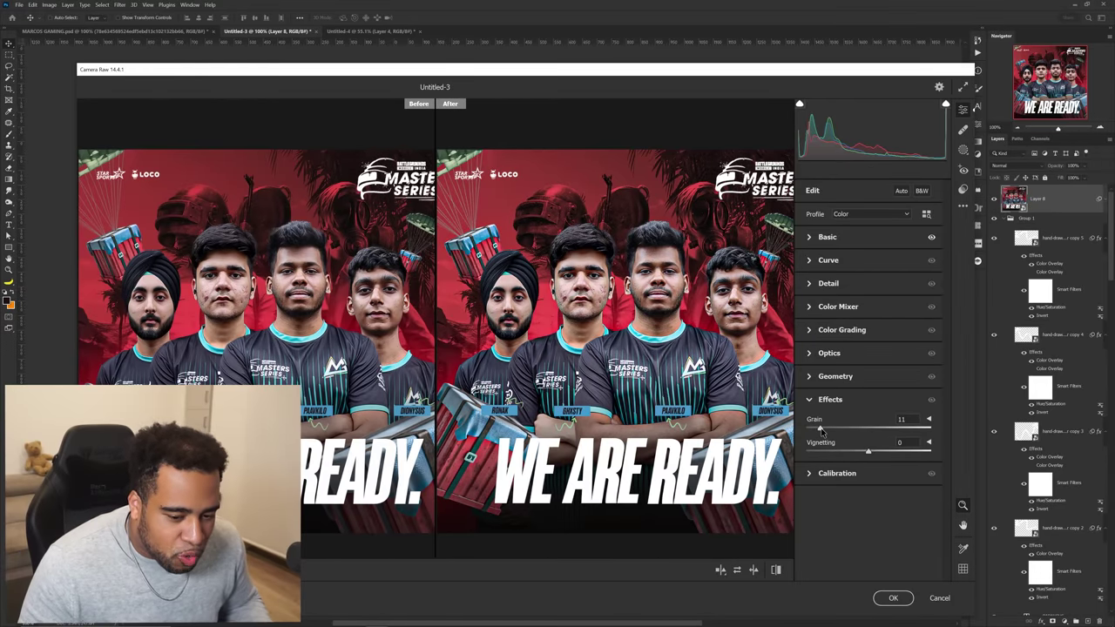
{"action": "left_click_drag", "start_coordinate": [821, 431], "coordinate": [823, 430]}
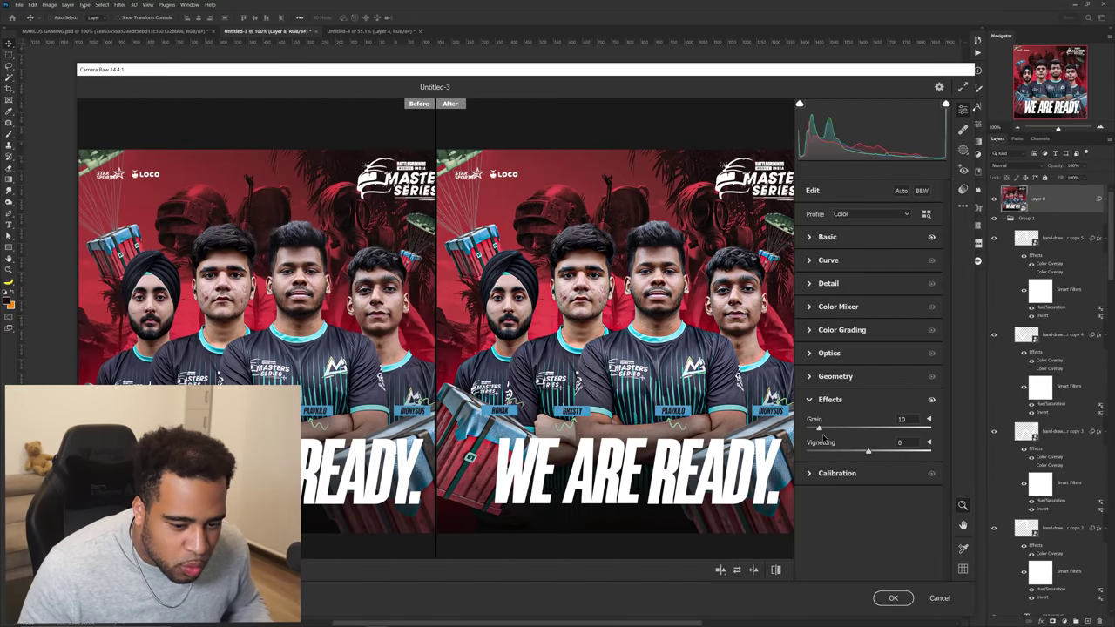
{"action": "left_click", "coordinate": [895, 599]}
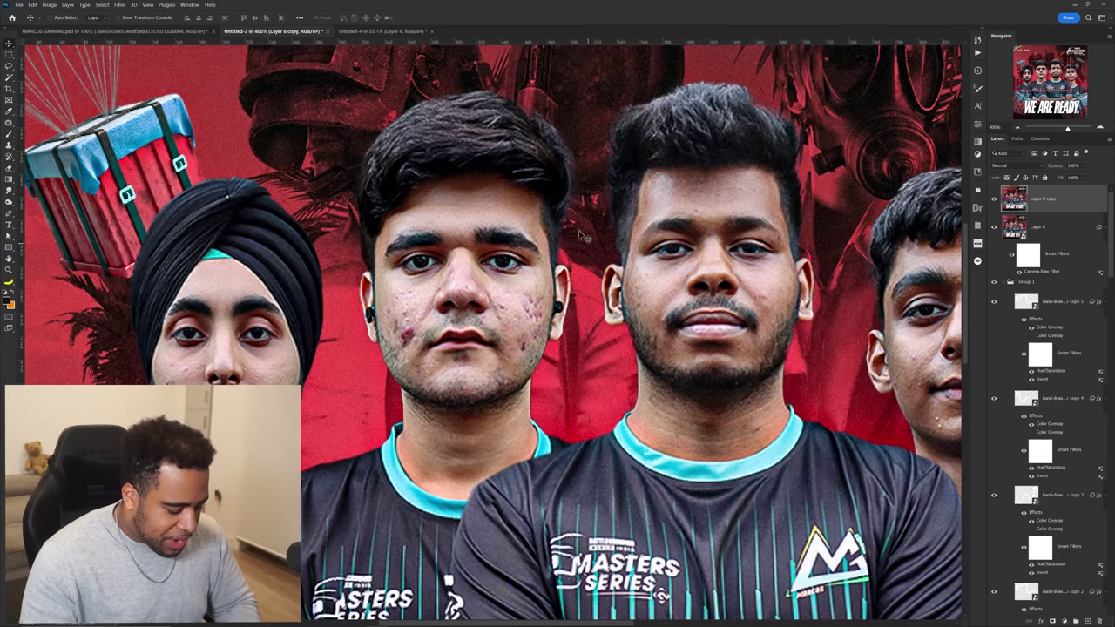
Retouch the red blemishes on both cheeks of the second player with the Patch tool on Layer 8 copy.
{"action": "key", "text": "j"}
{"action": "scroll", "coordinate": [393, 334], "scroll_direction": "up", "scroll_amount": 5}
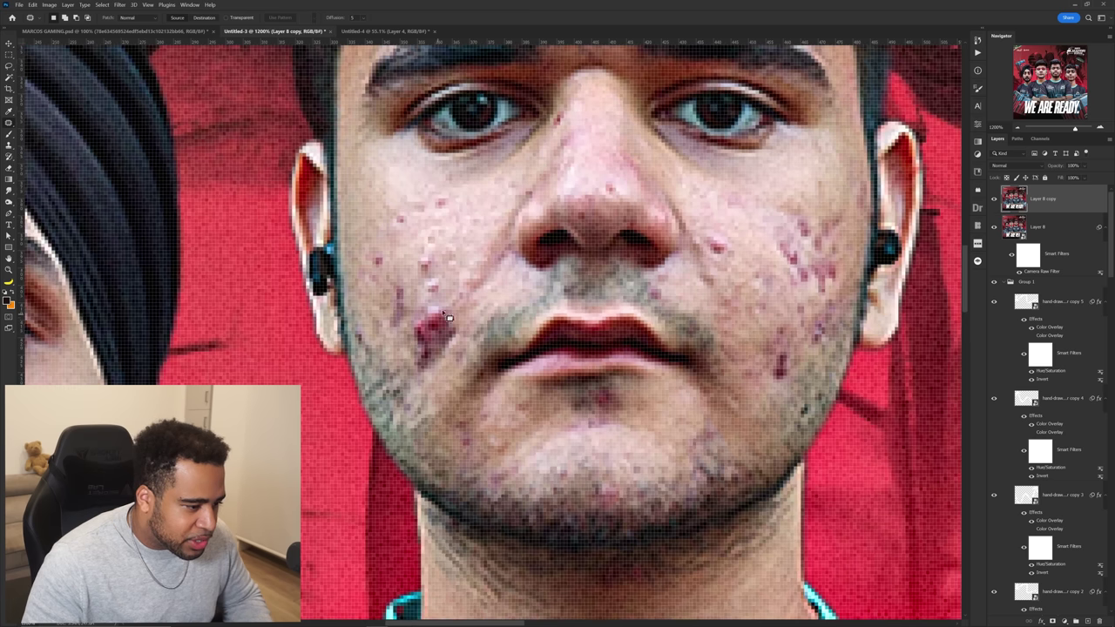
{"action": "left_click_drag", "start_coordinate": [434, 330], "coordinate": [378, 179]}
{"action": "key", "text": "ctrl+d"}
{"action": "mouse_move", "coordinate": [739, 231]}
{"action": "left_mouse_down"}
{"action": "mouse_move", "coordinate": [699, 233]}
{"action": "mouse_move", "coordinate": [702, 217]}
{"action": "left_mouse_up"}
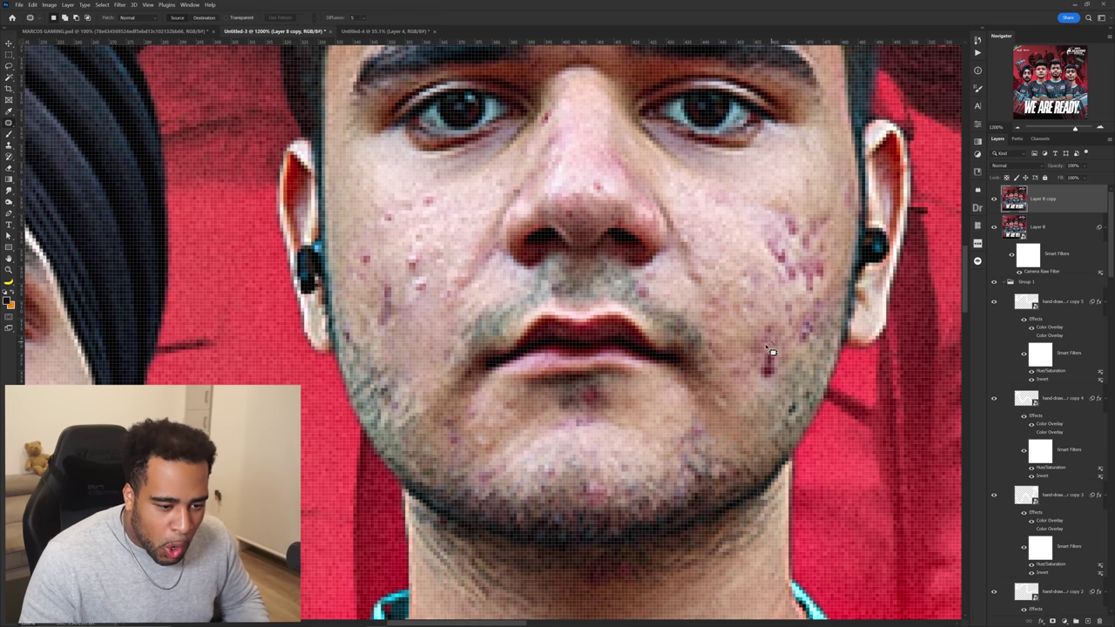
{"action": "mouse_move", "coordinate": [771, 263]}
{"action": "left_mouse_down"}
{"action": "mouse_move", "coordinate": [653, 339]}
{"action": "mouse_move", "coordinate": [651, 353]}
{"action": "left_mouse_up"}
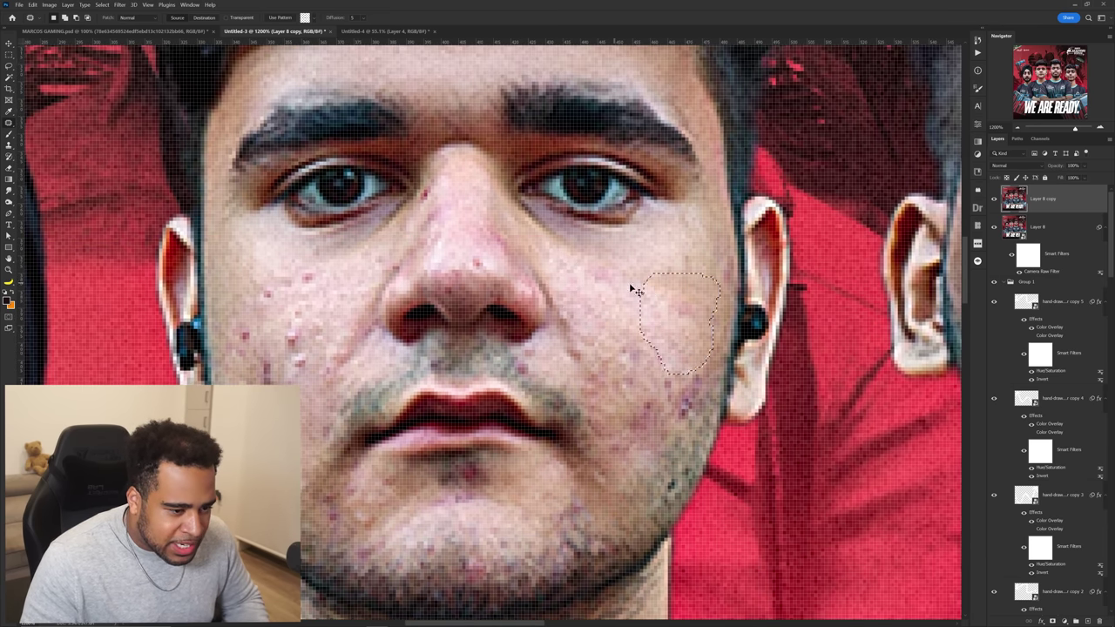
{"action": "key", "text": "ctrl+d"}
Examine the retouched face and the overall look of the poster at different magnifications.
{"action": "scroll", "coordinate": [686, 293], "scroll_direction": "down", "scroll_amount": 7}
{"action": "scroll", "coordinate": [598, 303], "scroll_direction": "up", "scroll_amount": 4}
{"action": "scroll", "coordinate": [562, 321], "scroll_direction": "down", "scroll_amount": 4}
{"action": "key", "text": "v"}
{"action": "scroll", "coordinate": [568, 323], "scroll_direction": "down", "scroll_amount": 4}
{"action": "scroll", "coordinate": [568, 323], "scroll_direction": "up", "scroll_amount": 3}
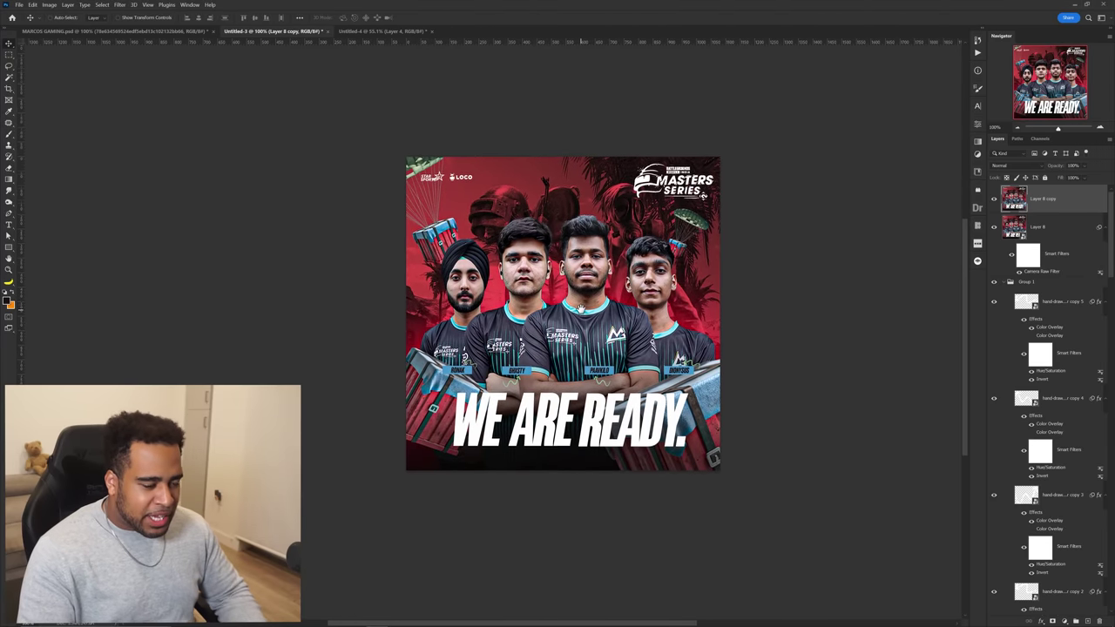
{"action": "scroll", "coordinate": [576, 330], "scroll_direction": "up", "scroll_amount": 1}
{"action": "scroll", "coordinate": [576, 330], "scroll_direction": "down", "scroll_amount": 1}
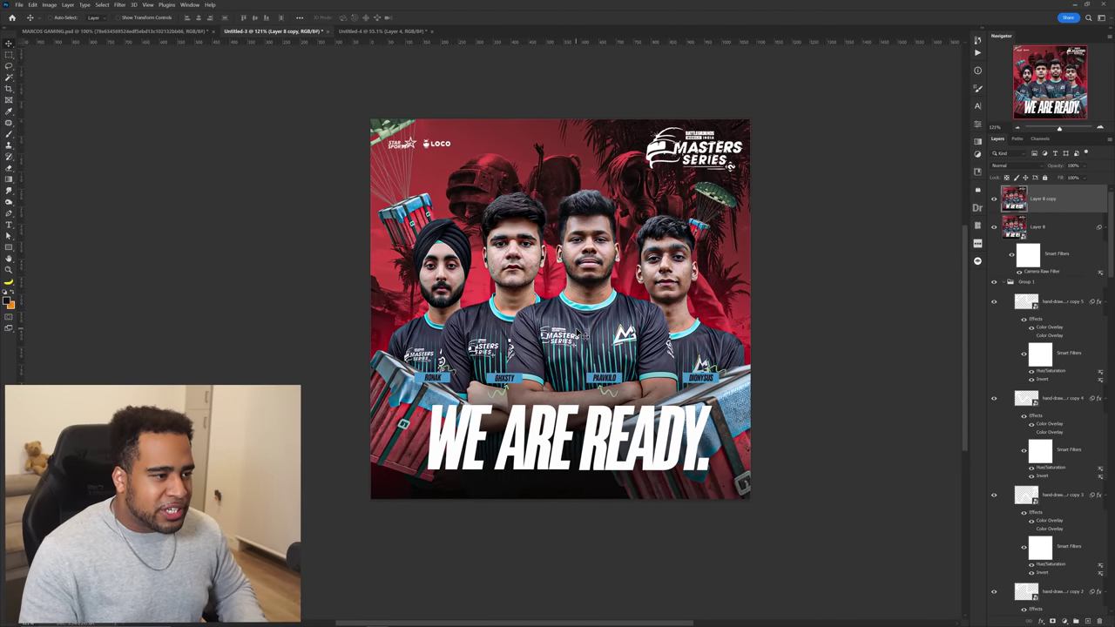